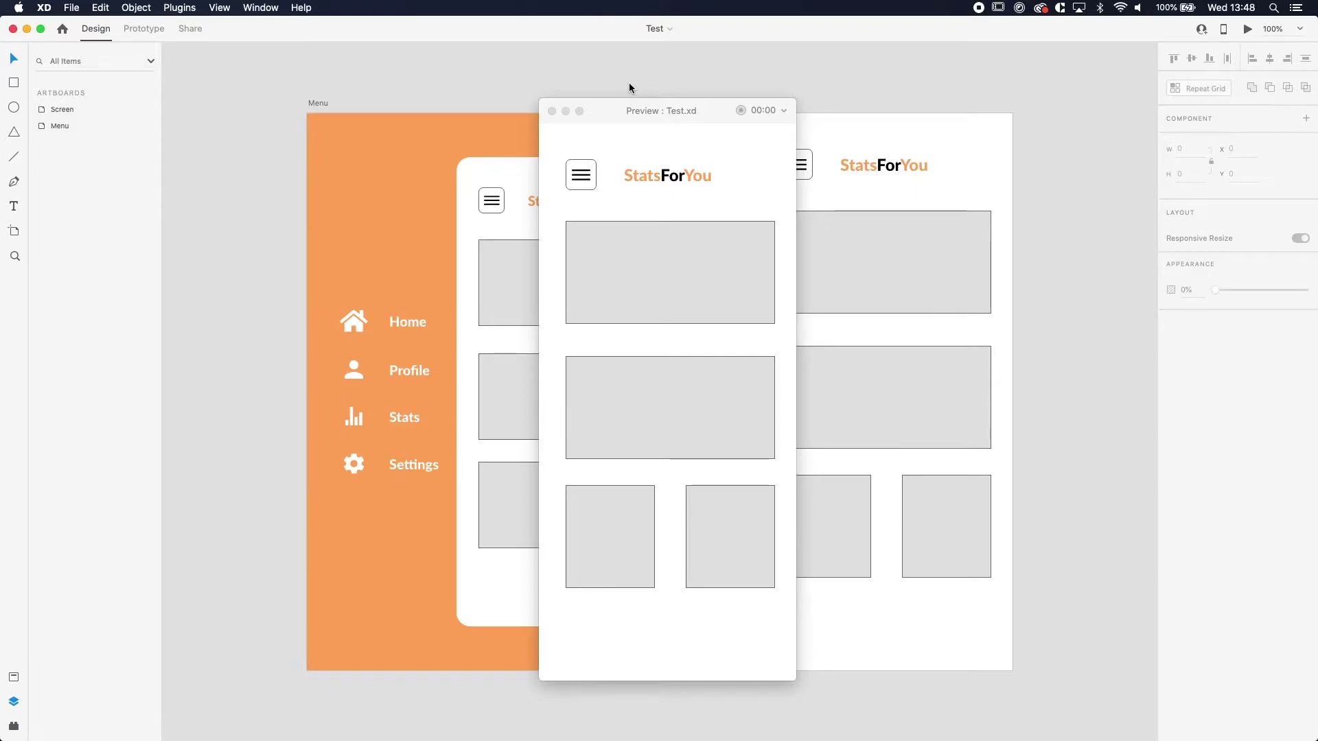
- Preview the side-menu prototype, sliding the orange menu open and closed twice, then close the preview
click(621, 200)
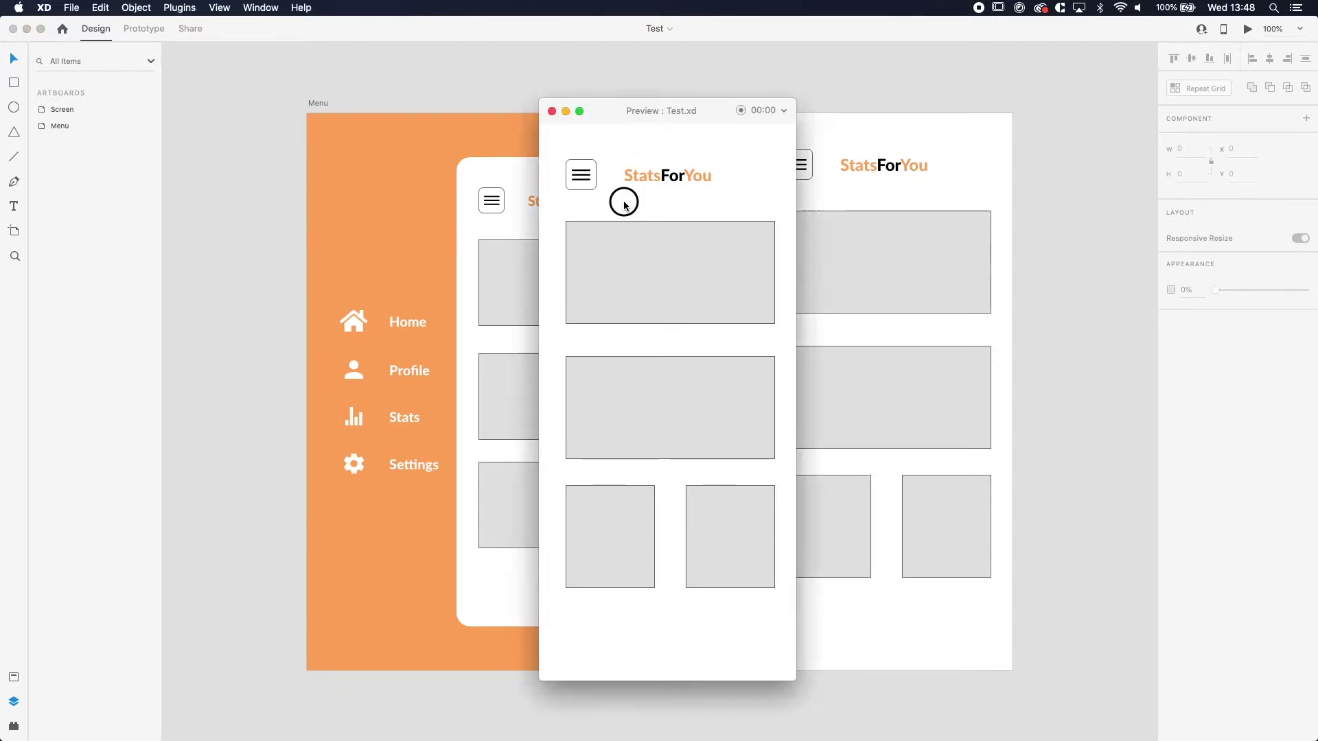
click(581, 175)
click(717, 209)
click(595, 176)
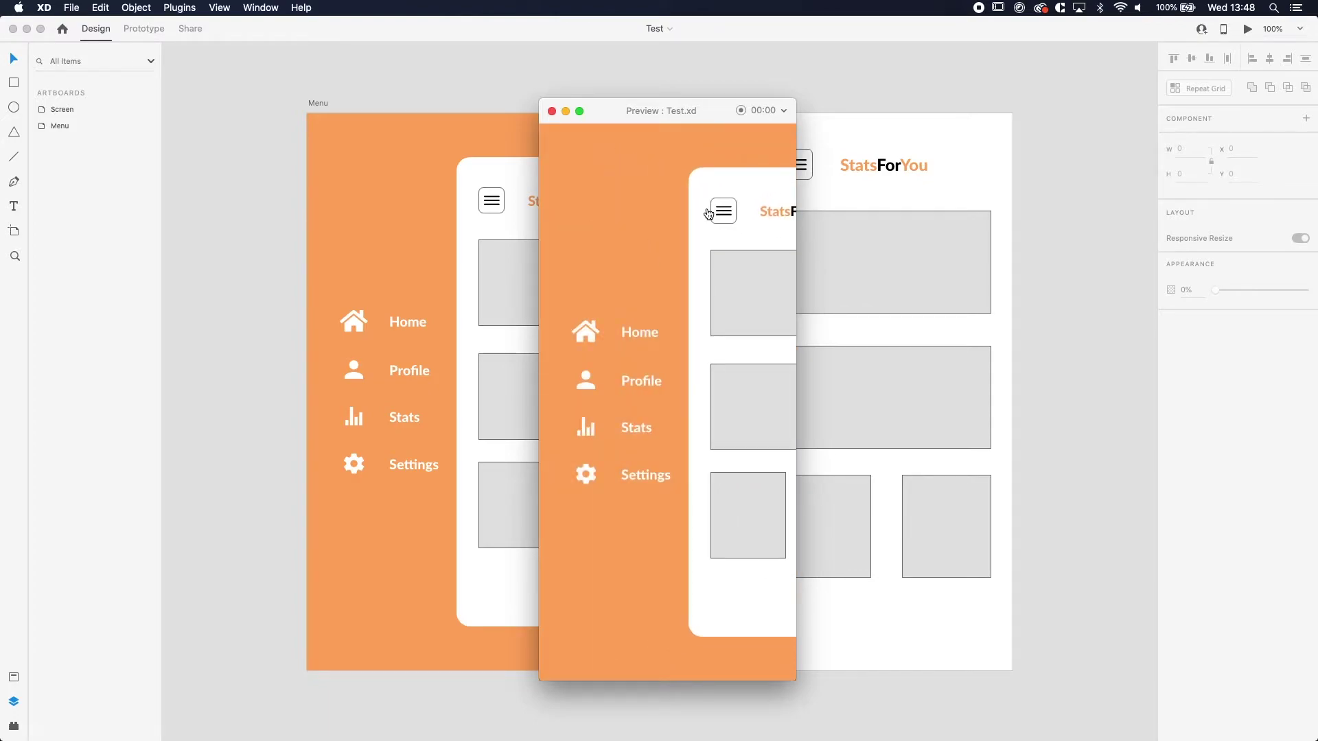
click(708, 214)
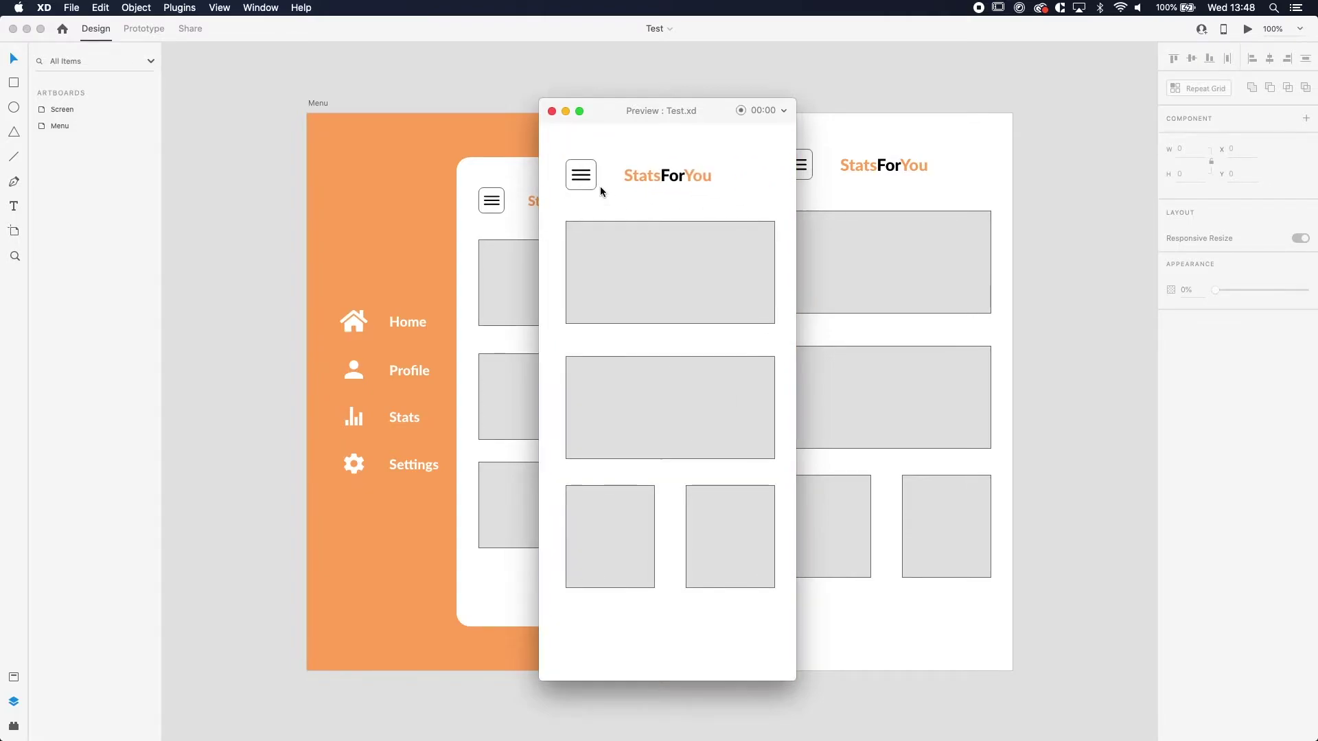
click(551, 110)
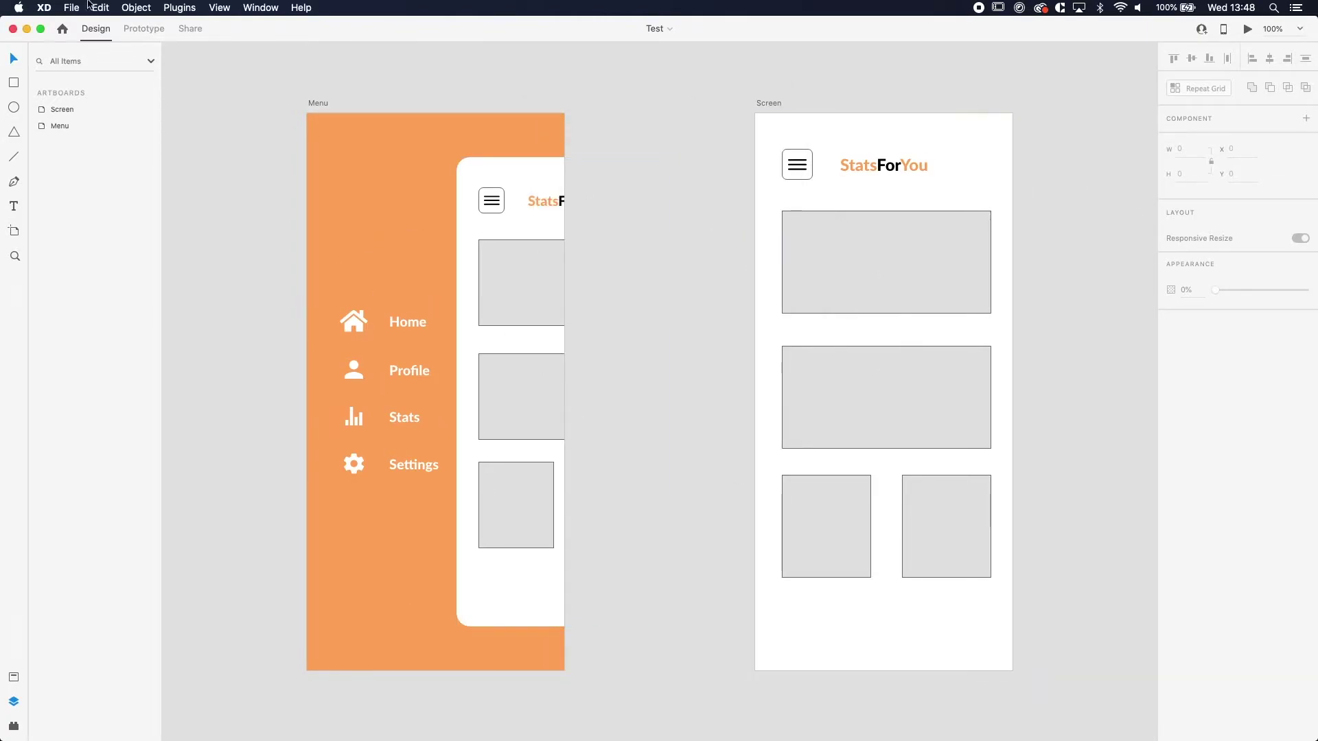
- Close the demo document and add an iPhone X, XS, 11 Pro artboard
click(12, 29)
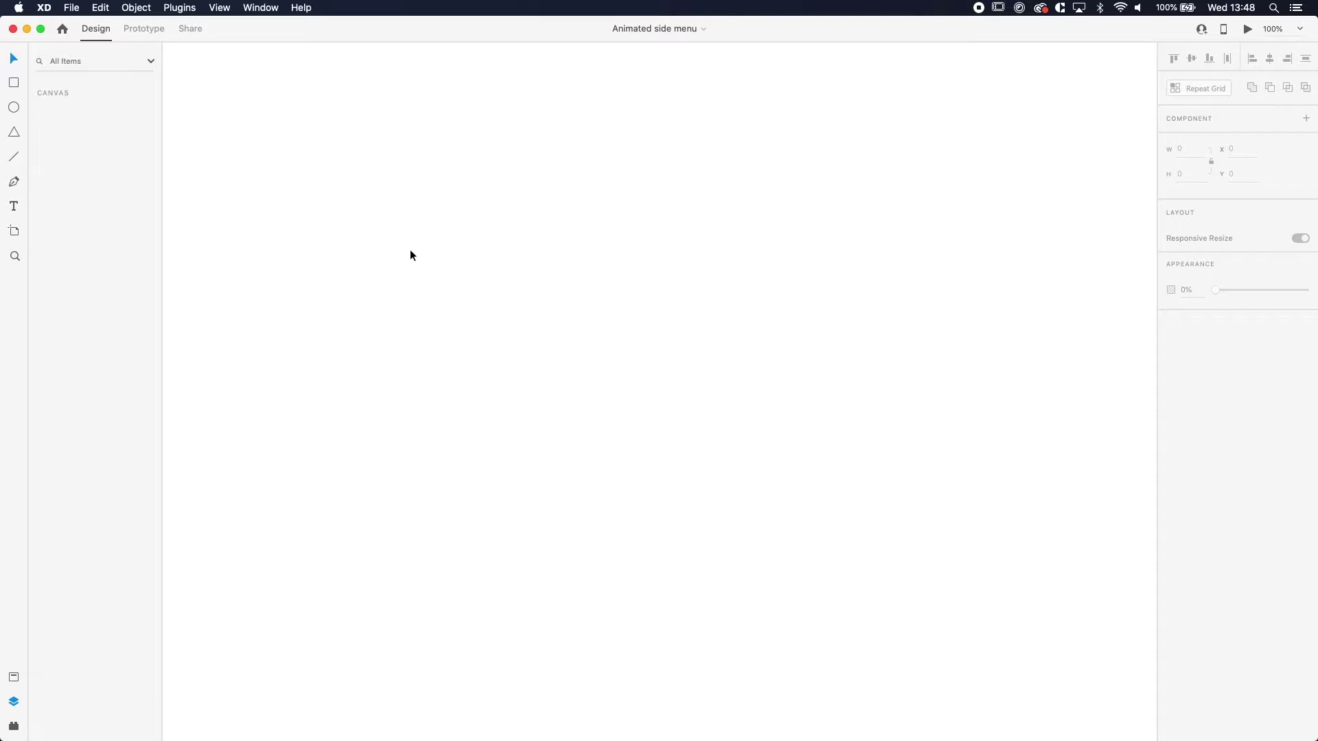
key(a)
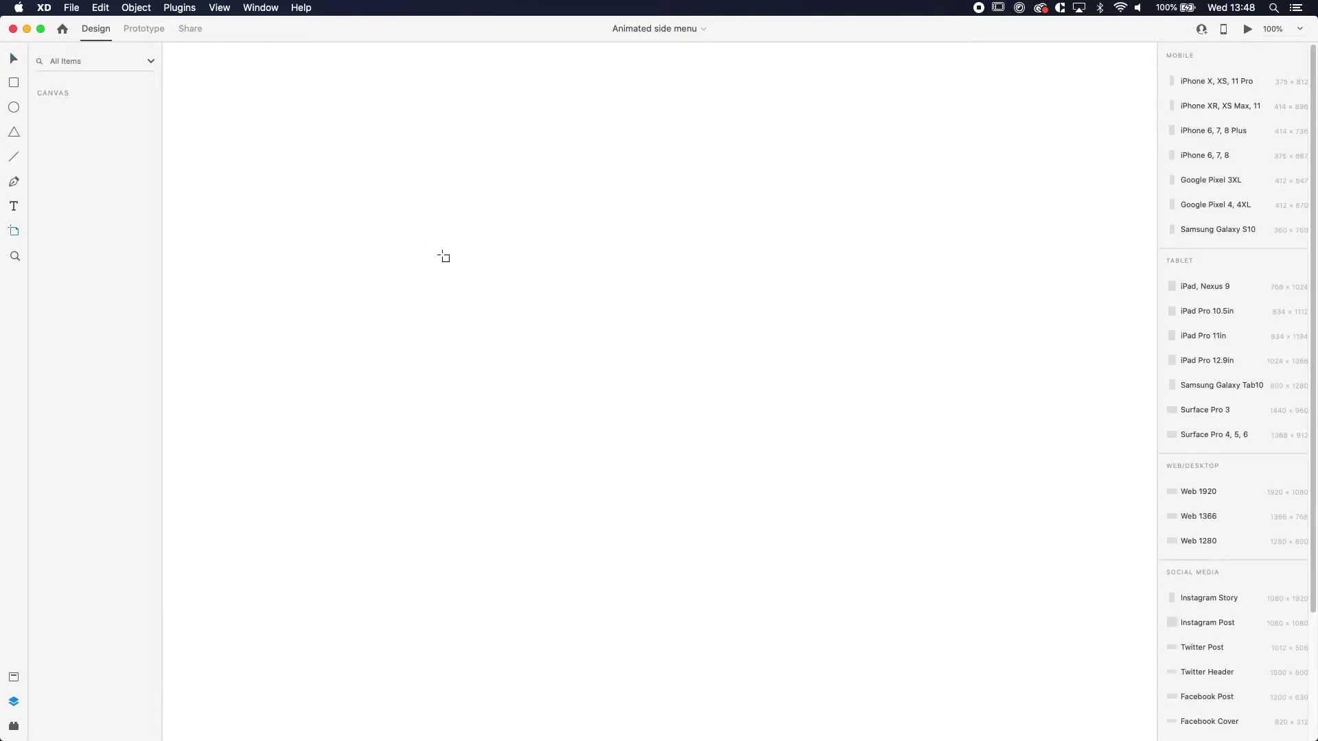
click(1238, 80)
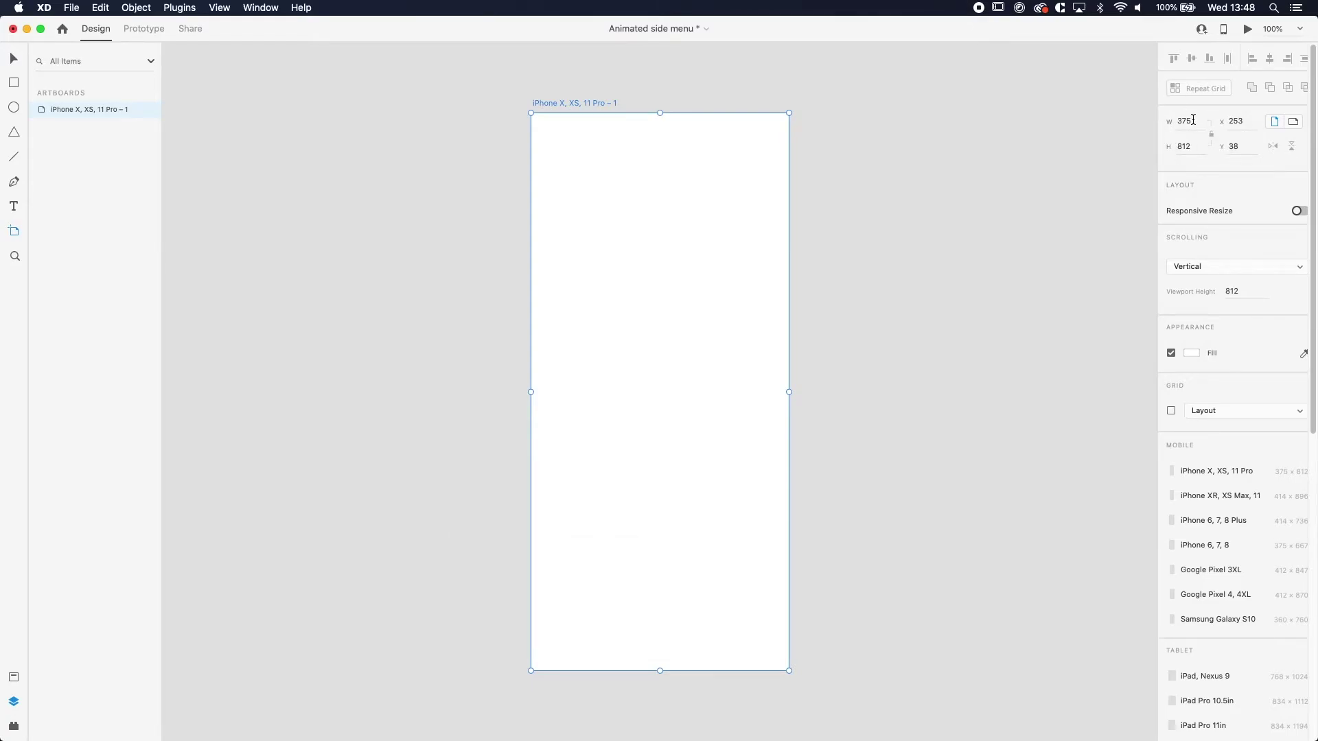
- Position the new artboard at X 0, Y 0
click(1233, 123)
text(0)
key(Tab)
text(0)
key(Return)
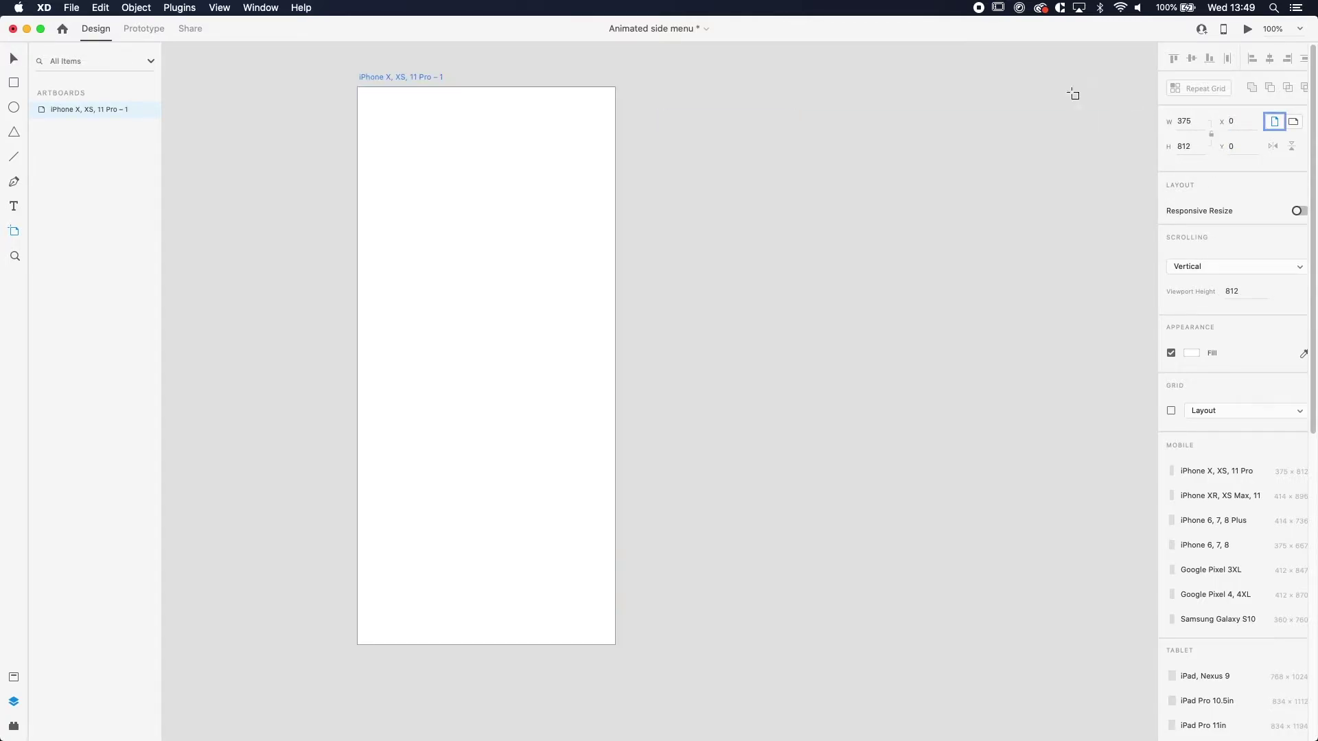
key(Escape)
click(426, 77)
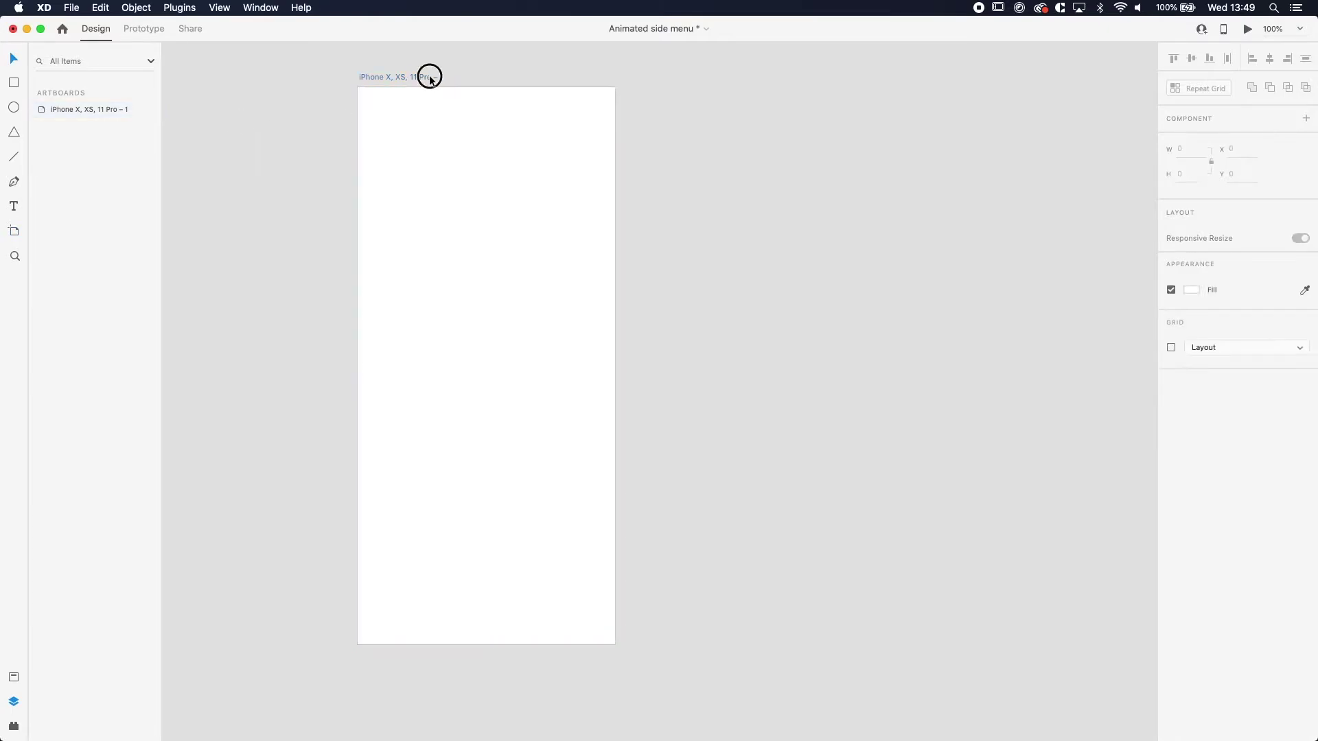
- Rename the artboard to Menu
double_click(426, 77)
text(Menu)
key(Return)
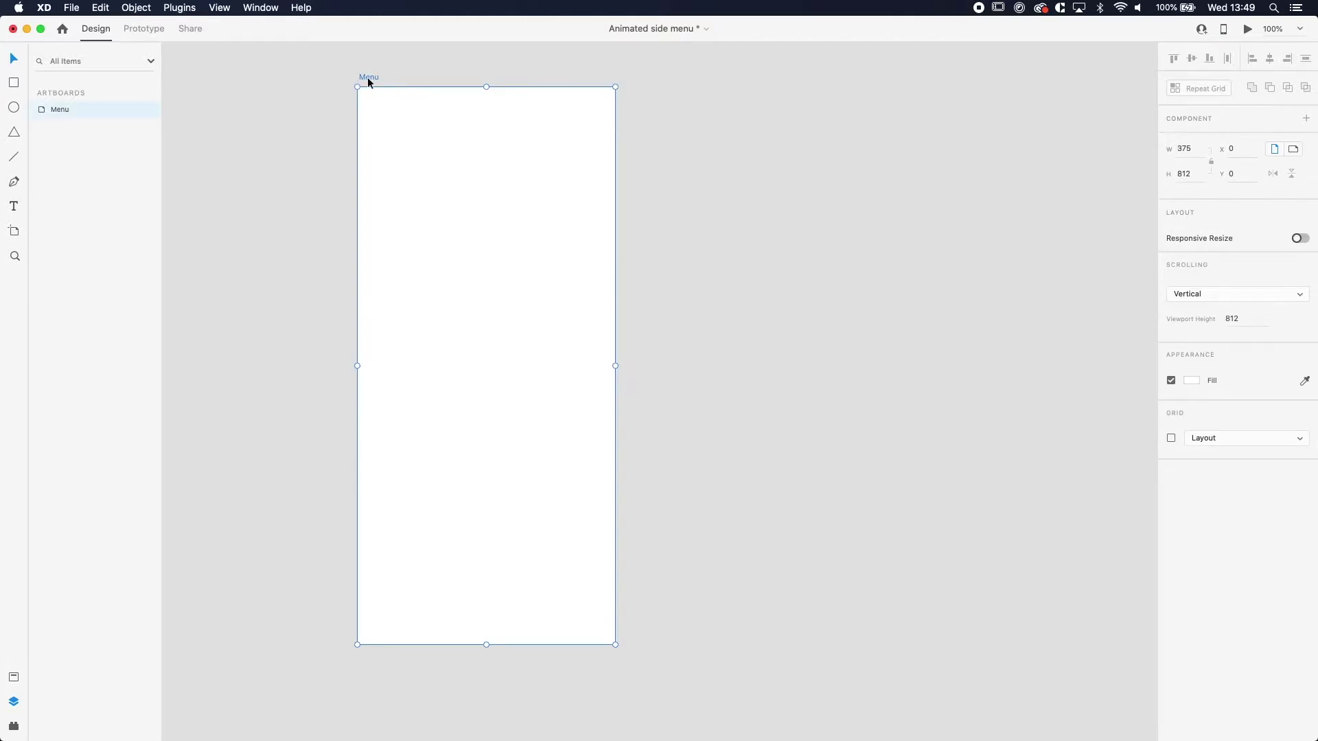
- Fill the Menu artboard with orange #FFB155 and save that colour as a swatch
click(1192, 380)
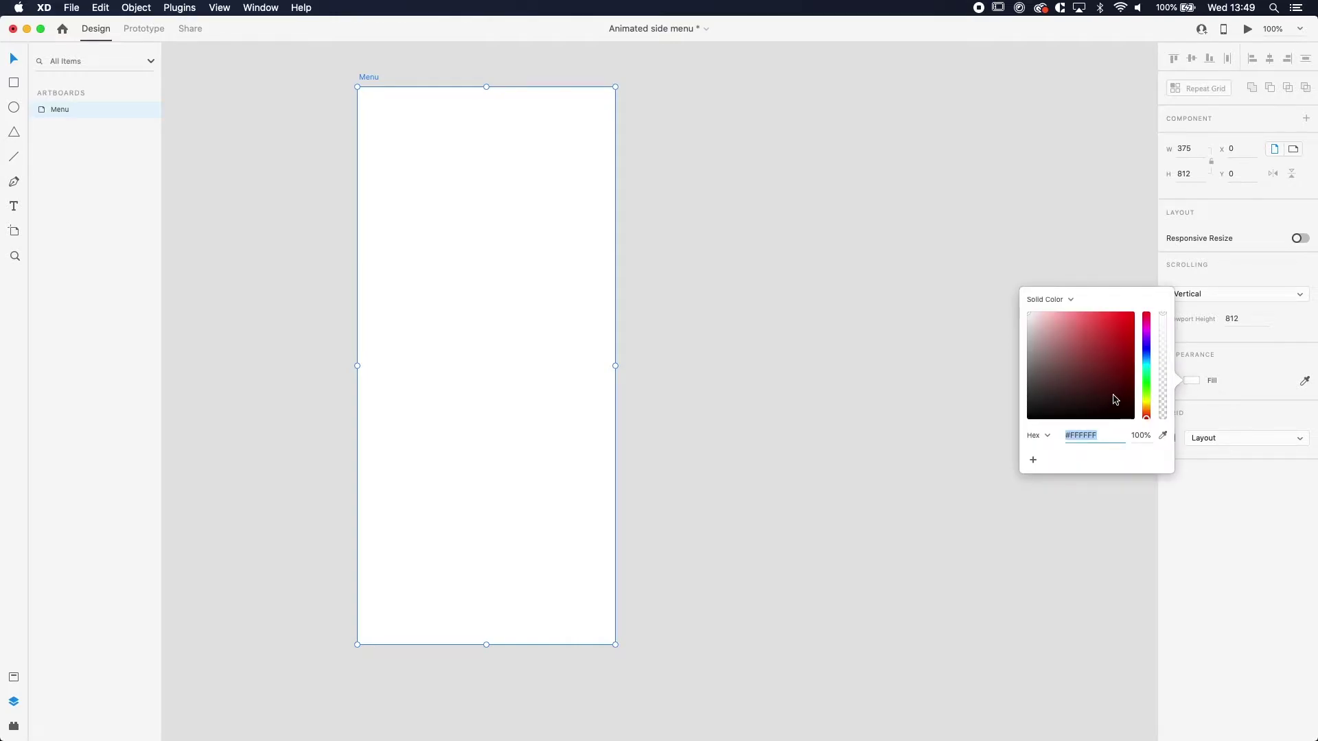
drag(1147, 421, 1146, 413)
mouse_move(1107, 358)
mouse_down()
mouse_move(1068, 298)
mouse_move(1098, 298)
mouse_up()
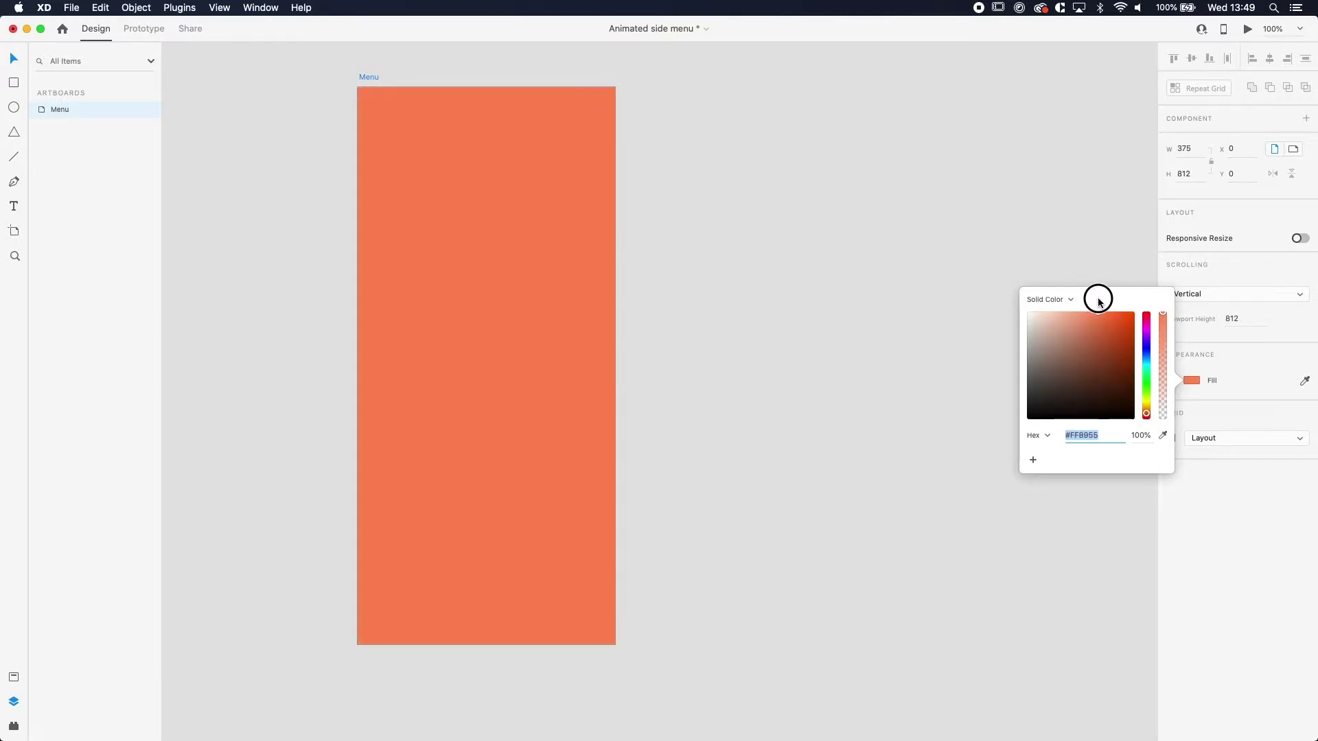
drag(1147, 424, 1146, 409)
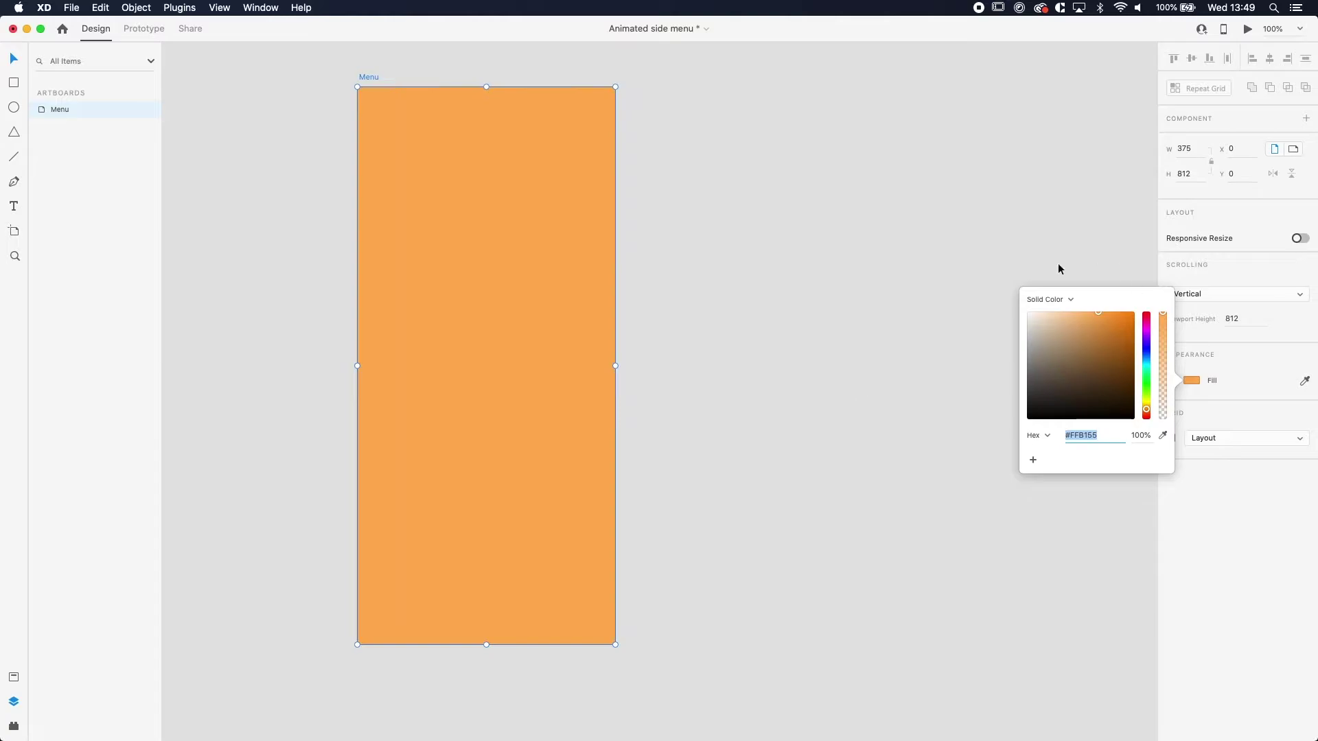
click(1033, 460)
click(675, 261)
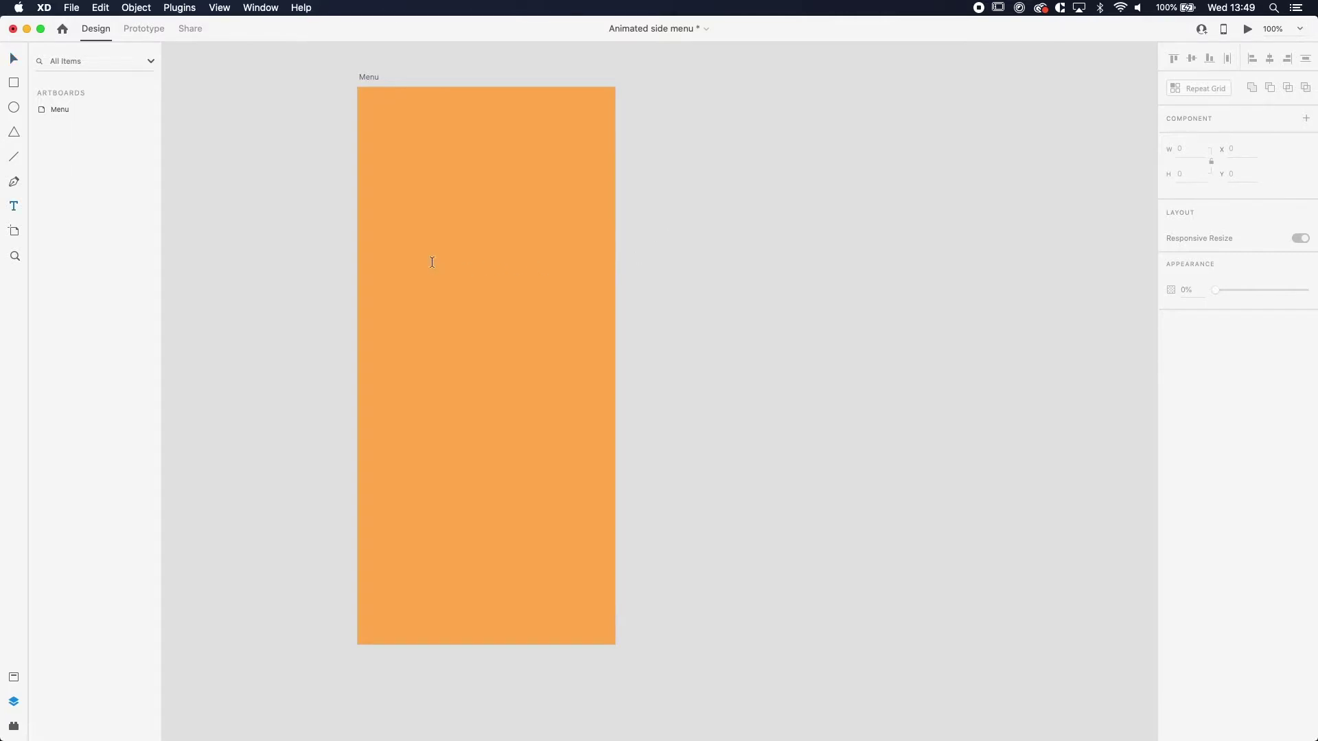
- Add a Home text label on the Menu artboard and colour it white #FFFFFF
click(444, 297)
text(Home)
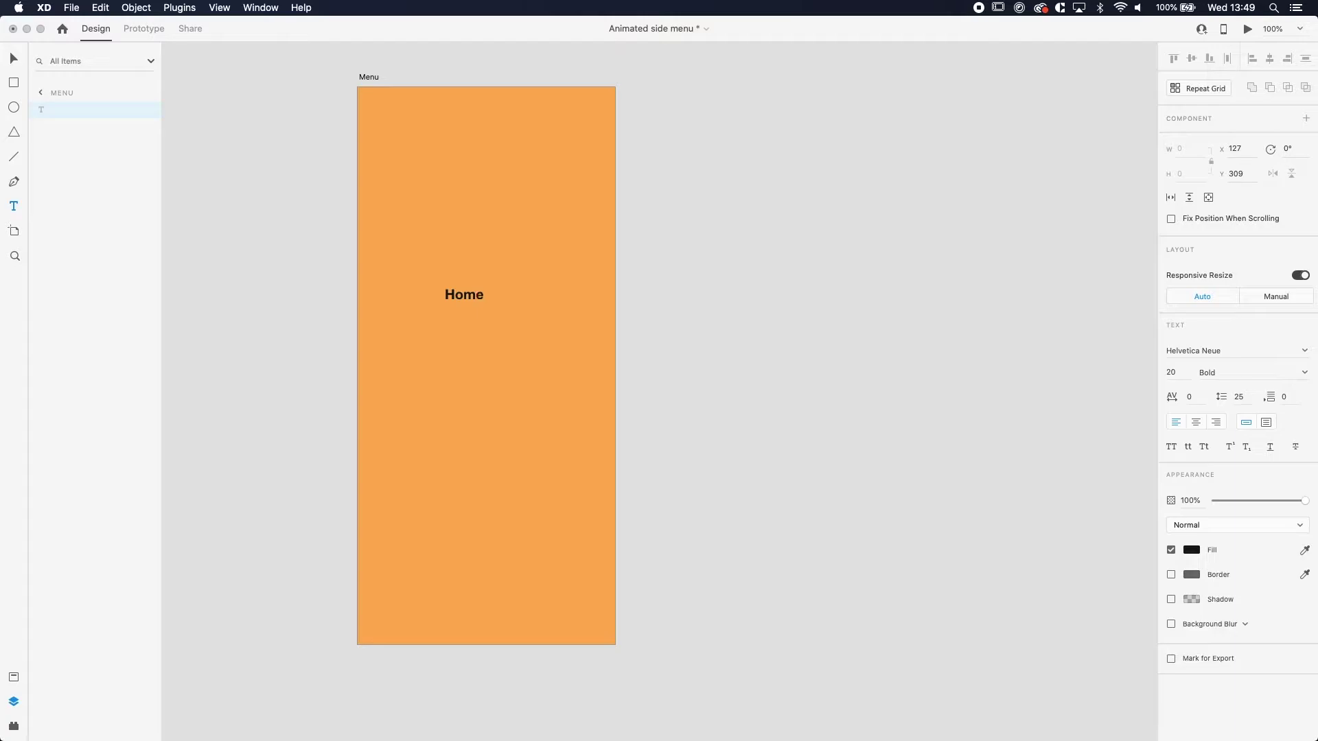
key(Escape)
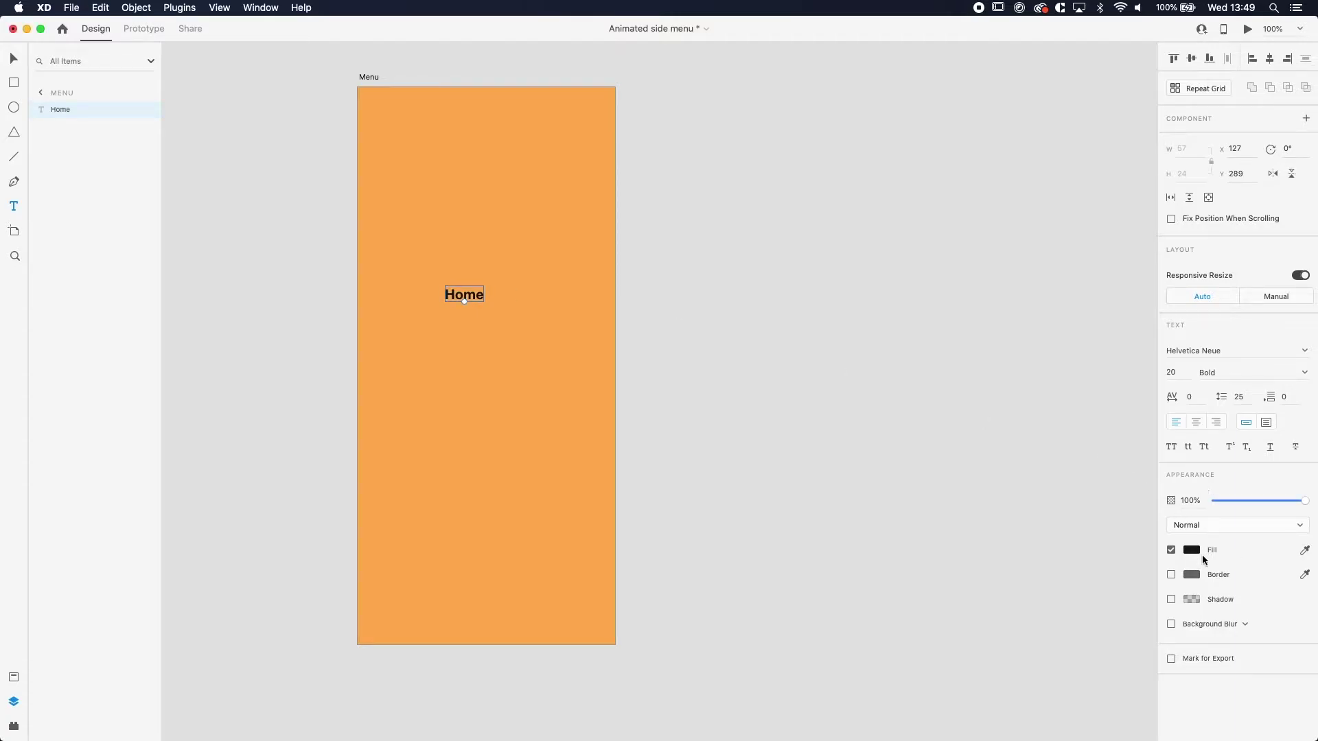
click(1190, 550)
text(ffffff)
key(Return)
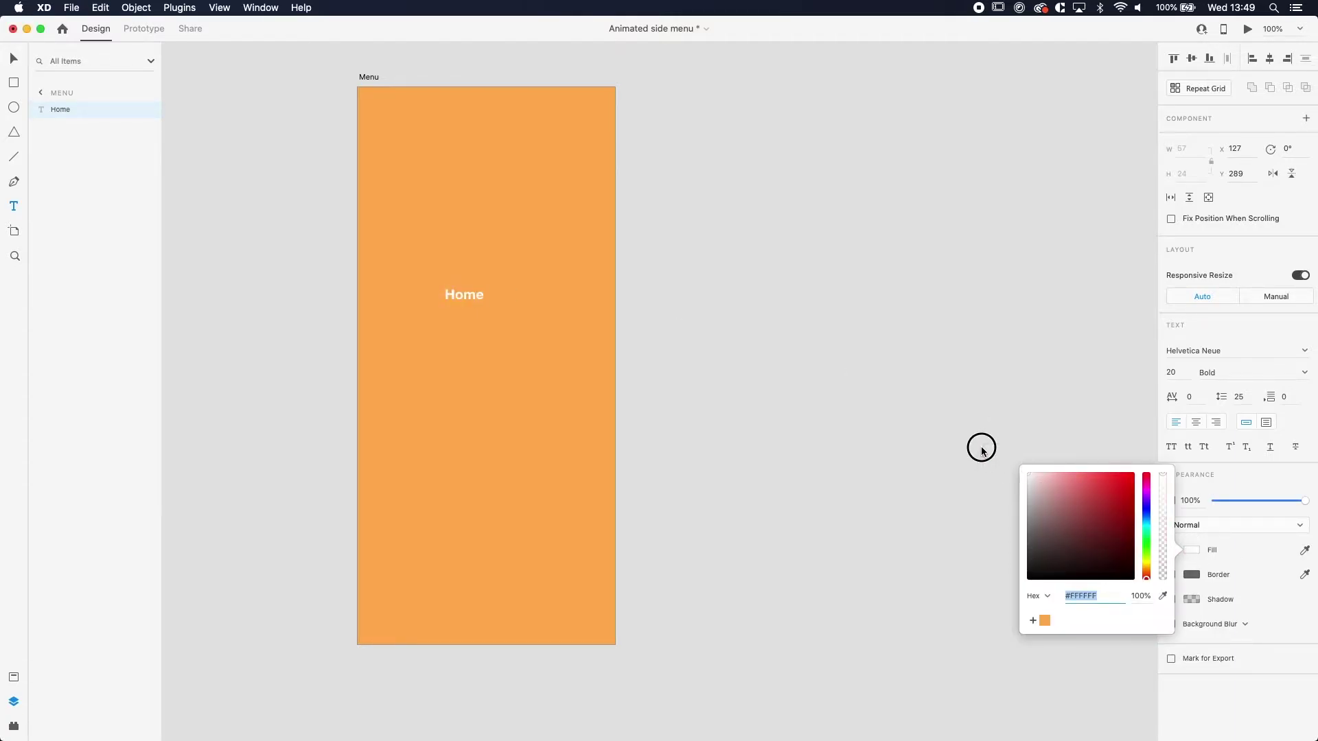
click(496, 369)
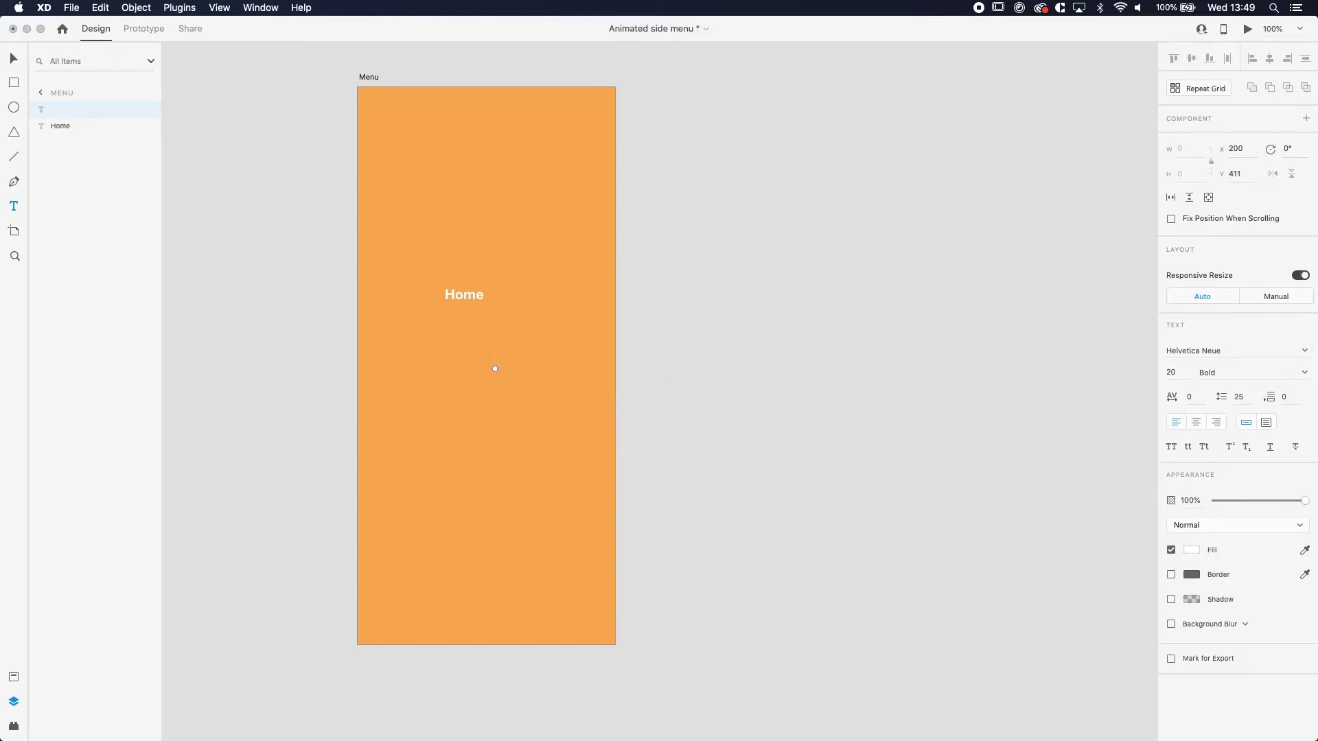
key(Escape)
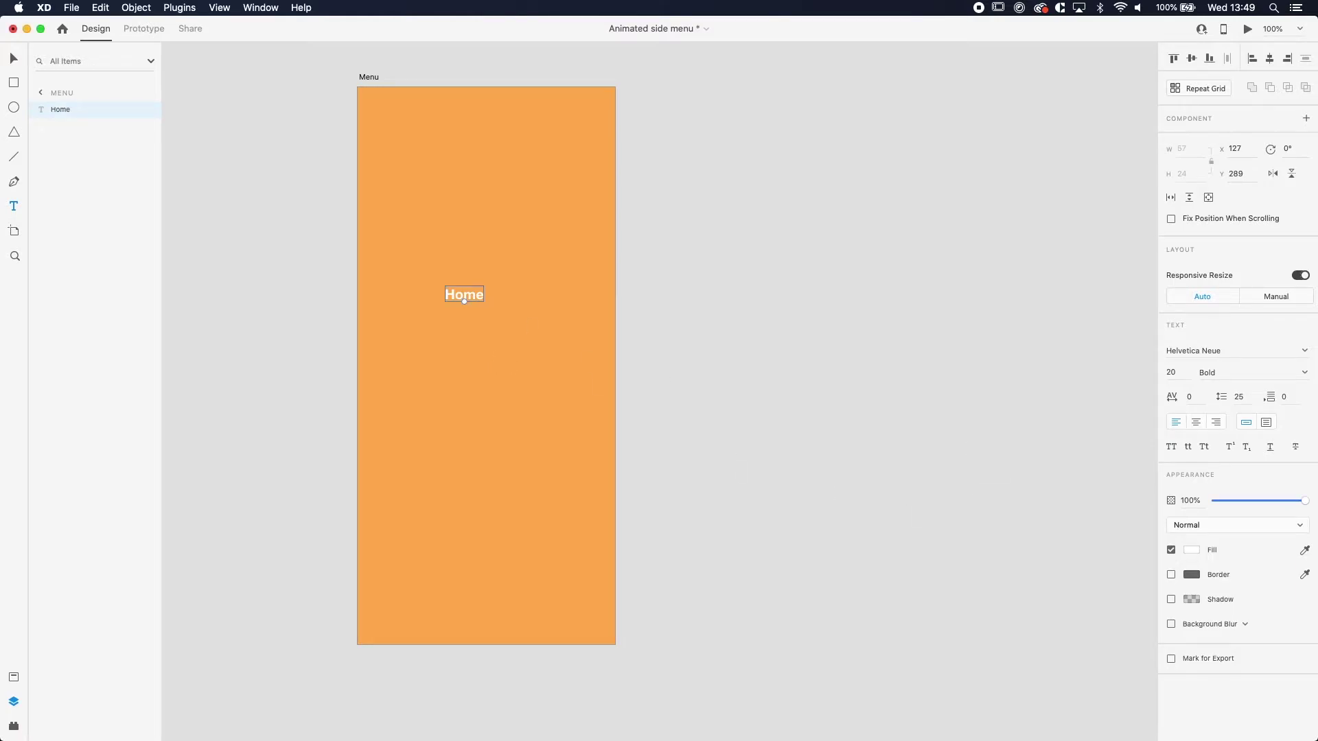
- Set the Home label's font to Lato, Heavy weight
click(1230, 352)
text(Lasot)
key(Return)
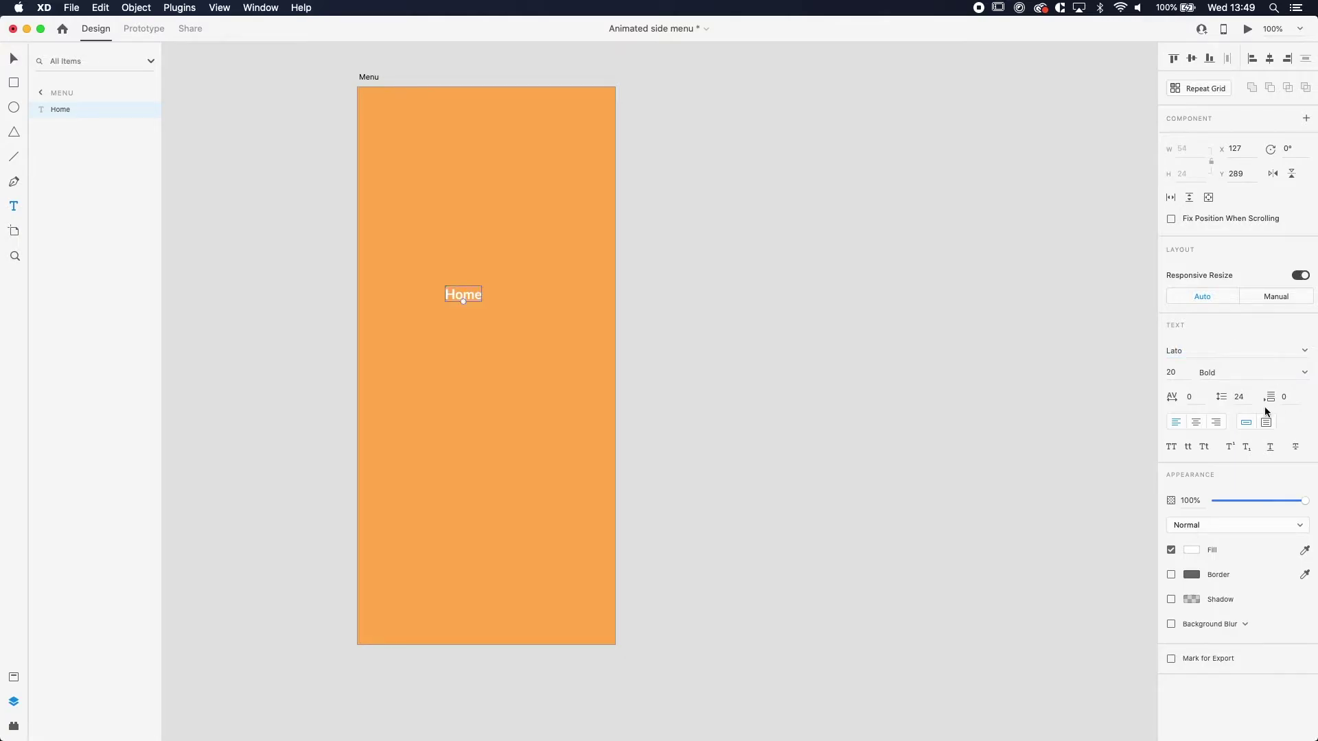
click(1232, 375)
click(1296, 379)
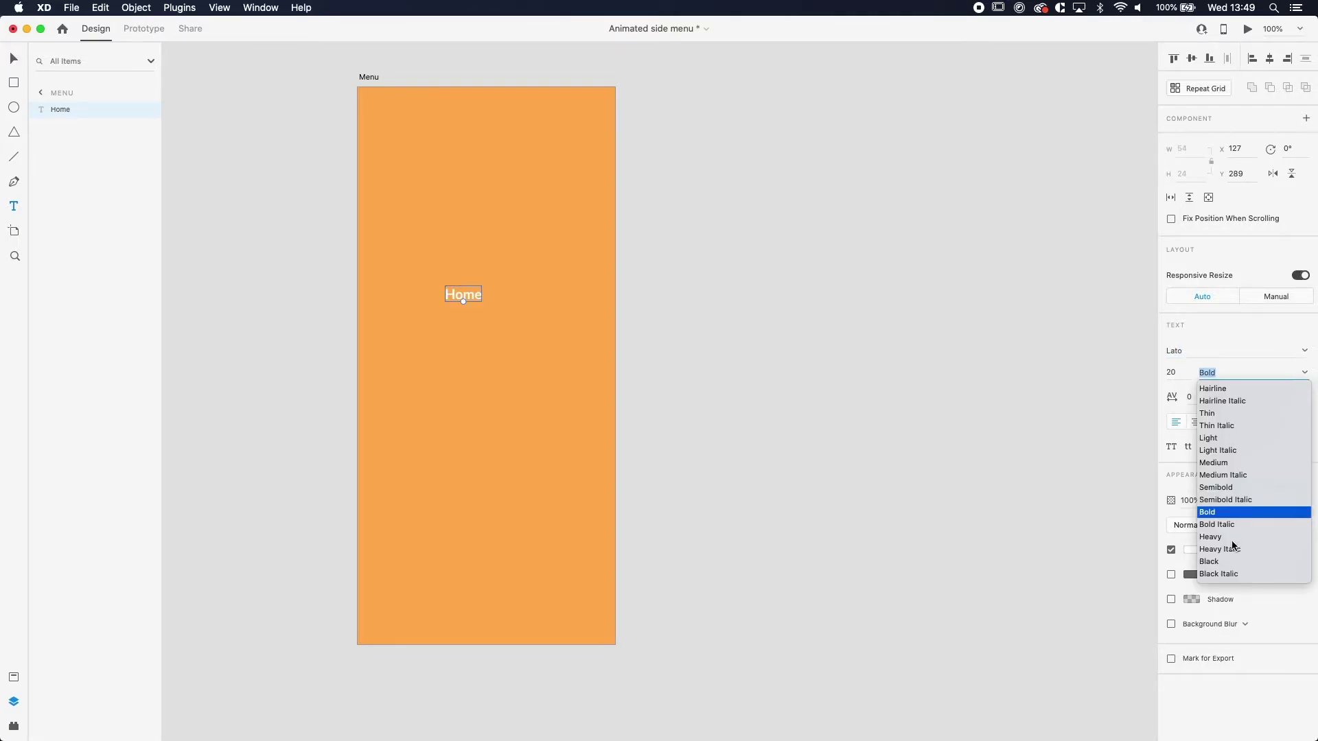
click(1211, 537)
- Set the Home label's font size to 20
click(1175, 373)
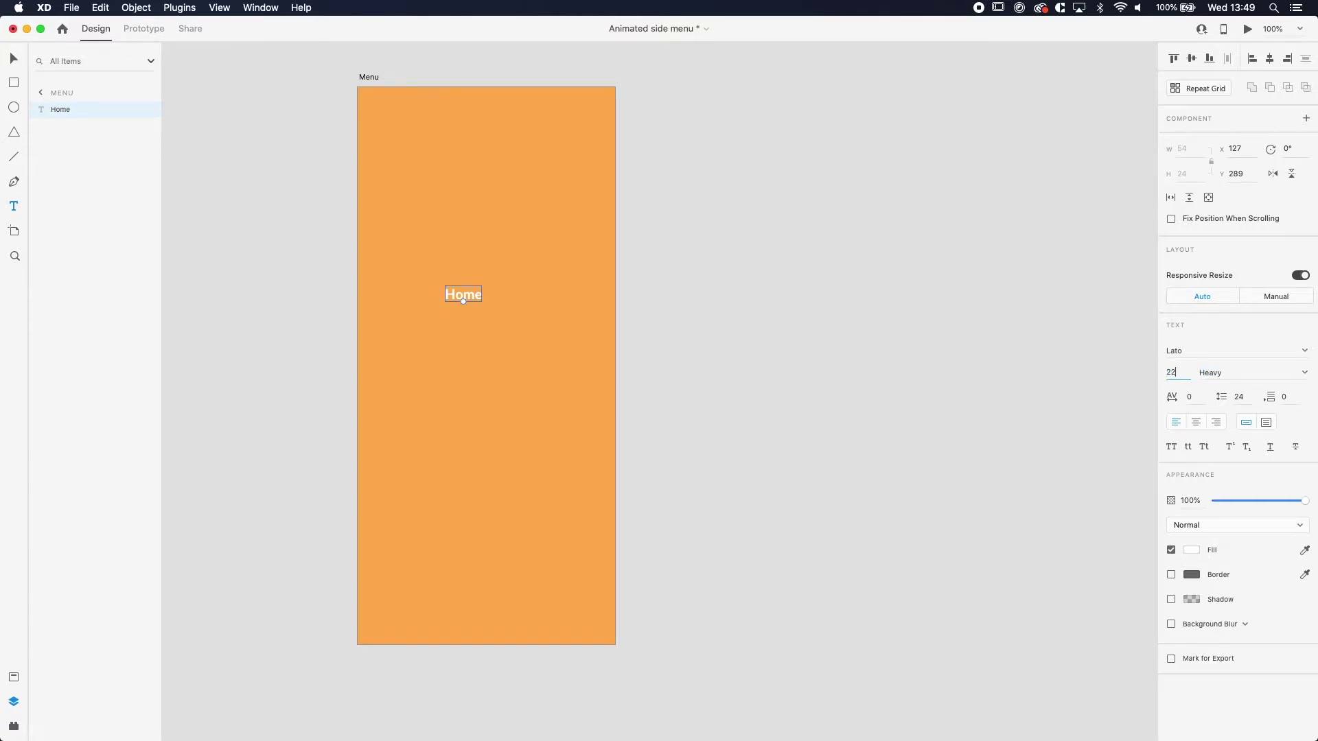
text(22)
key(Return)
click(1177, 374)
text(2)
key(Return)
click(13, 59)
click(458, 294)
- Insert the Icons 4 Design home icon and place it just left of the Home label
click(297, 291)
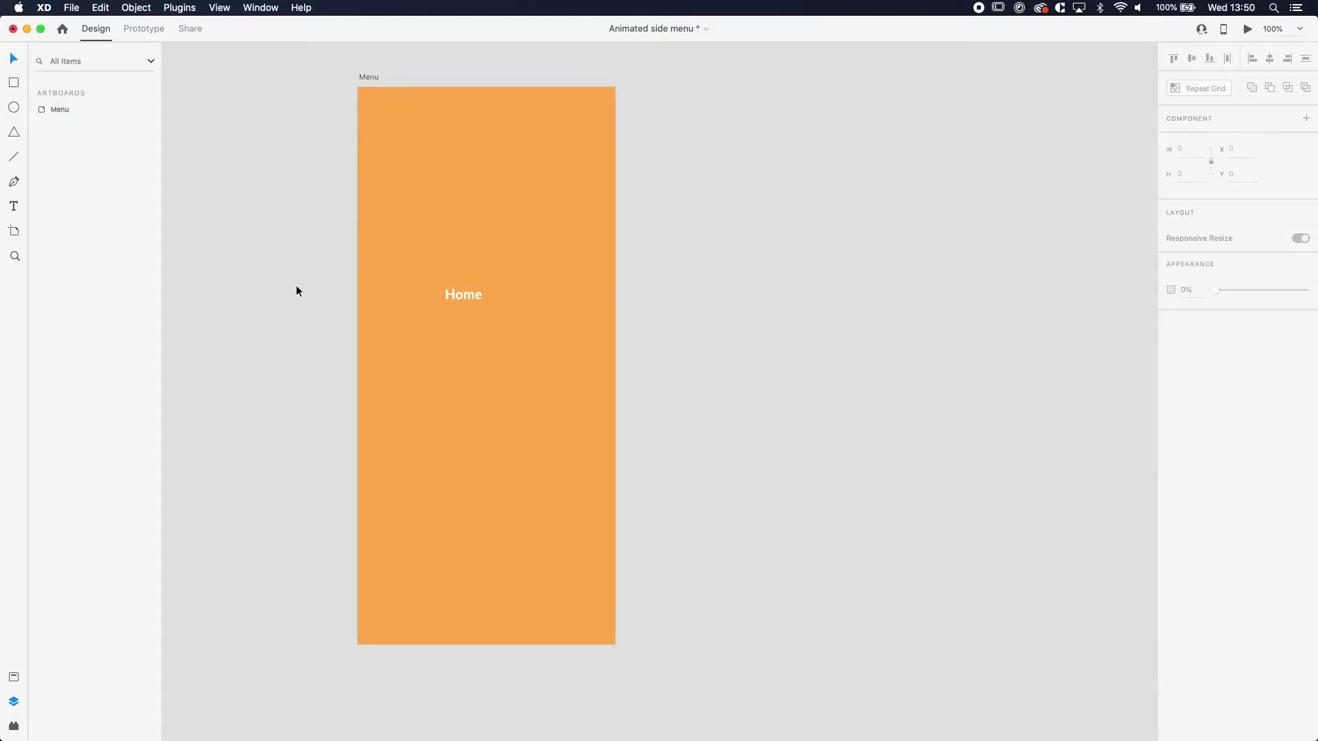
click(12, 725)
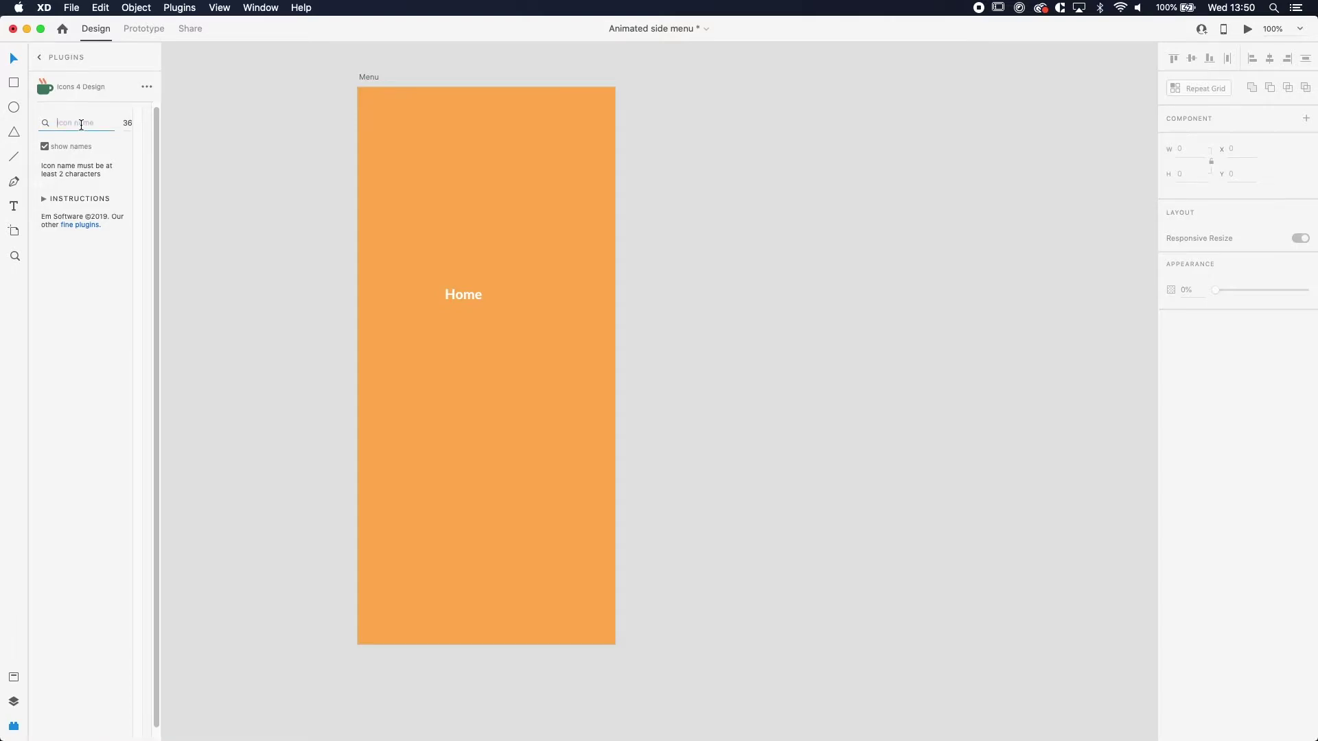
text(Home)
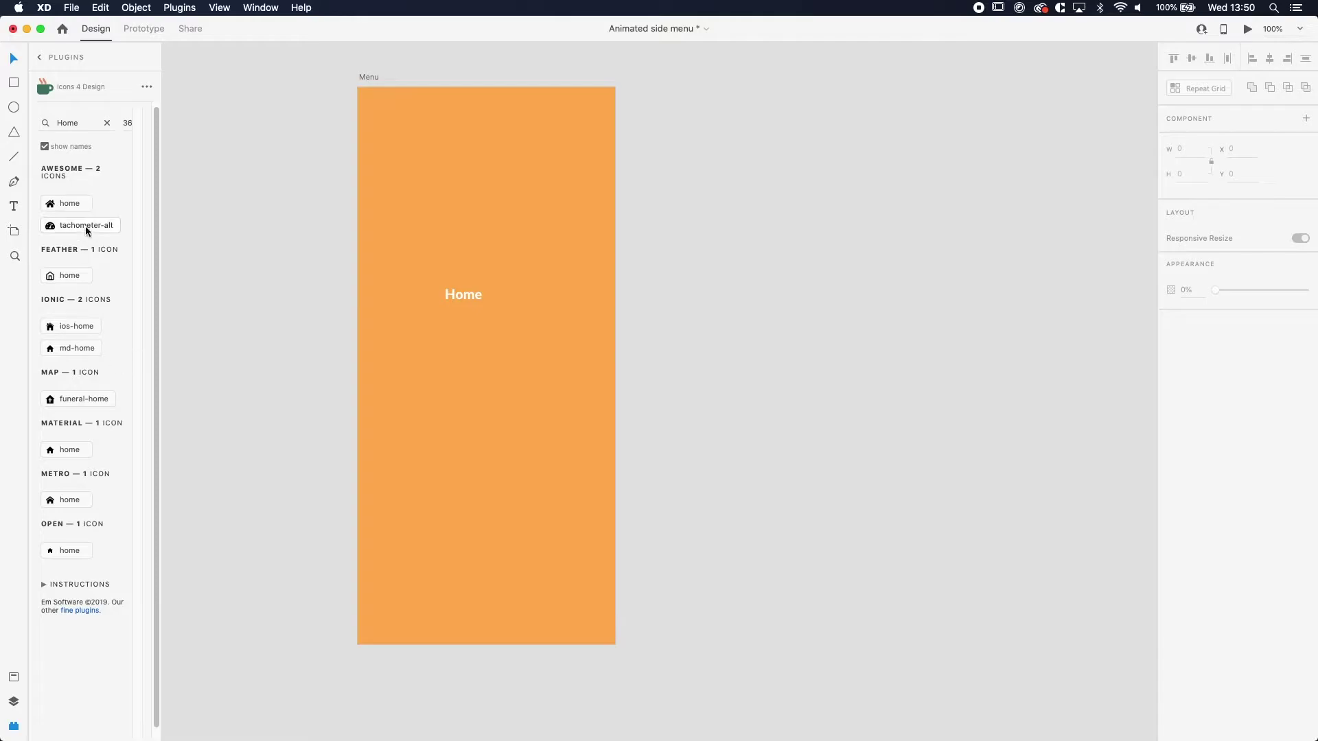
click(69, 203)
drag(378, 110, 464, 341)
click(412, 330)
click(459, 300)
- Duplicate the label downward into Profile, Stats and Settings entries beneath Home
double_click(469, 339)
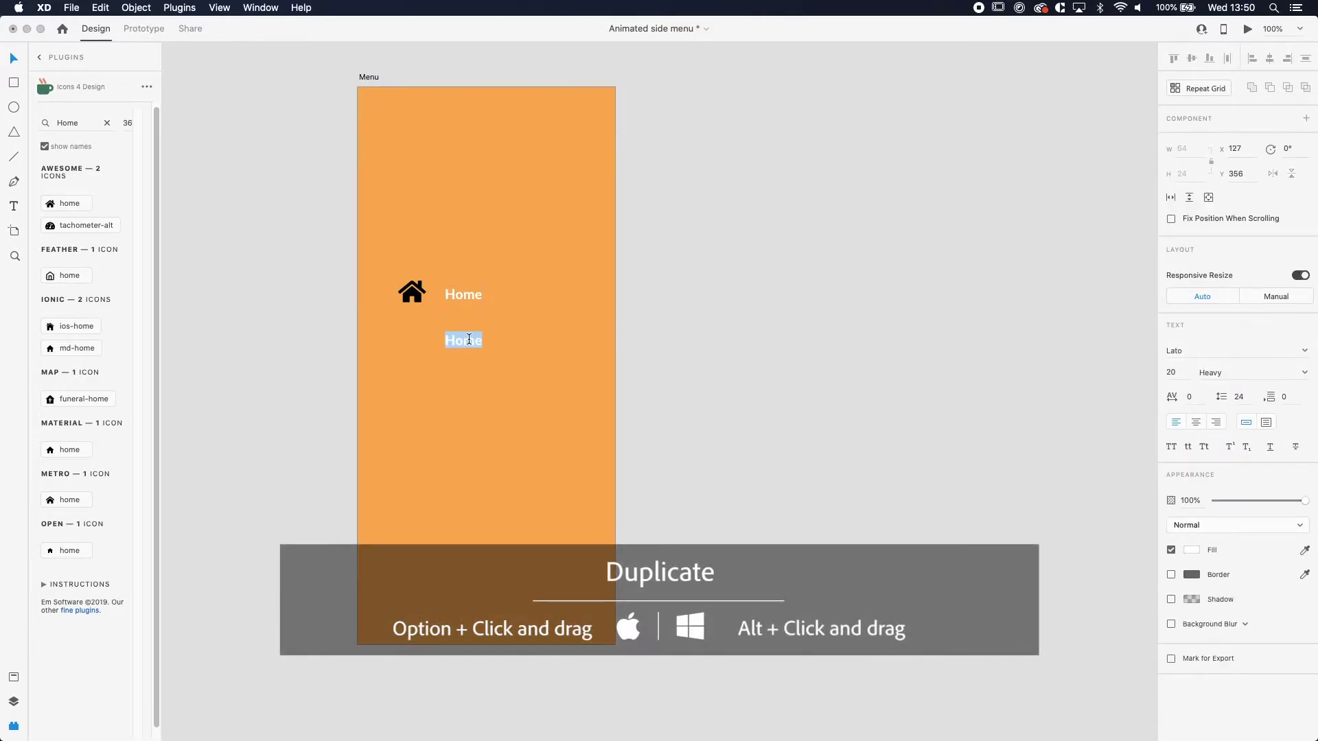
text(Profile)
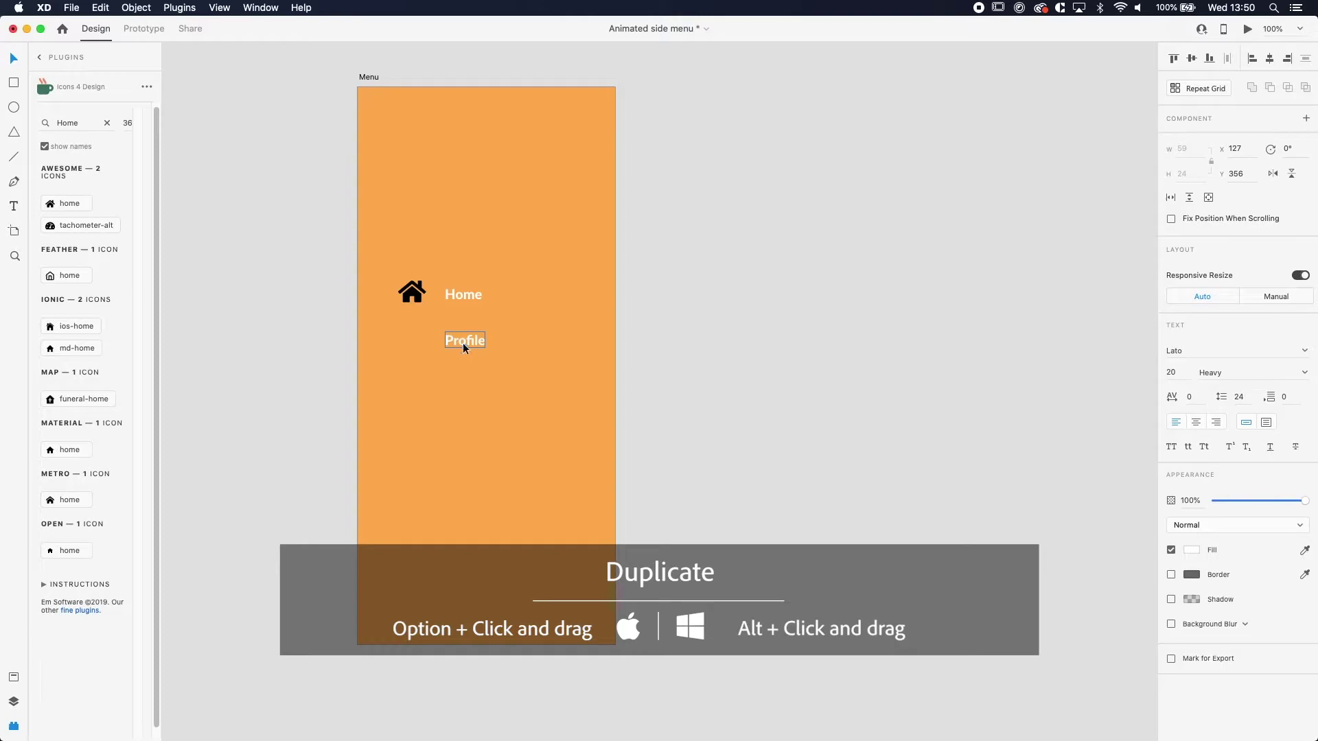
drag(465, 348, 474, 385)
double_click(474, 385)
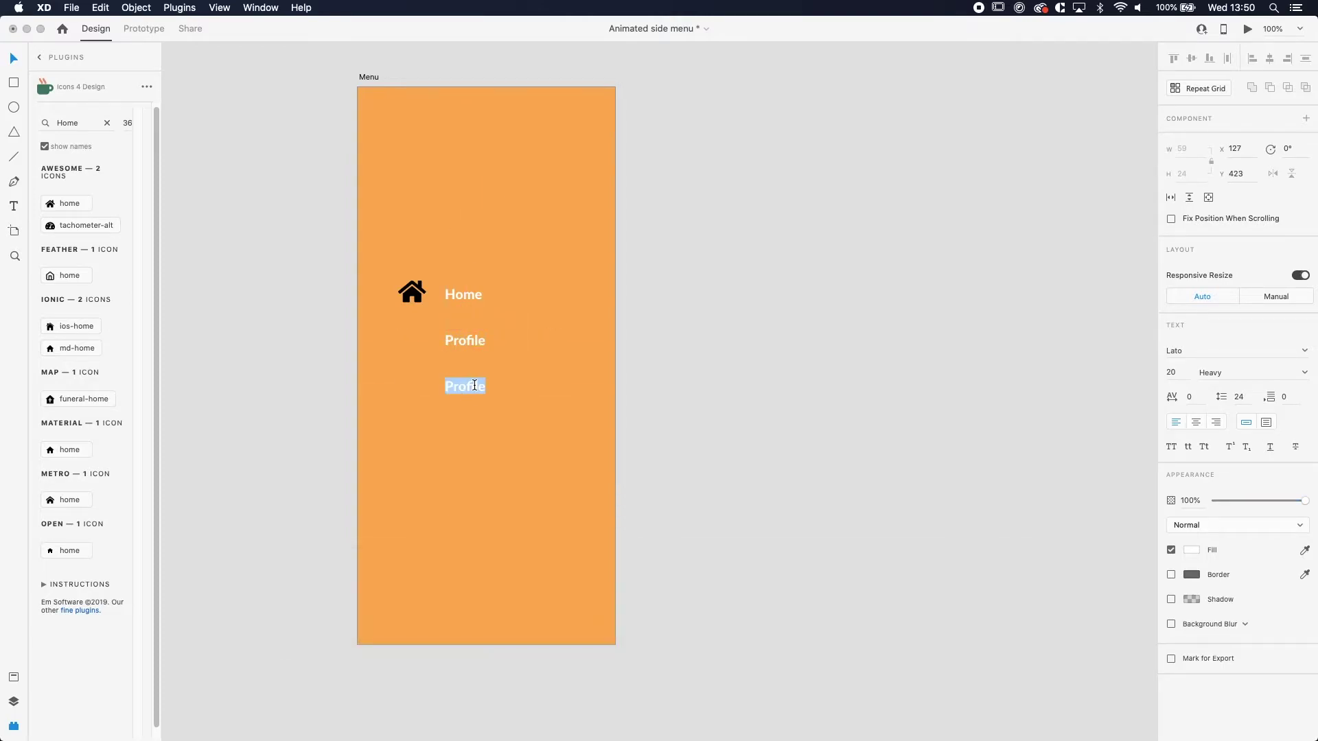
text(Stats)
key(Escape)
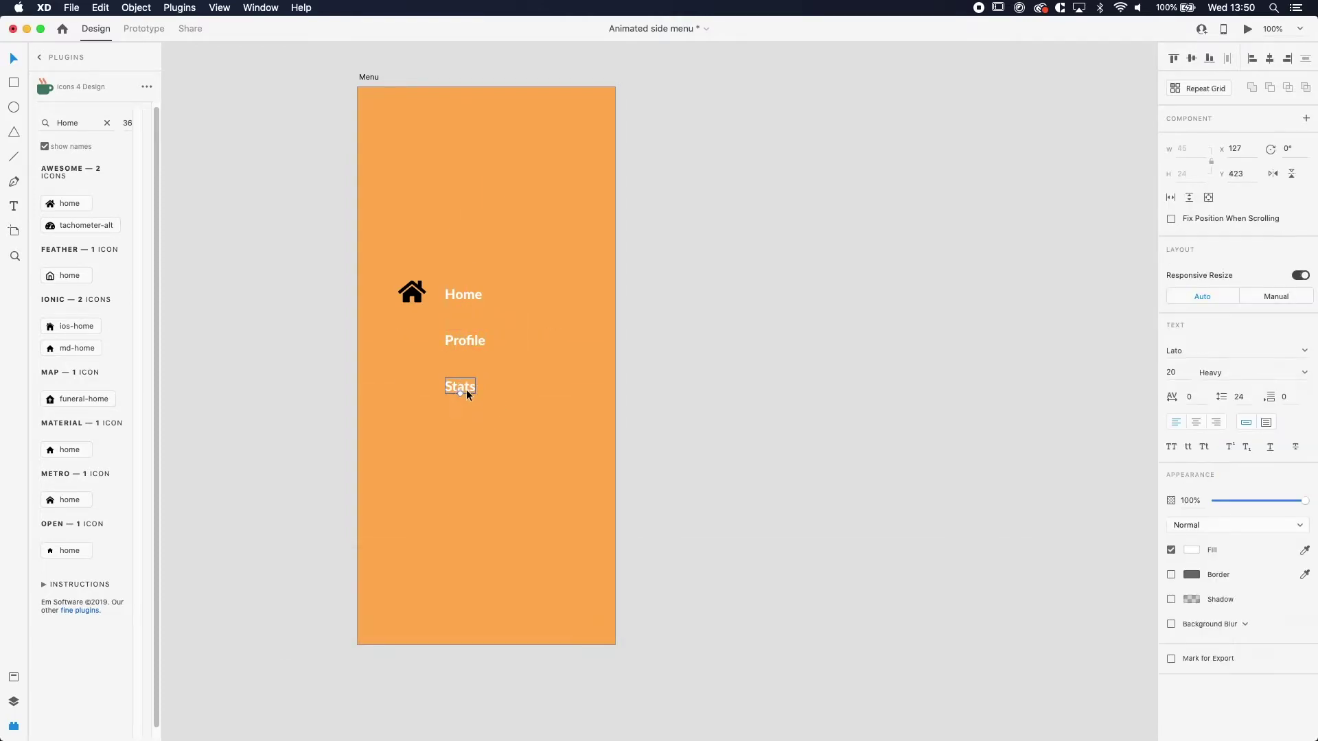
drag(467, 393, 460, 426)
double_click(460, 426)
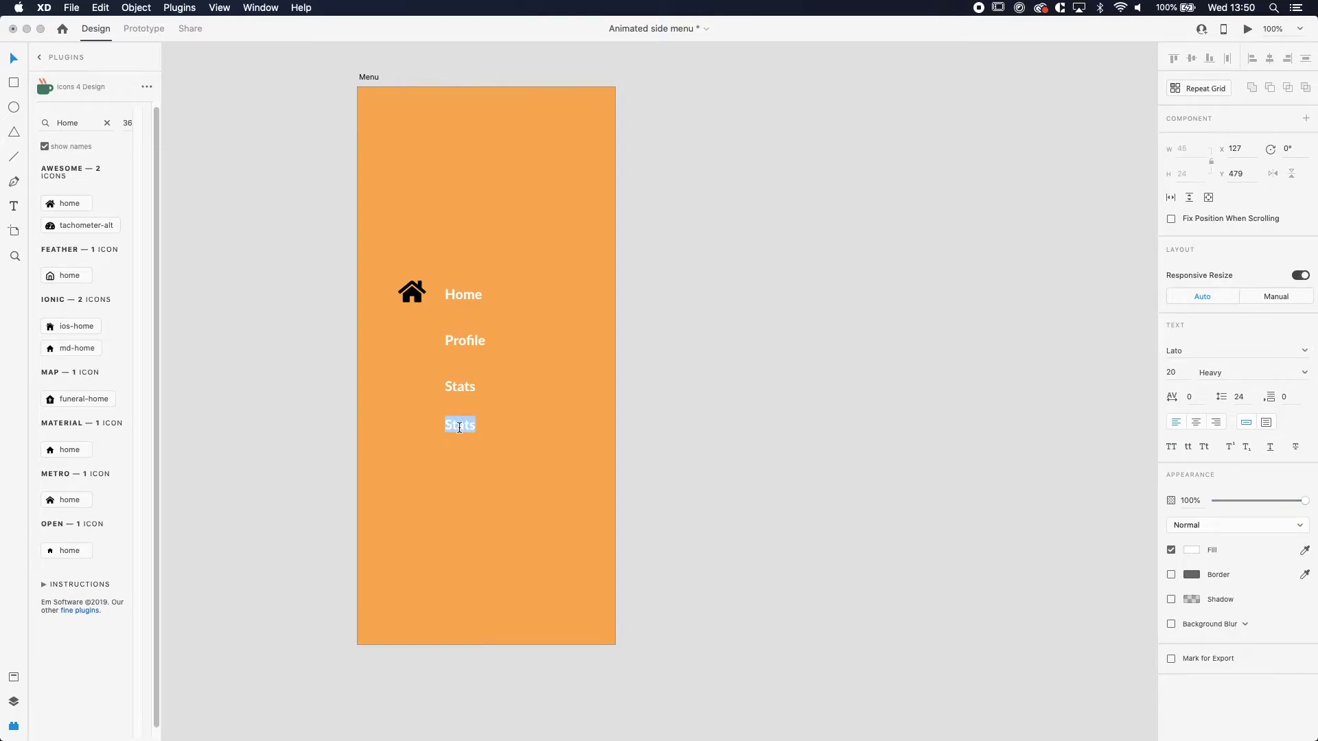
text(Settings)
click(736, 419)
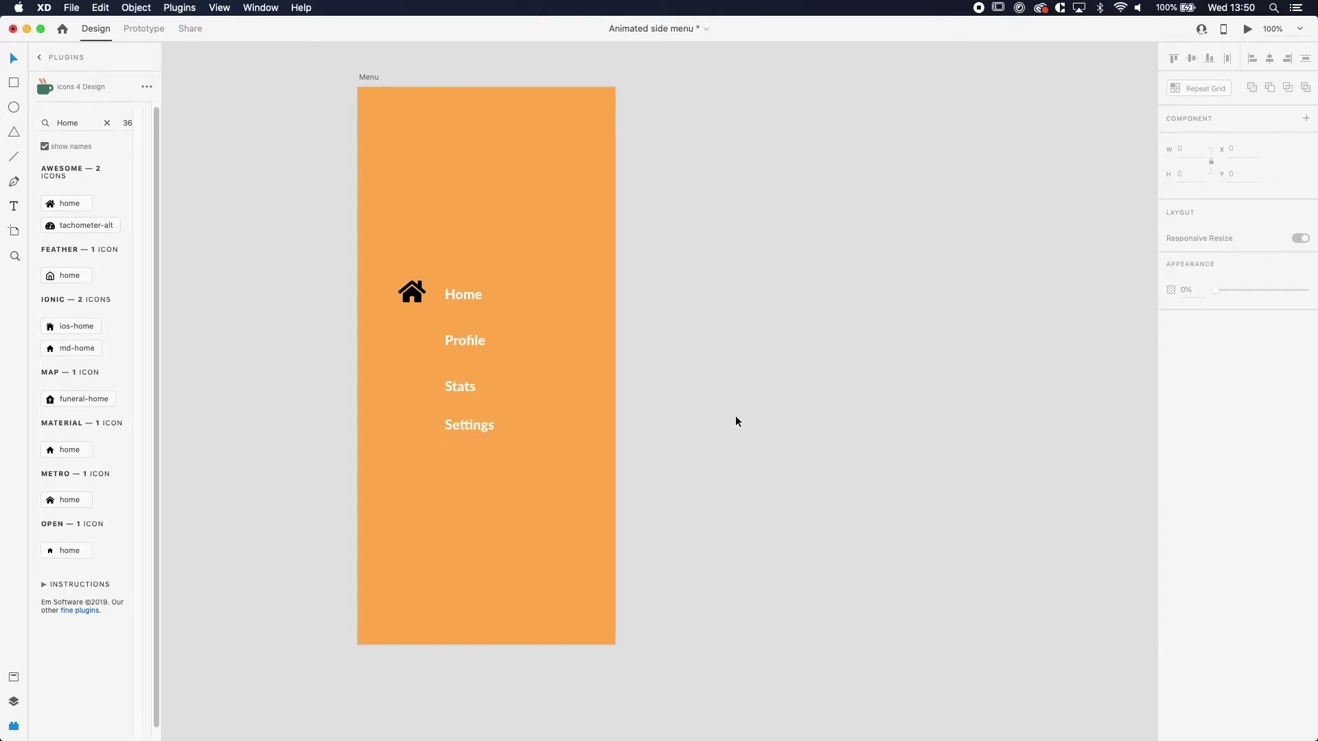
- Insert a person icon and an ios-stats icon from Icons 4 Design
click(465, 342)
double_click(87, 127)
text(P)
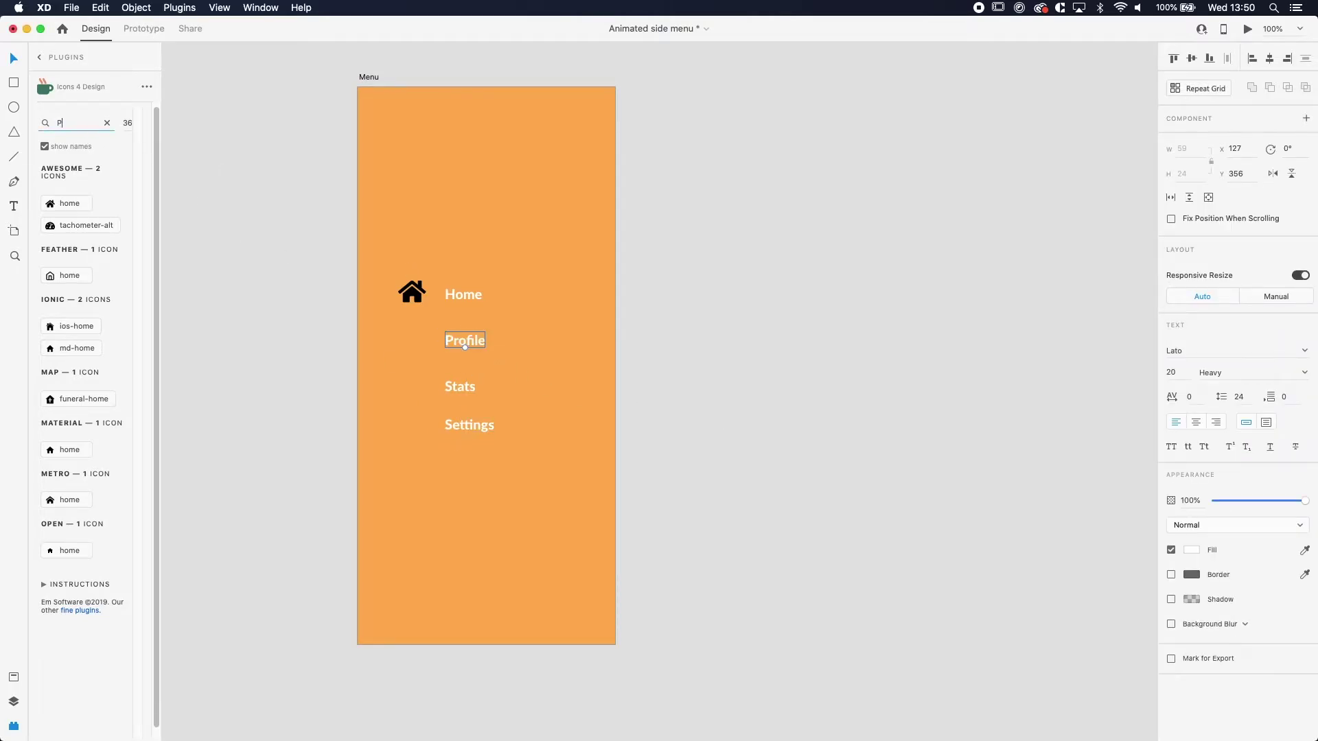
text(erson)
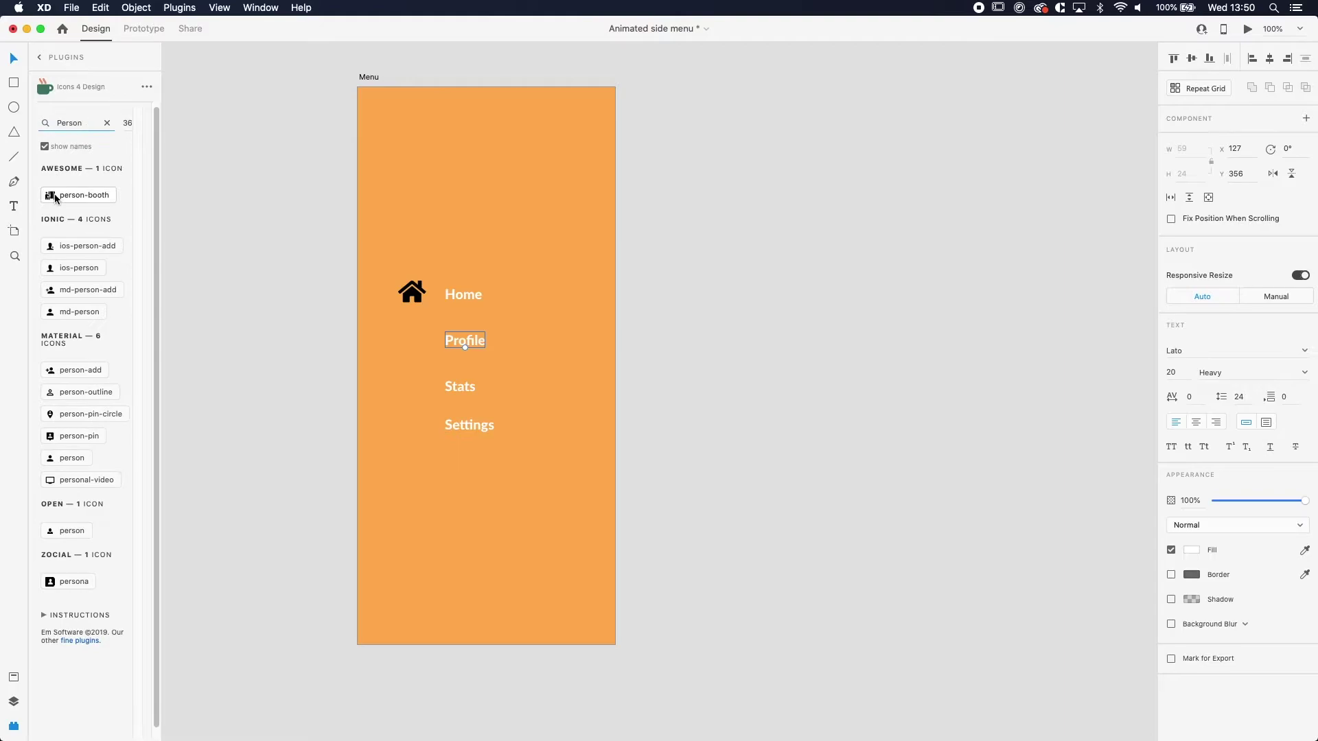
click(68, 312)
click(295, 181)
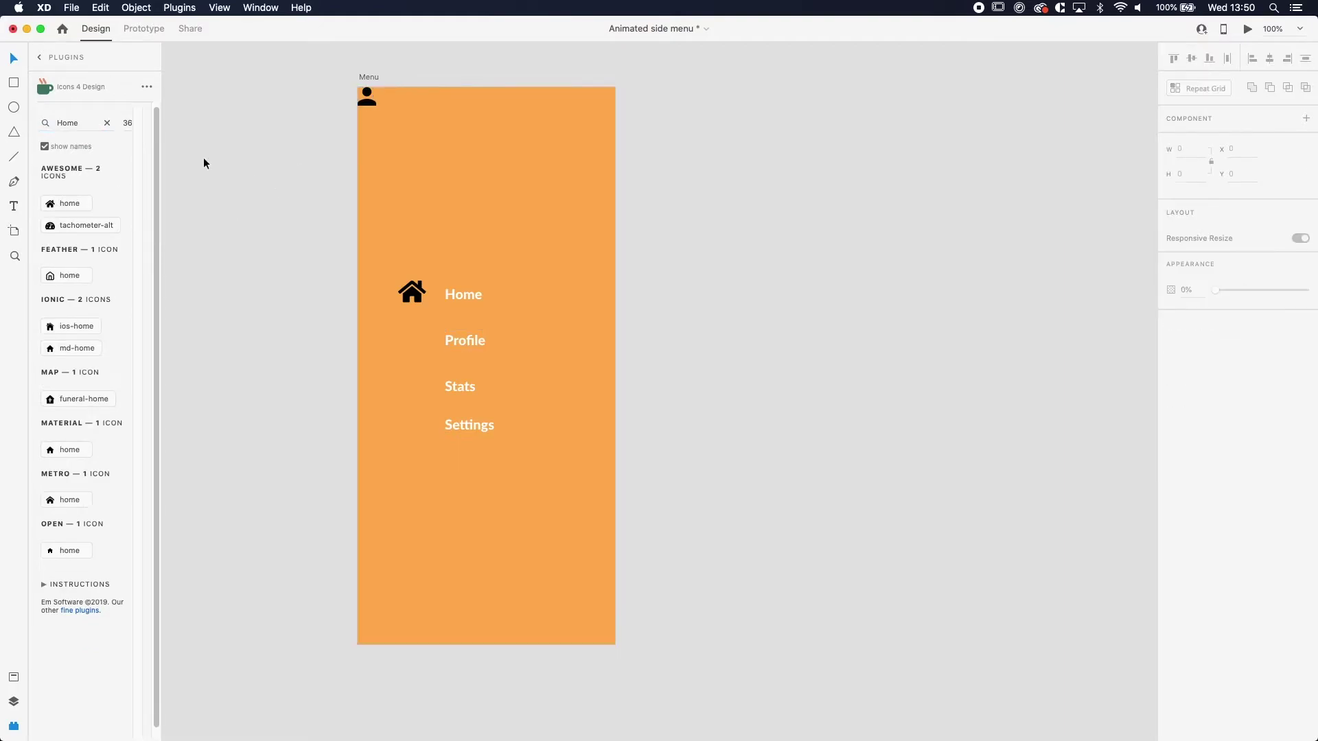
double_click(70, 123)
text(Stats)
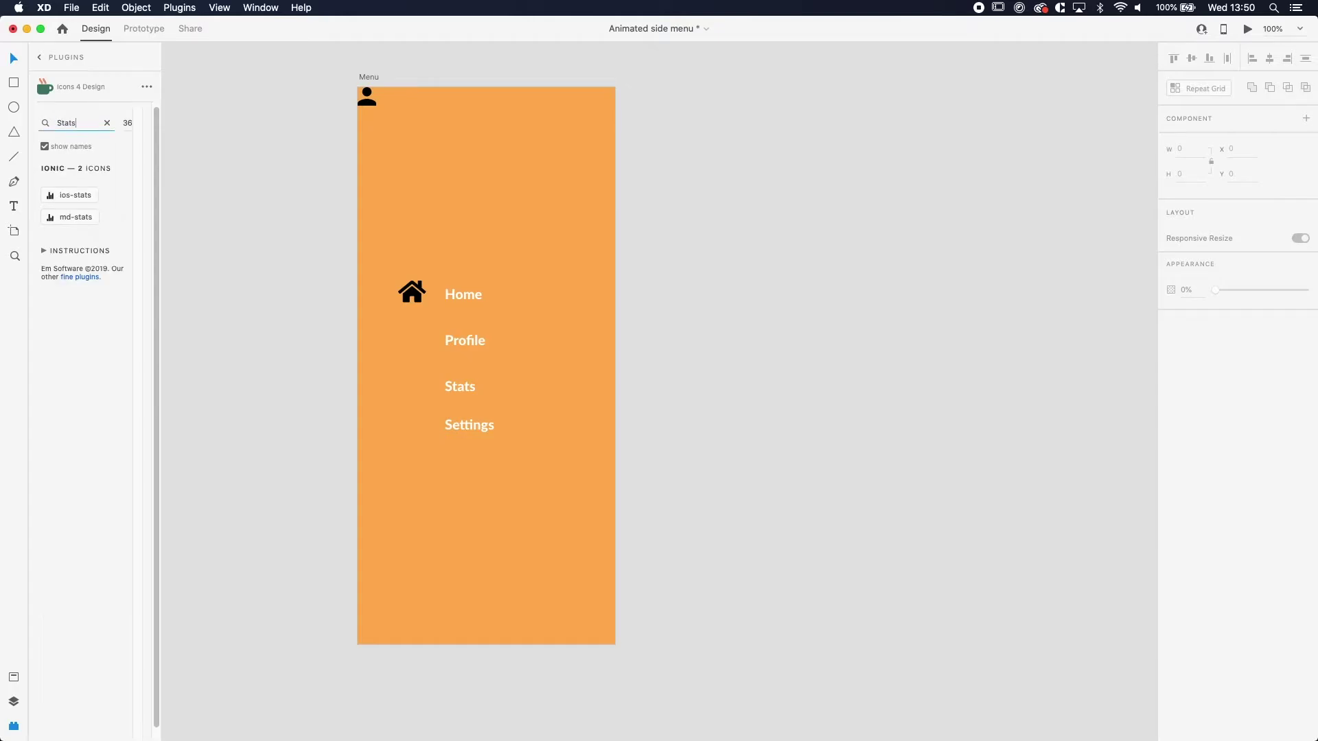
click(63, 196)
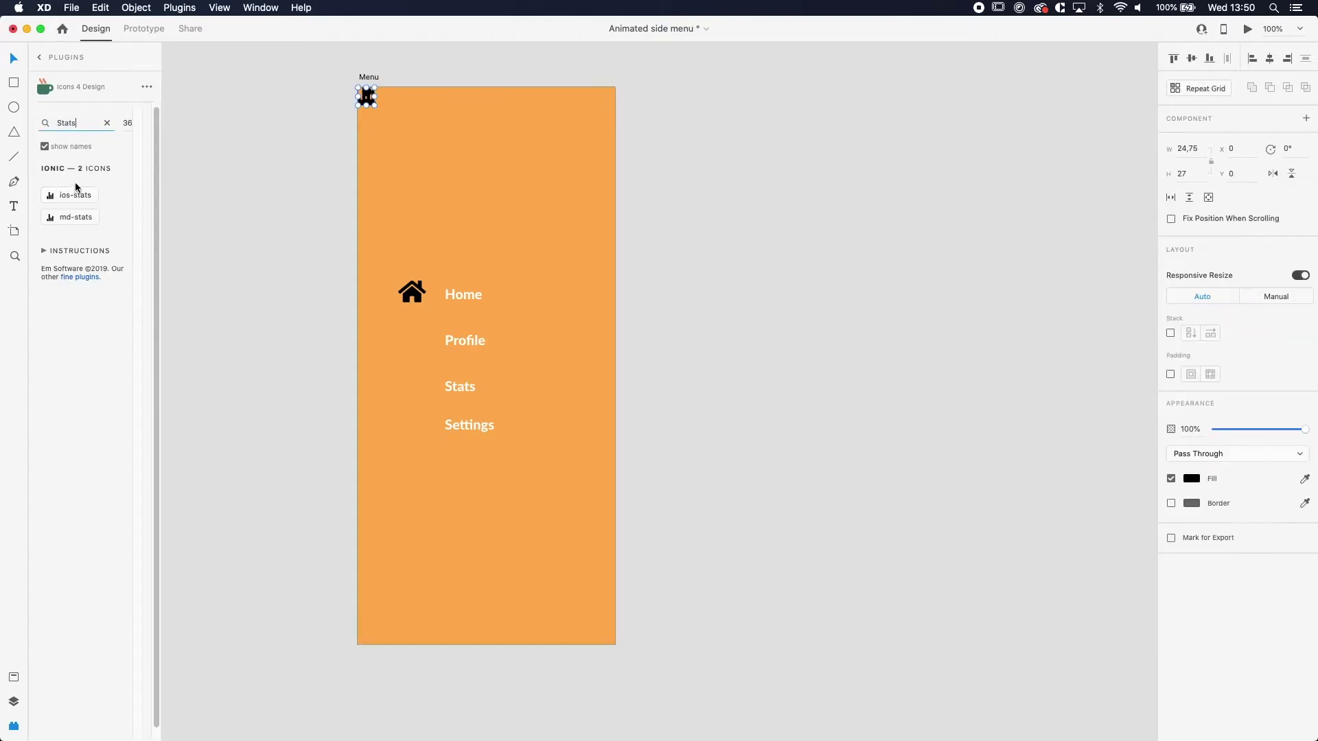
- Insert a cog icon and move the cog and person icons beside Settings and Profile
double_click(85, 127)
text(Cog)
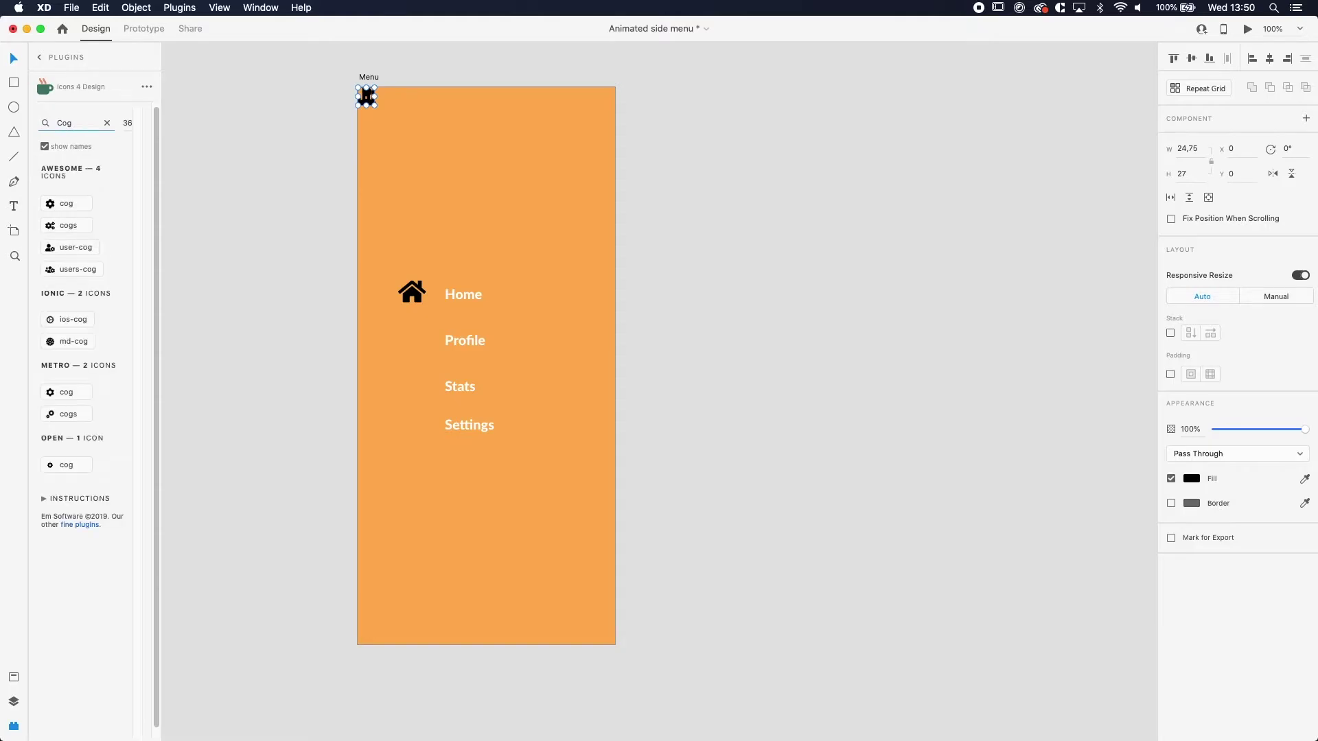
click(79, 203)
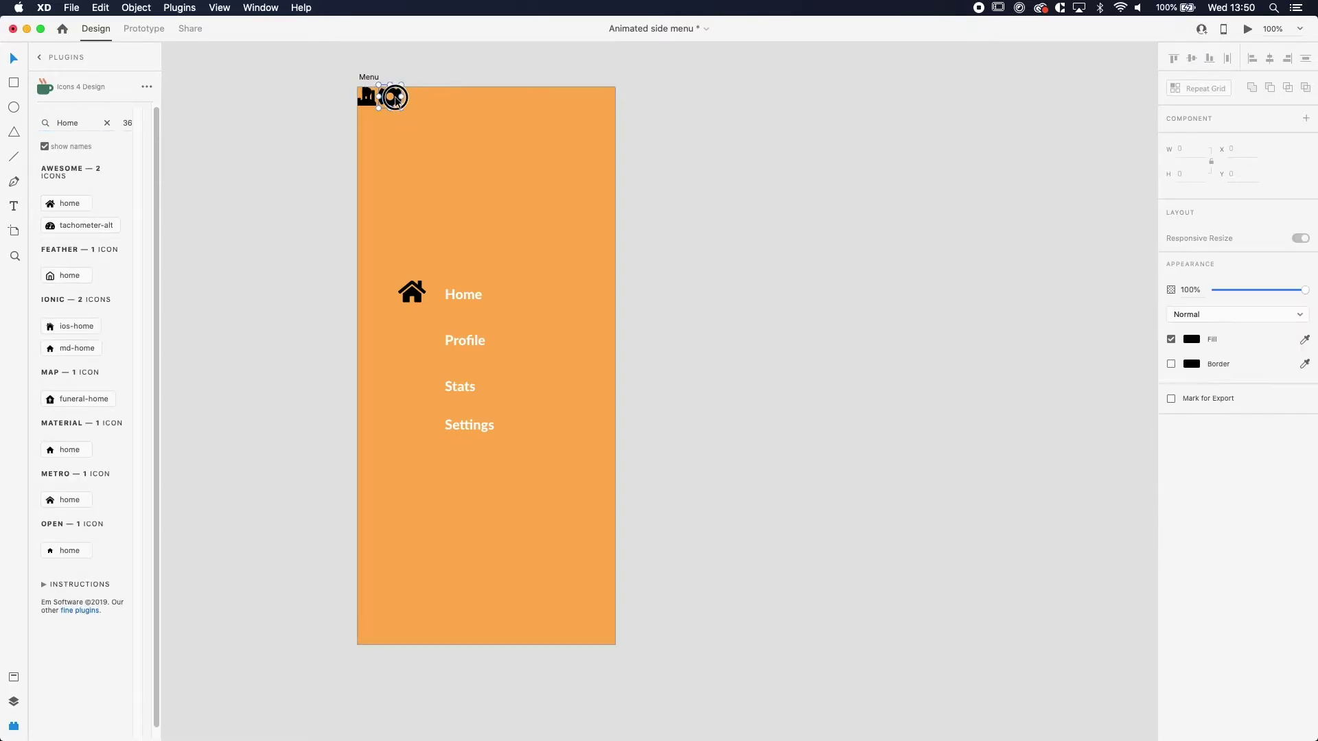
drag(390, 97, 408, 429)
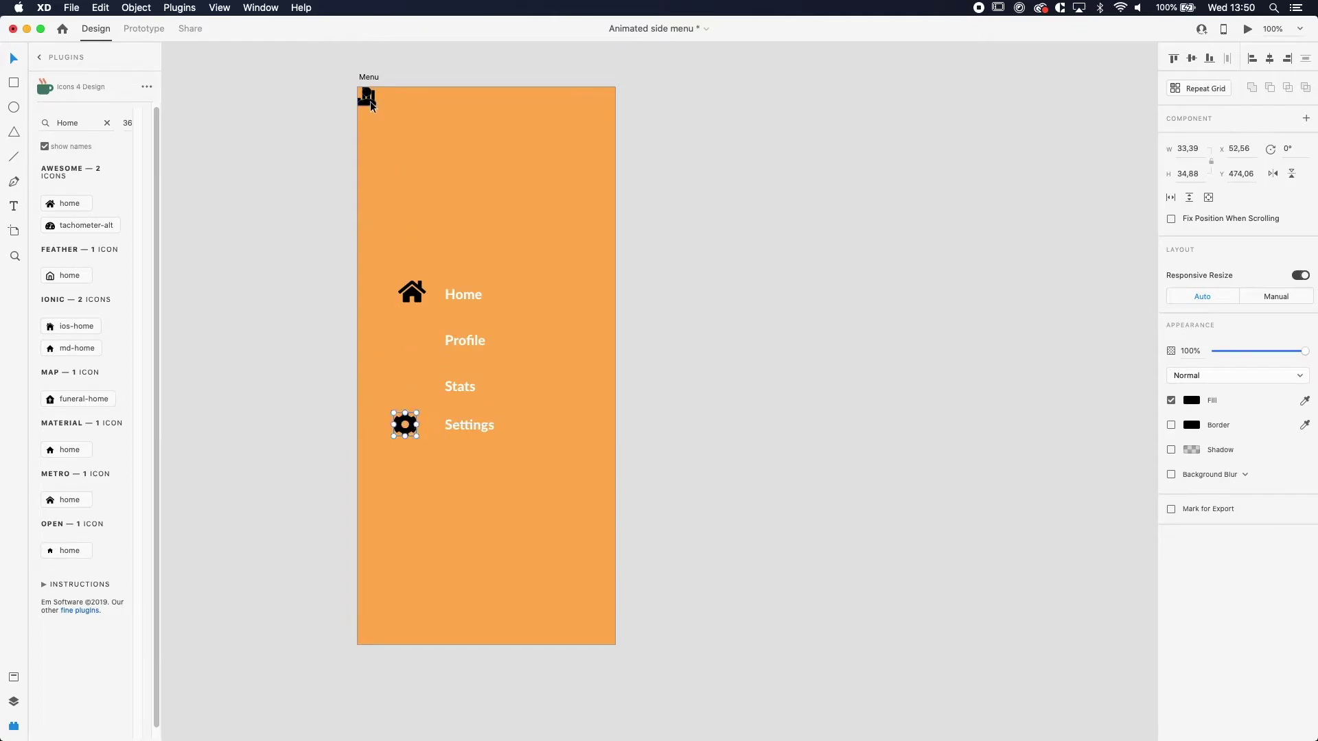
drag(370, 101, 414, 390)
- Place the stats icon beside Stats and make all four menu icons white
click(410, 367)
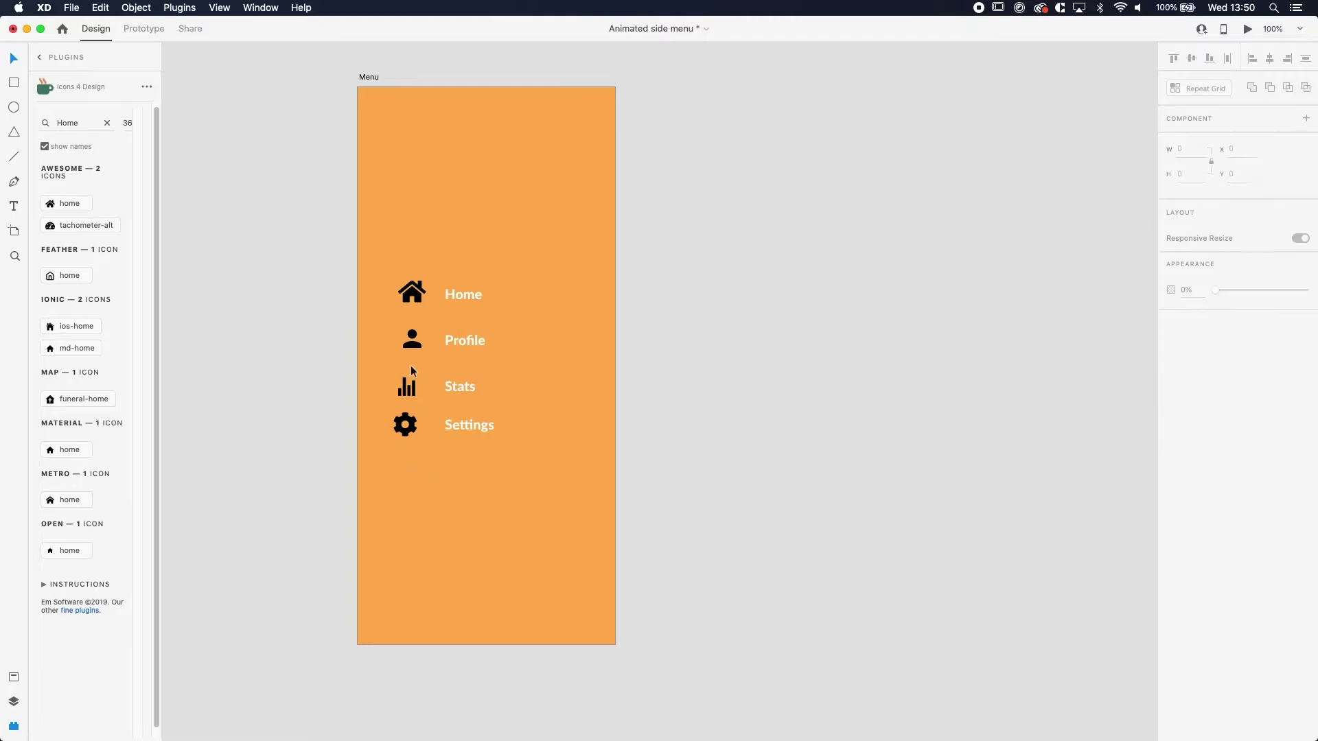
drag(389, 224, 426, 452)
click(1190, 401)
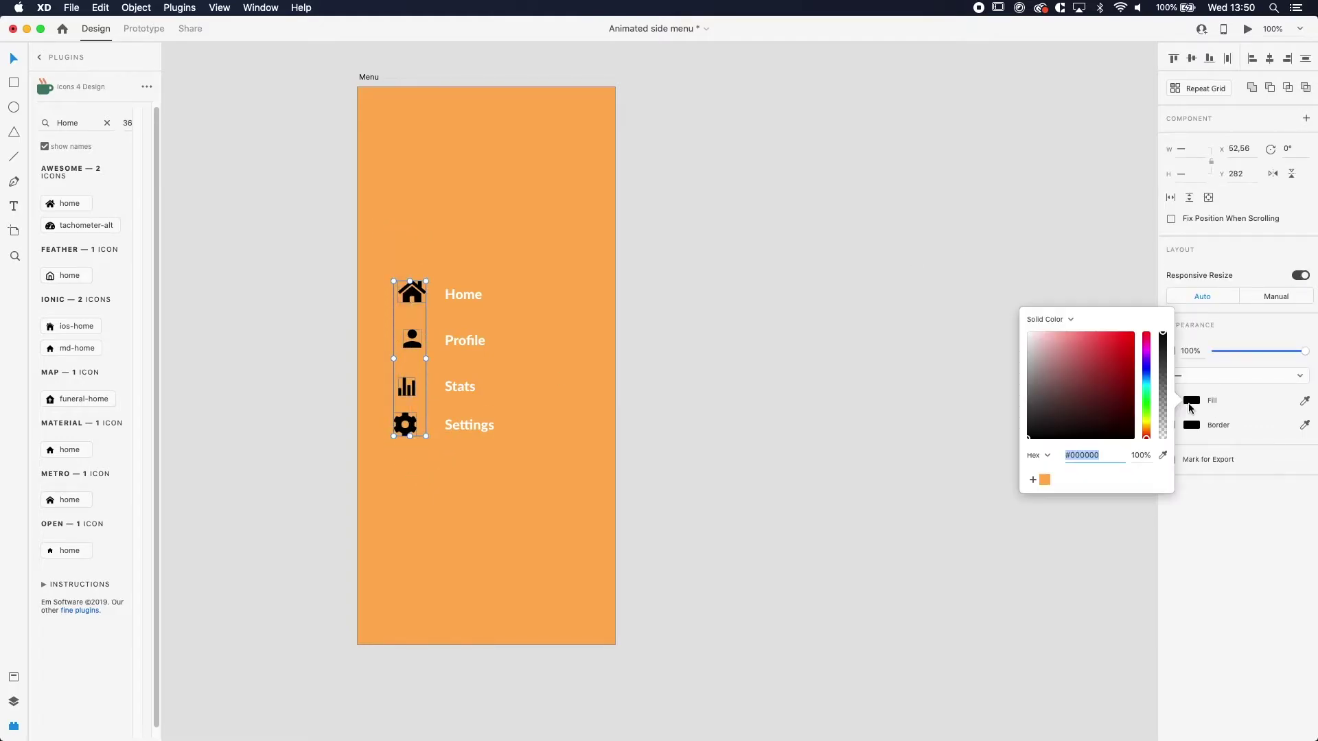
click(1042, 361)
click(756, 240)
- Add a vertical guide and centre the four icons horizontally in one column
scroll(500, 343, up, 1)
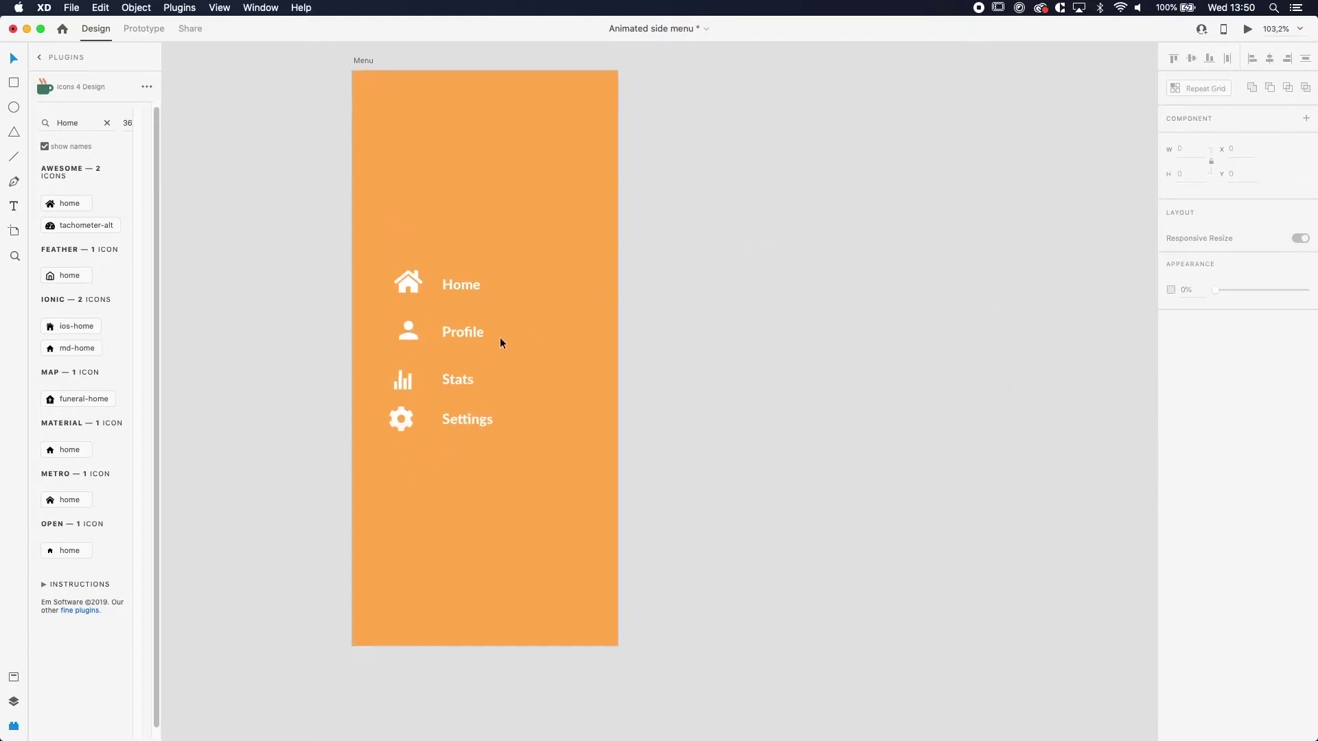
drag(352, 411, 395, 446)
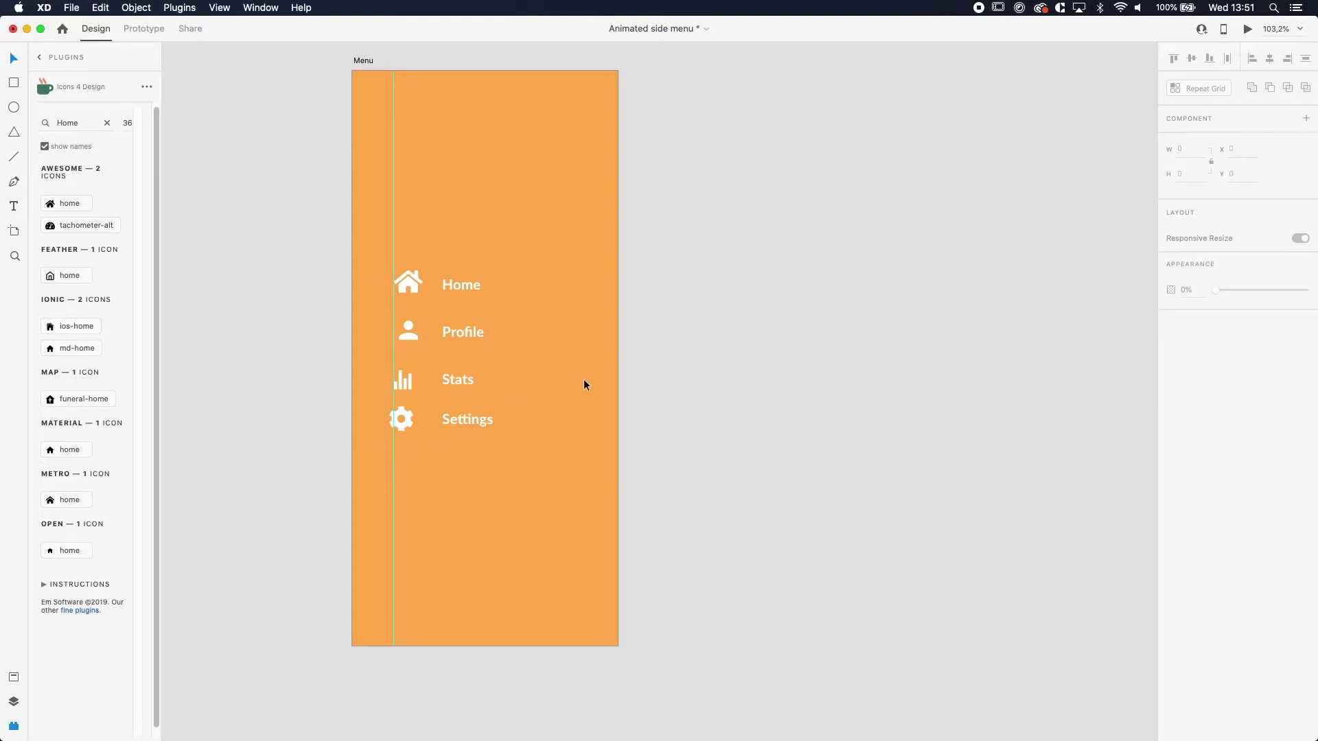
drag(394, 239, 427, 451)
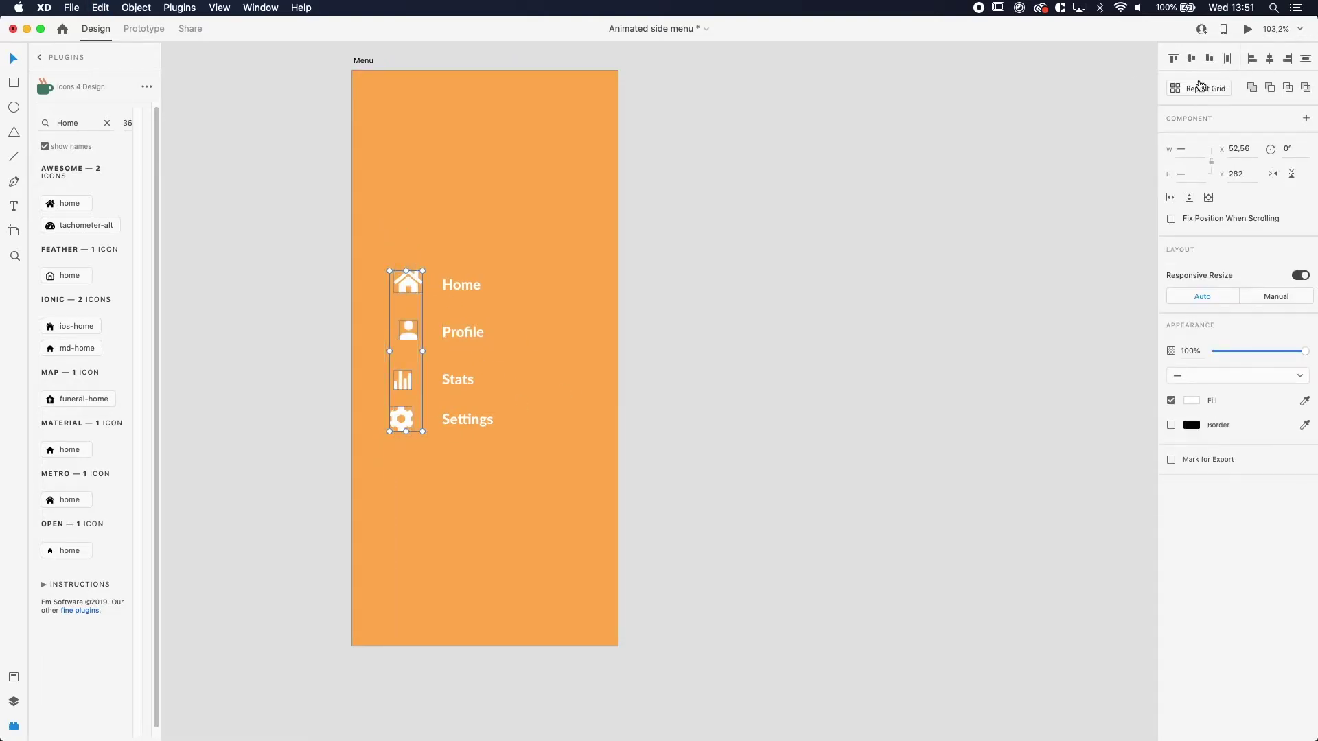
click(1270, 59)
click(988, 288)
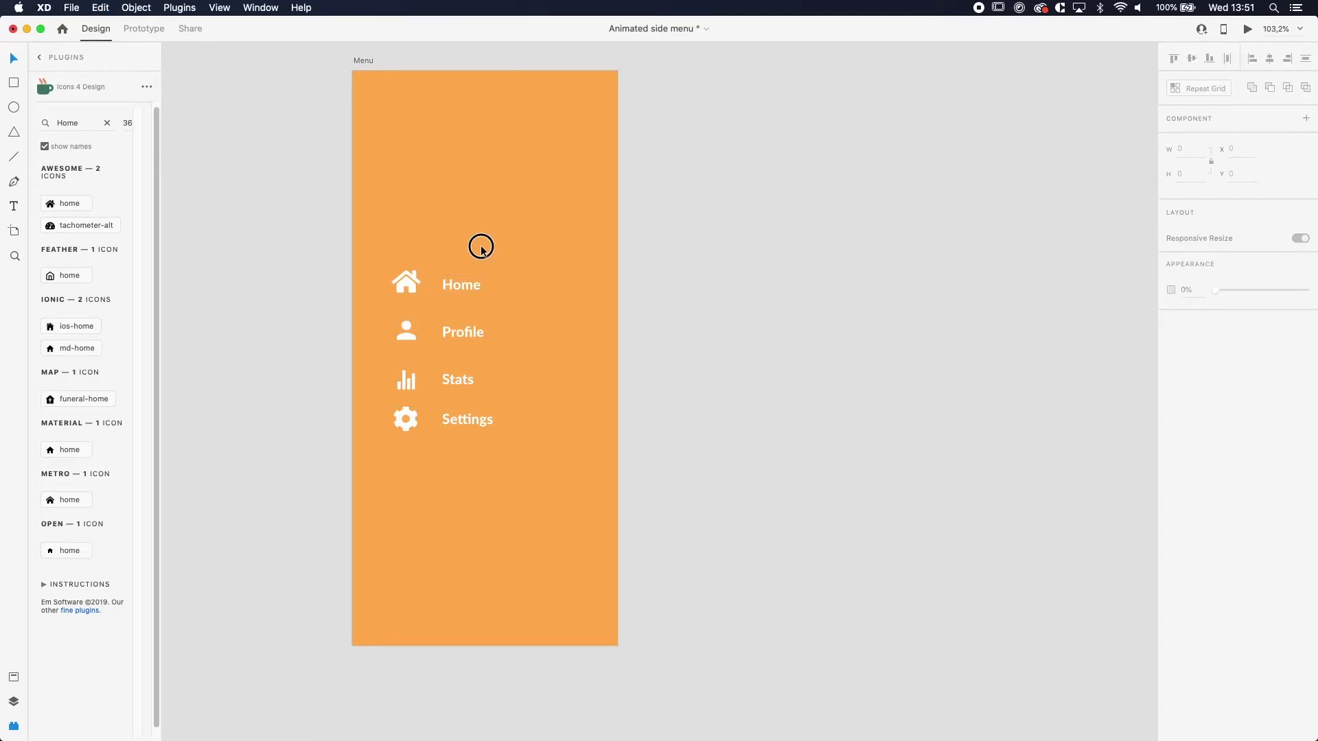
- Vertically centre the house and Profile icons on their Home and Profile labels
drag(481, 251, 471, 456)
click(612, 386)
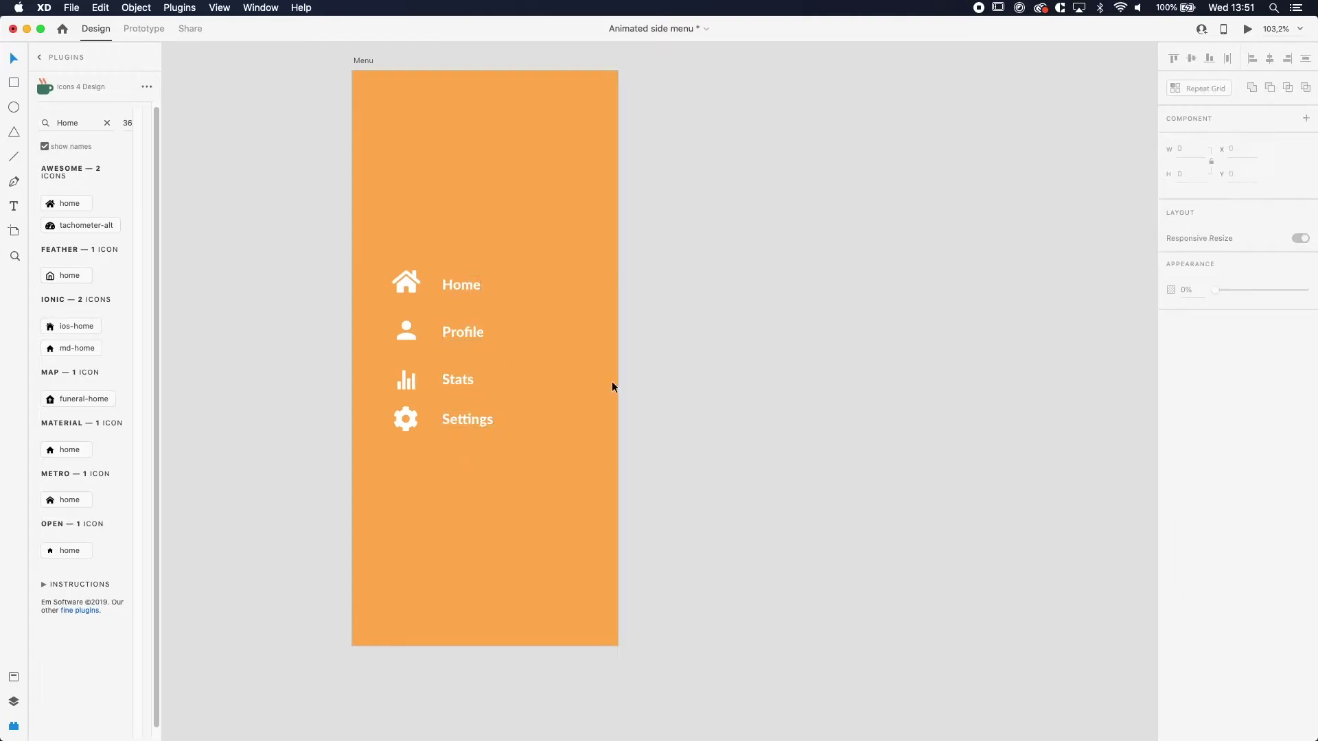
click(463, 286)
shift+click(399, 280)
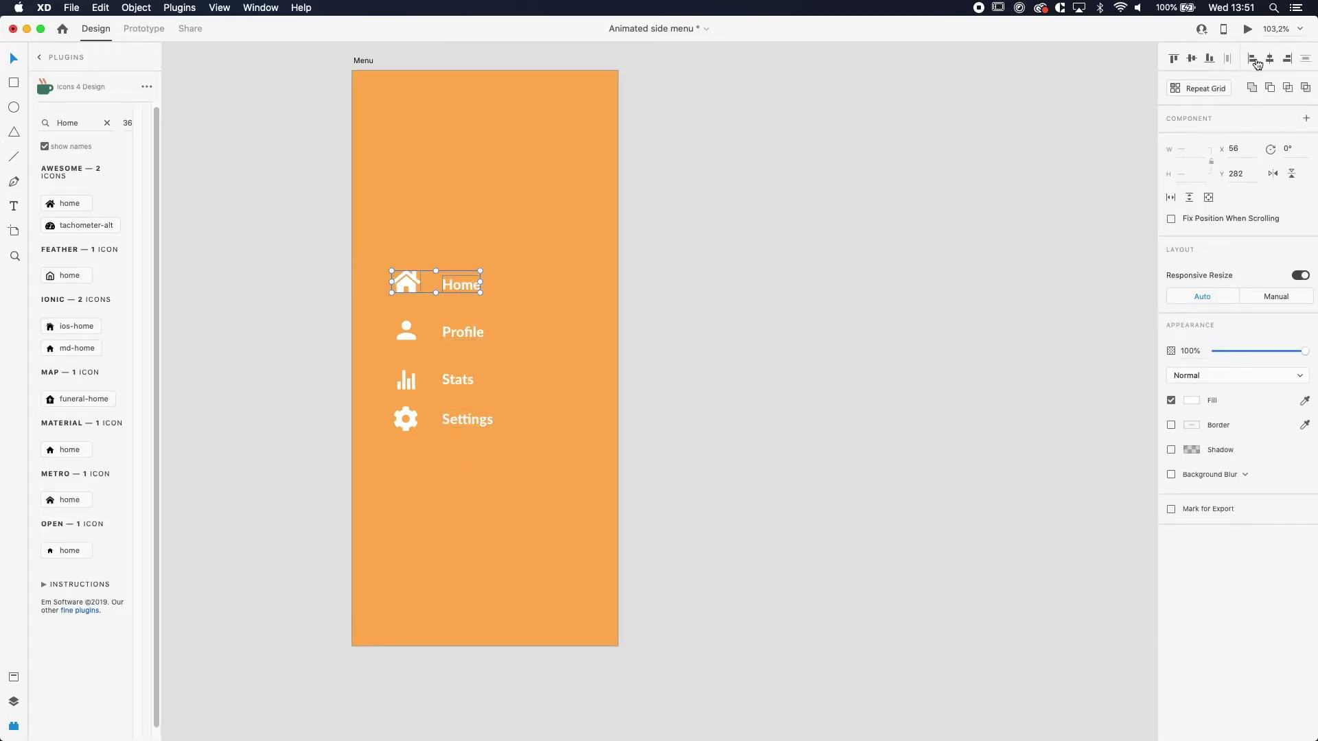
click(1190, 59)
click(824, 279)
drag(542, 331, 386, 343)
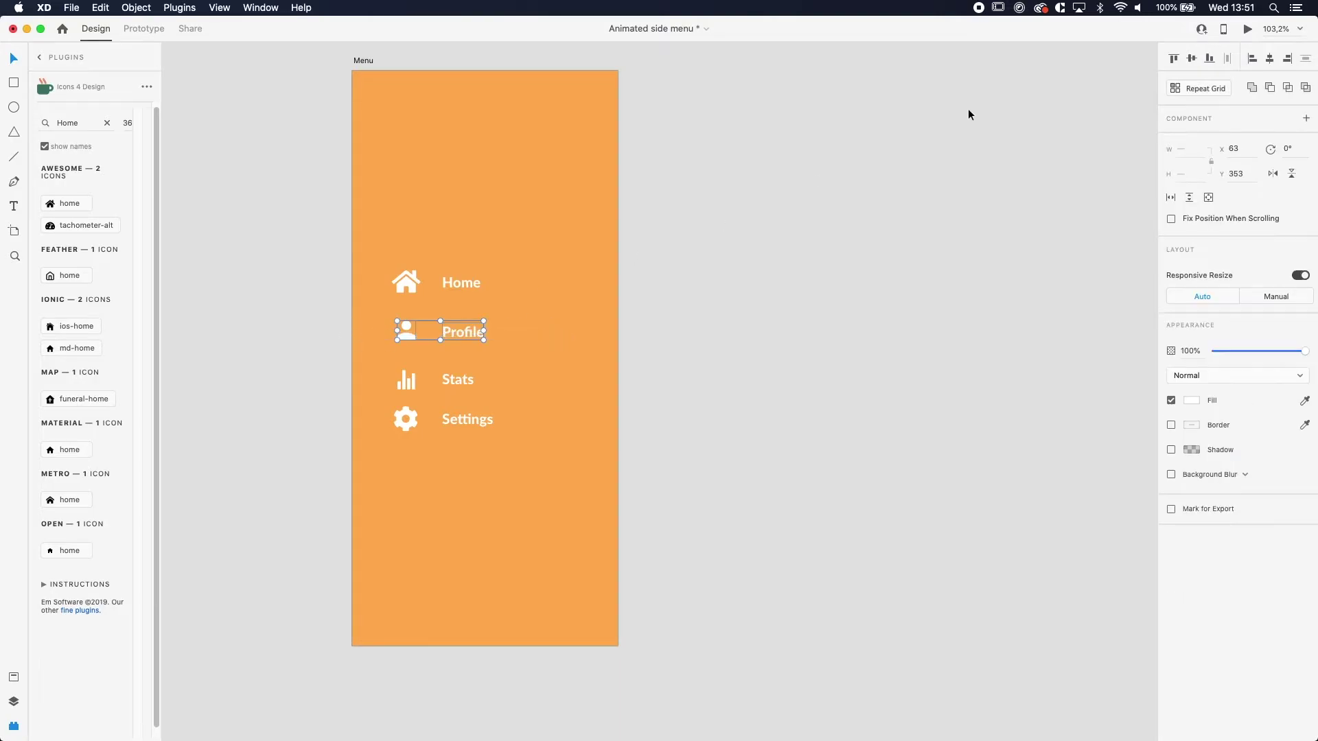
click(1191, 59)
- Vertically centre the Stats and Settings icons on their labels
click(809, 237)
drag(488, 368, 385, 395)
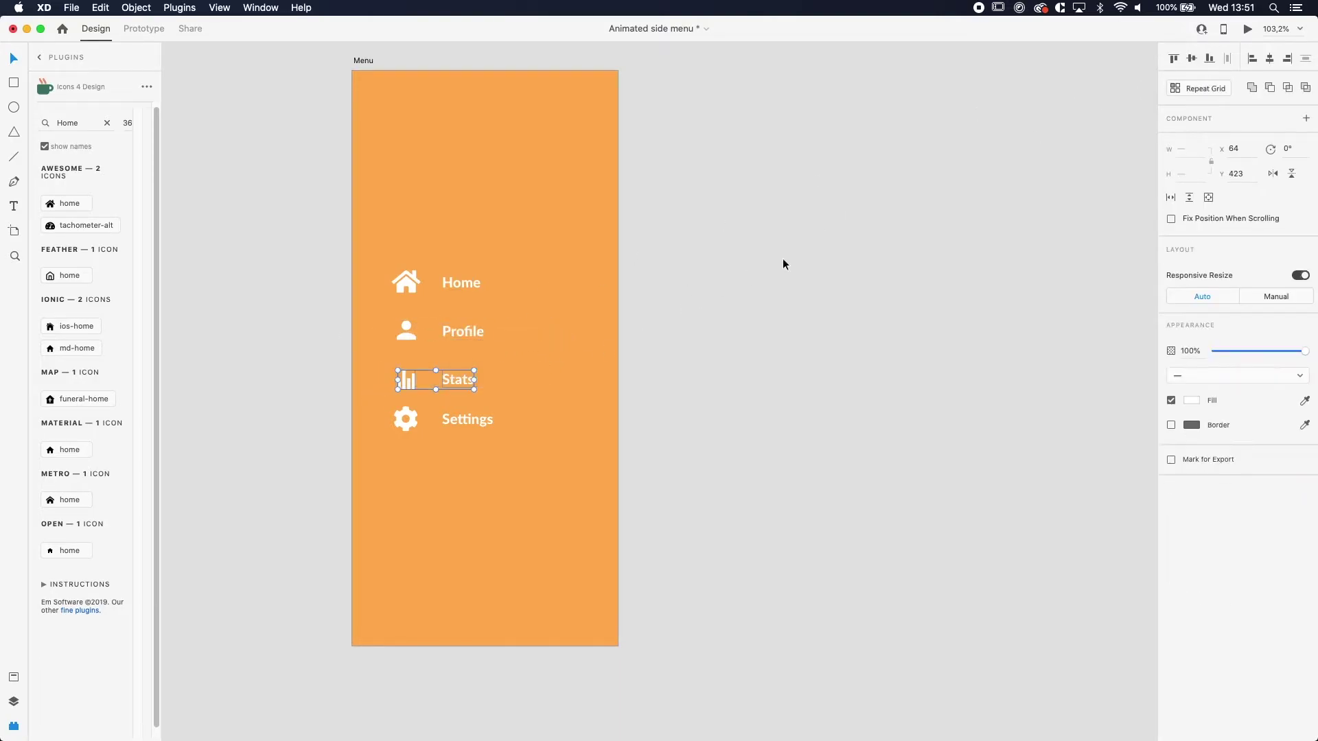
click(1190, 59)
click(696, 322)
drag(557, 431, 336, 408)
click(1191, 59)
click(542, 385)
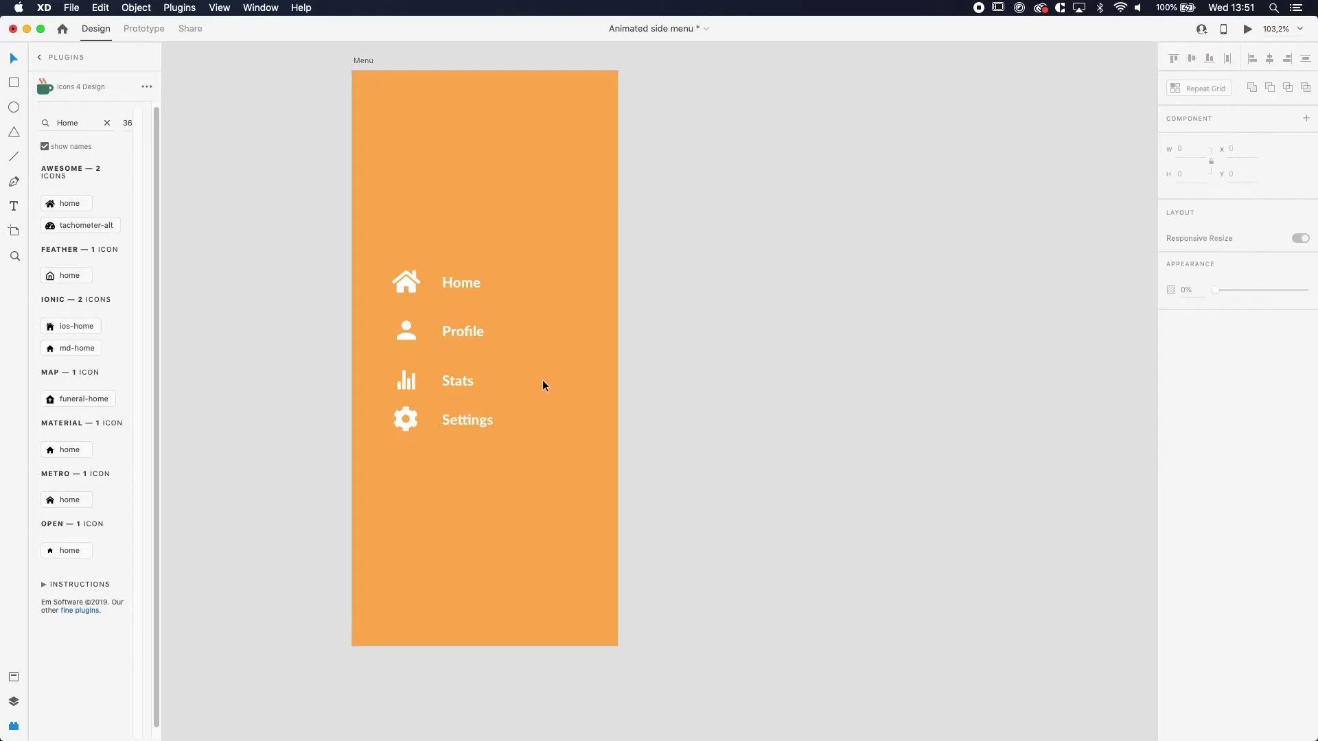
click(475, 420)
shift+click(457, 380)
- Shift the four labels slightly left toward their icons and lower the Settings entry
shift+click(459, 330)
shift+click(464, 282)
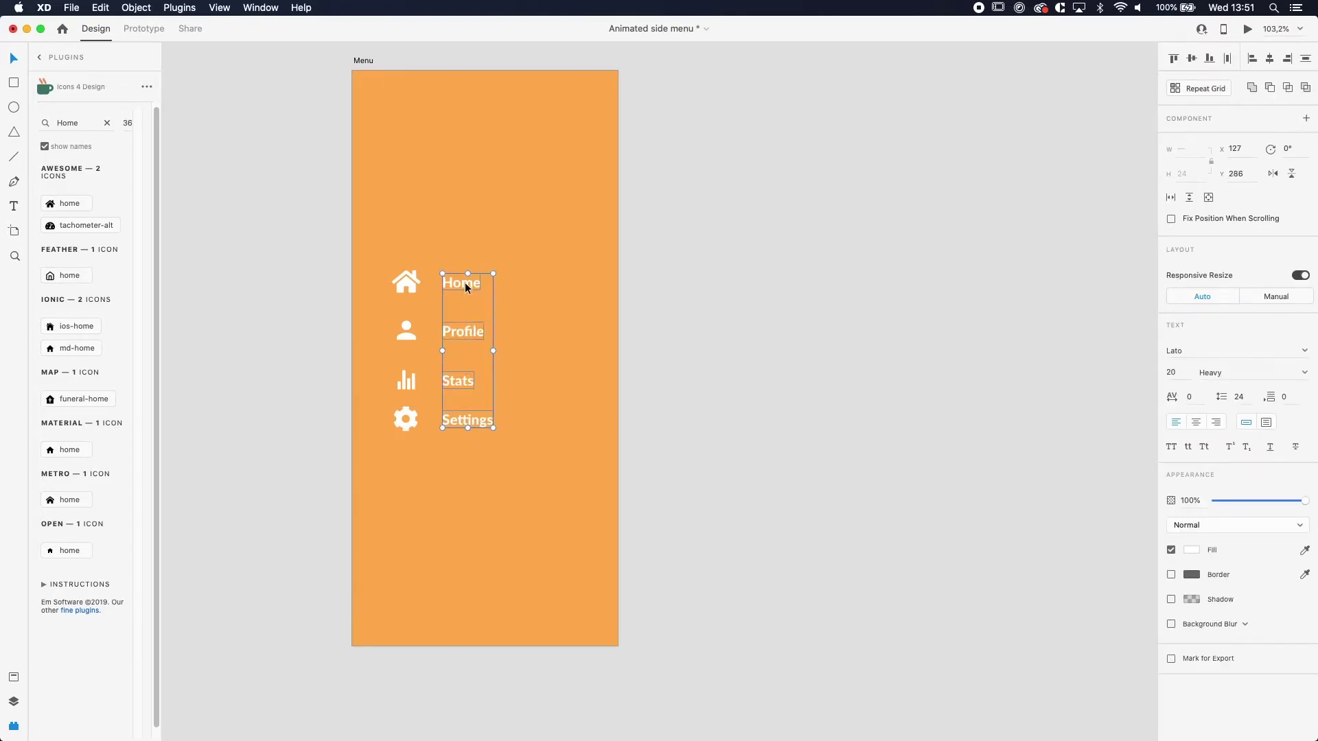
drag(463, 282, 456, 283)
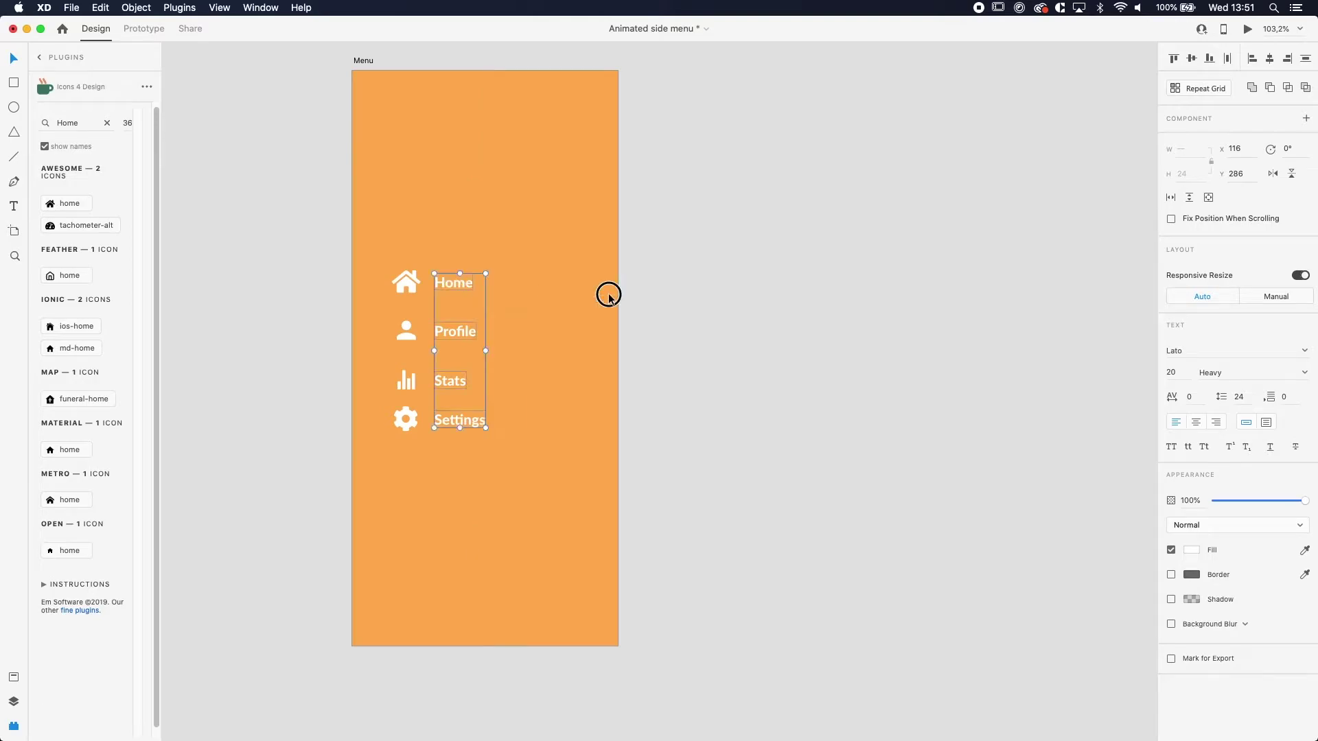
drag(521, 453, 408, 447)
click(497, 526)
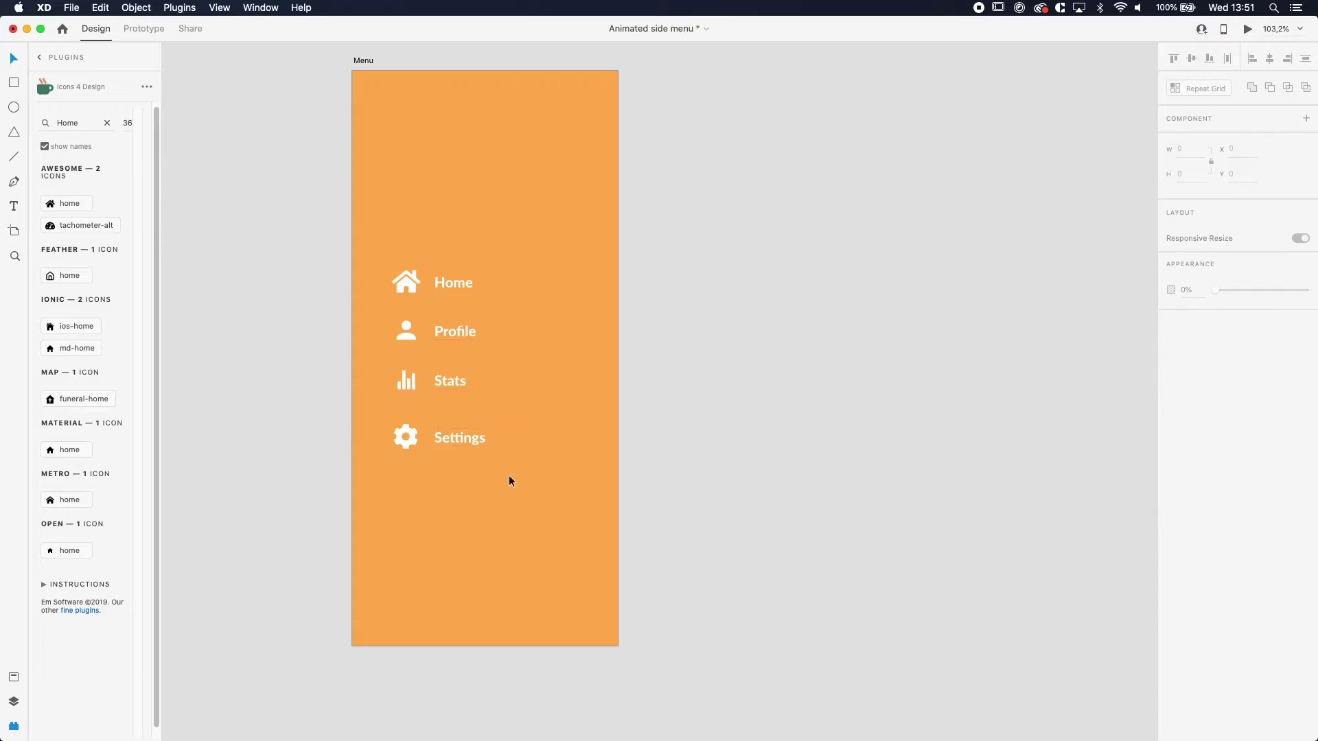
- Group each menu icon with its label using Cmd+G
drag(504, 465, 392, 421)
key(super+g)
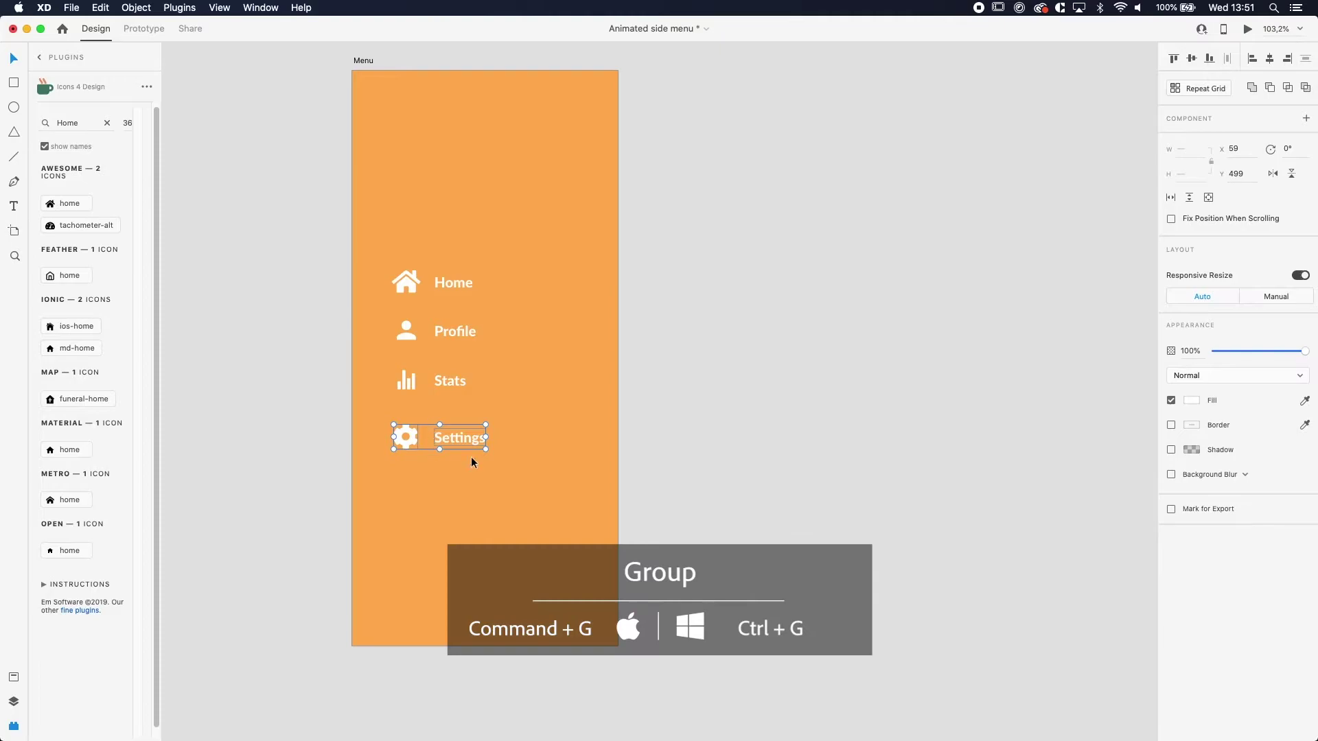
drag(534, 472, 377, 433)
key(cmd+g)
drag(529, 393, 411, 369)
drag(524, 332, 379, 320)
click(546, 307)
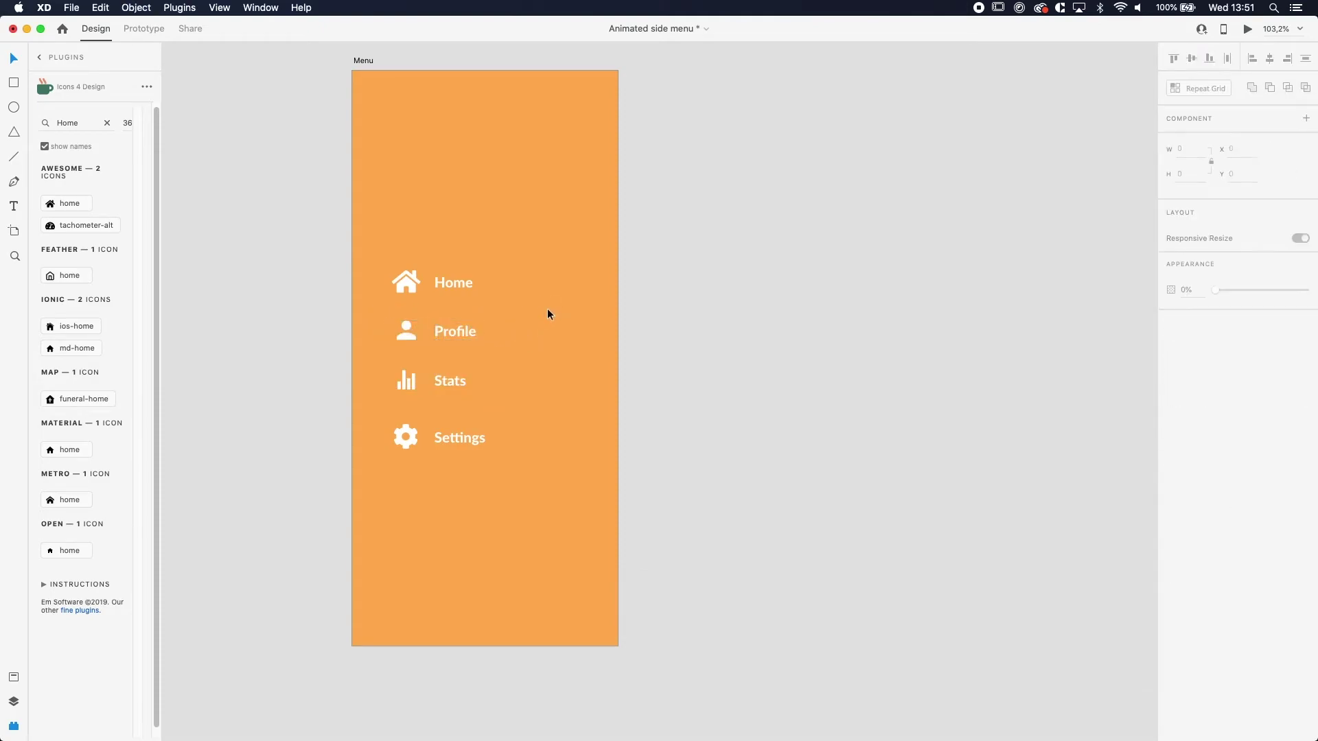
drag(547, 310, 385, 255)
key(cmd+g)
click(556, 424)
- Distribute the four menu items evenly in vertical spacing
drag(525, 489, 388, 249)
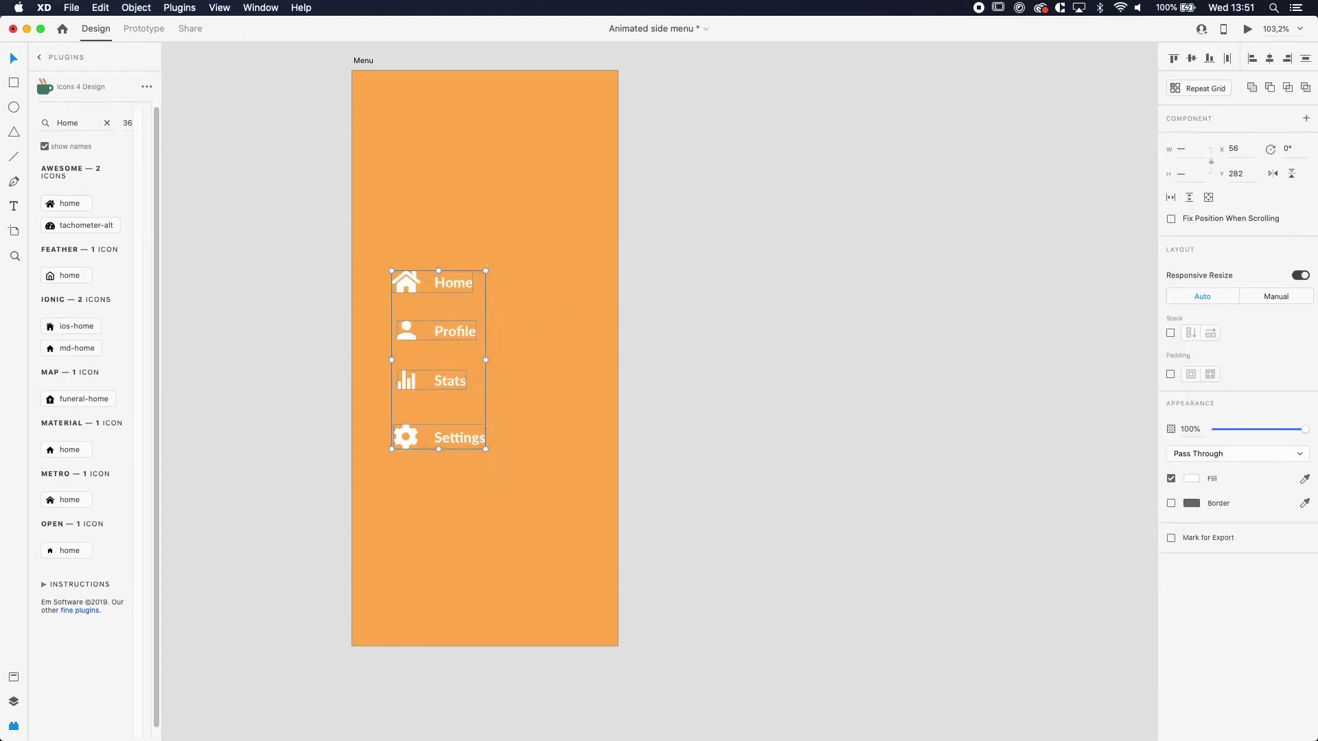
click(1304, 59)
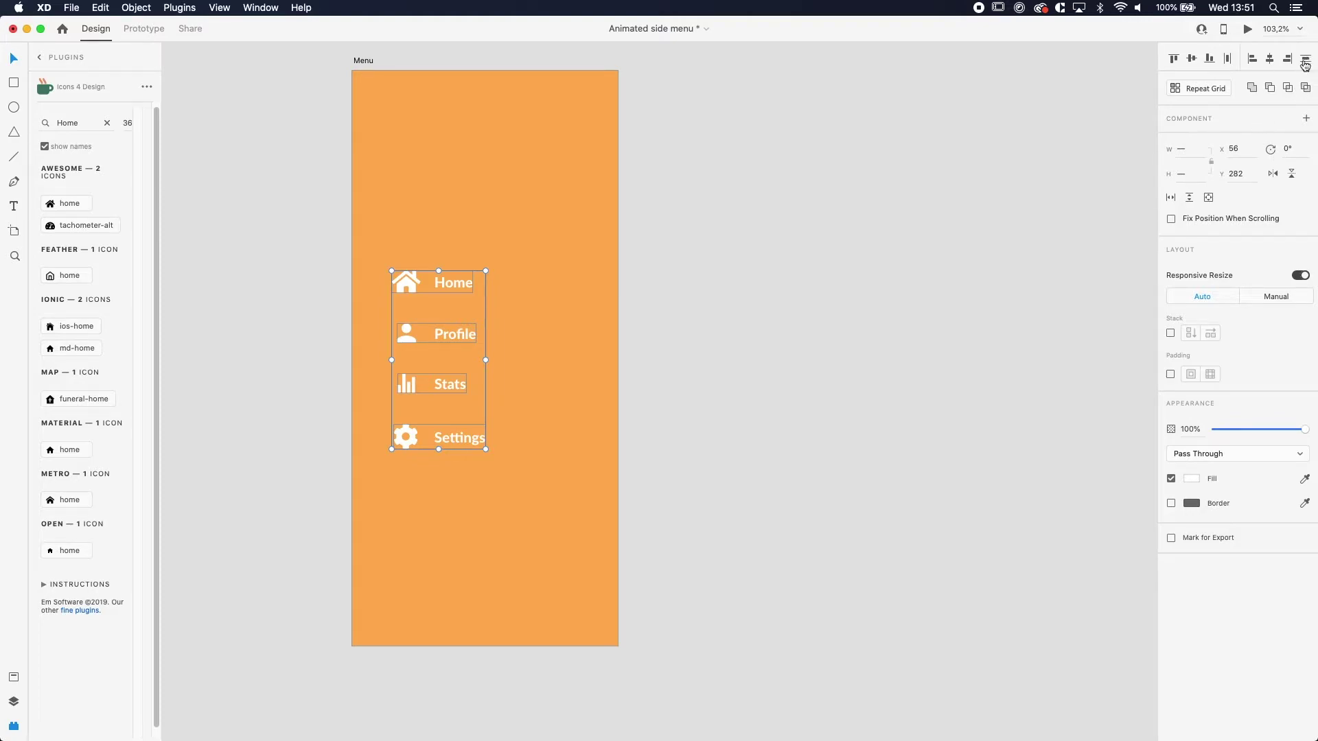
click(629, 283)
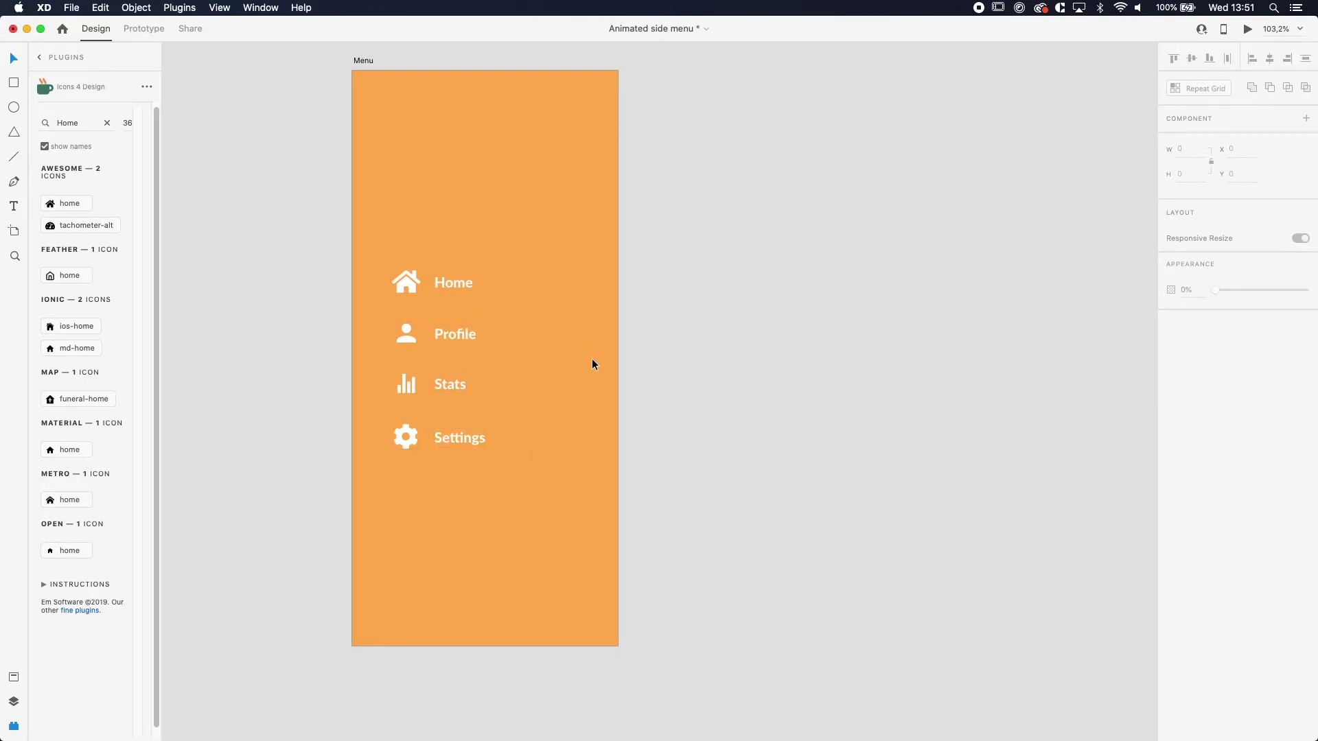
- Add a second iPhone X-sized artboard beside Menu
click(363, 62)
click(357, 40)
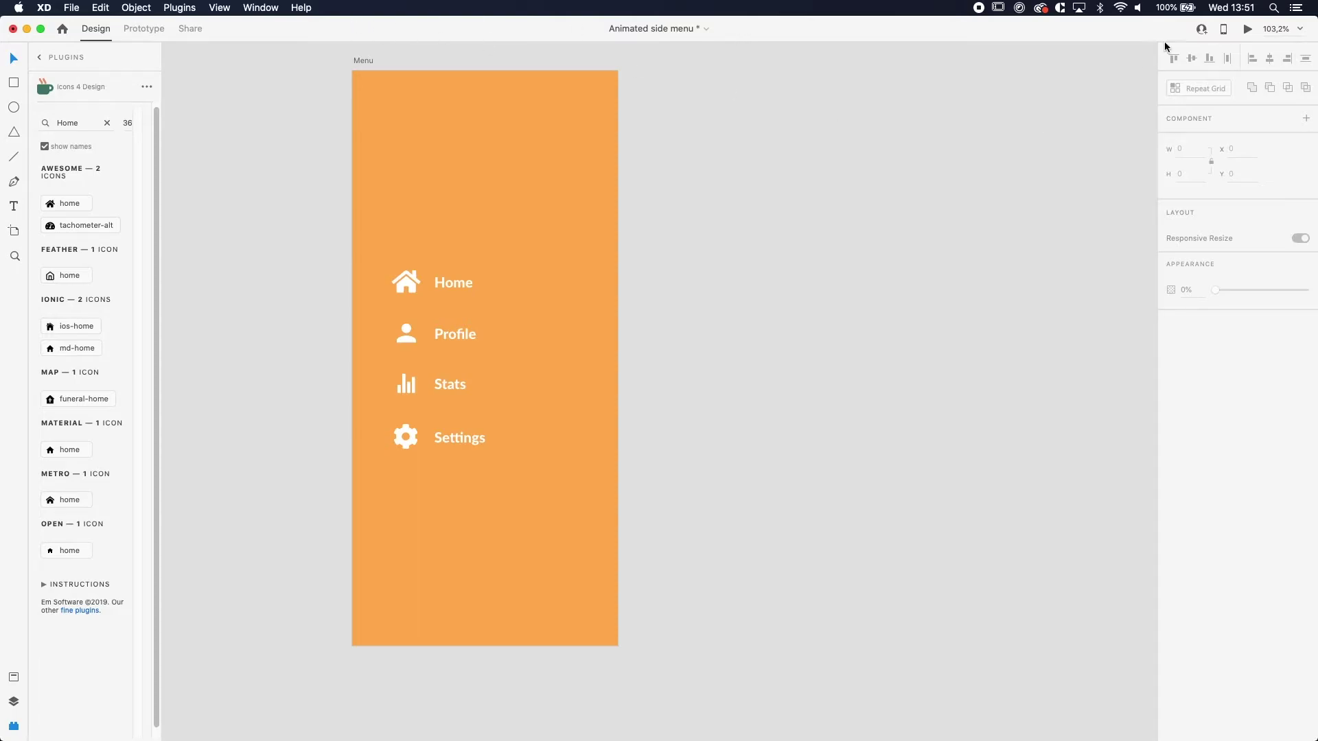
key(a)
click(1180, 163)
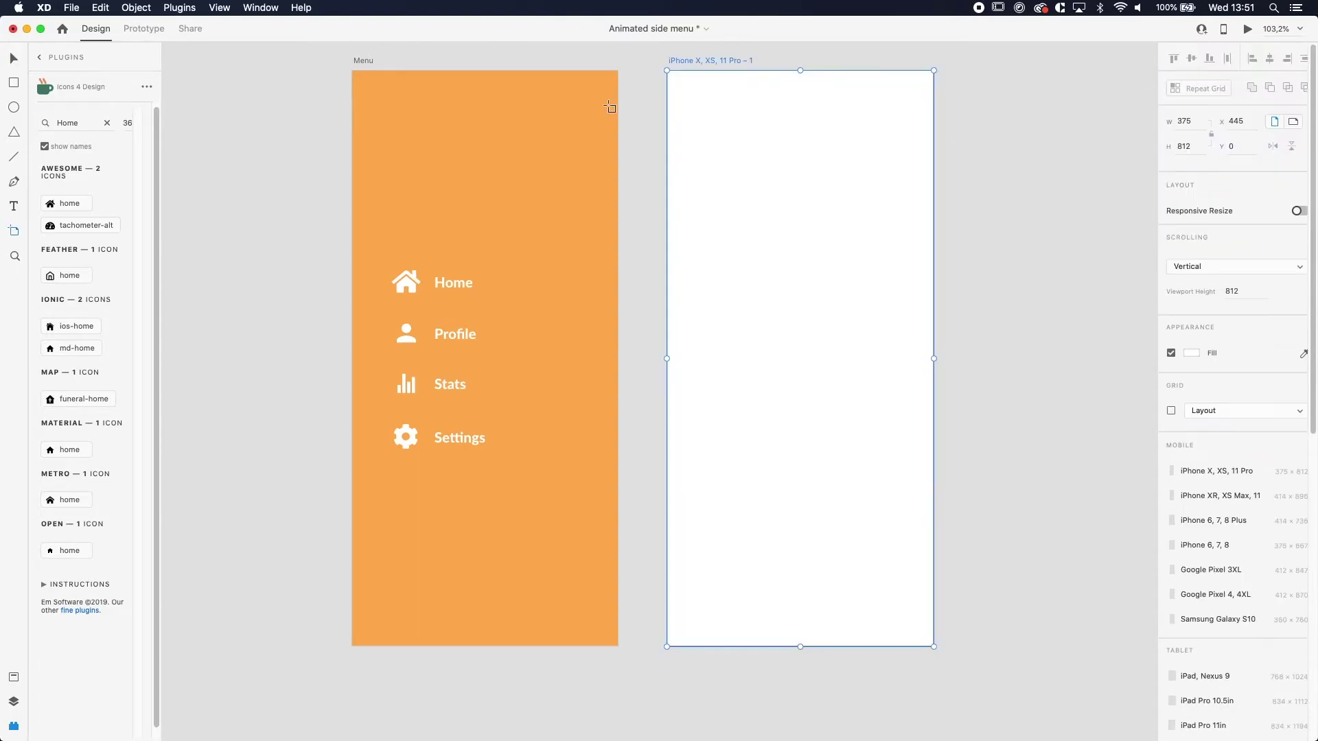
click(14, 57)
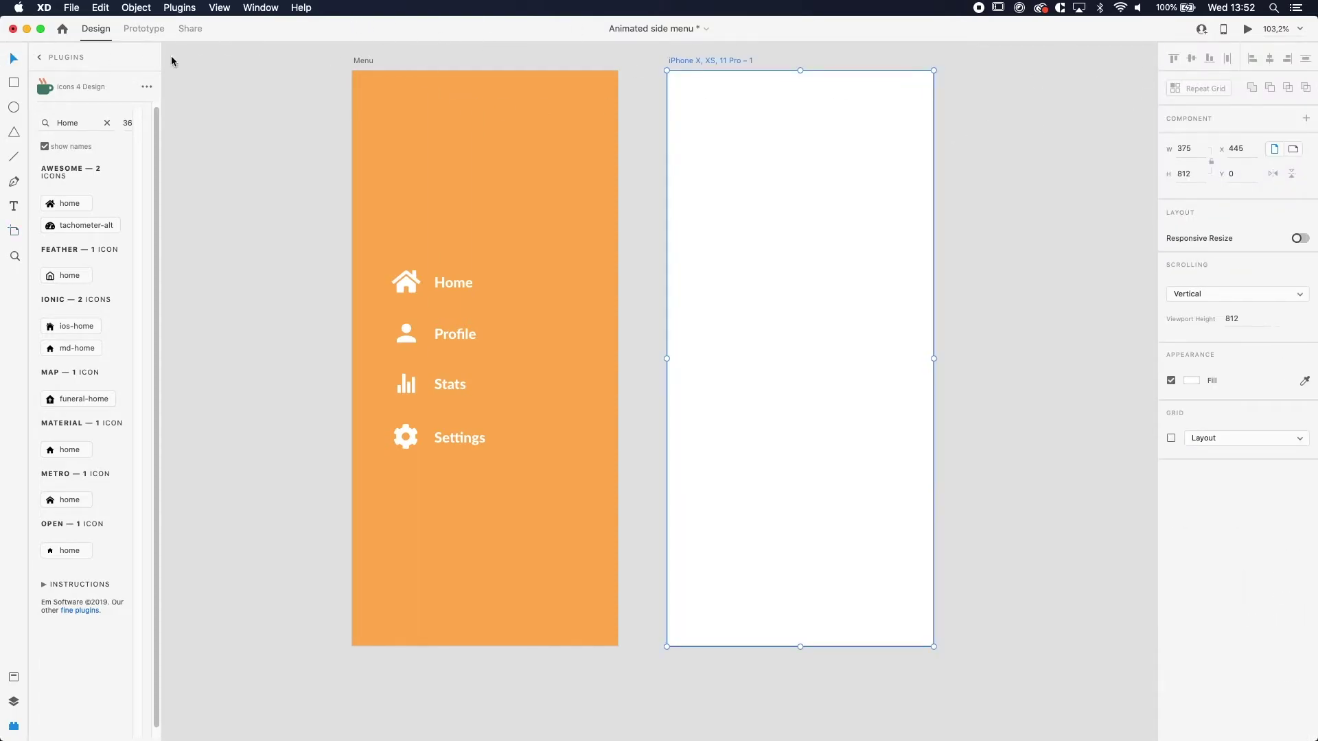
- Rename the new artboard to Home
double_click(739, 60)
text(Home)
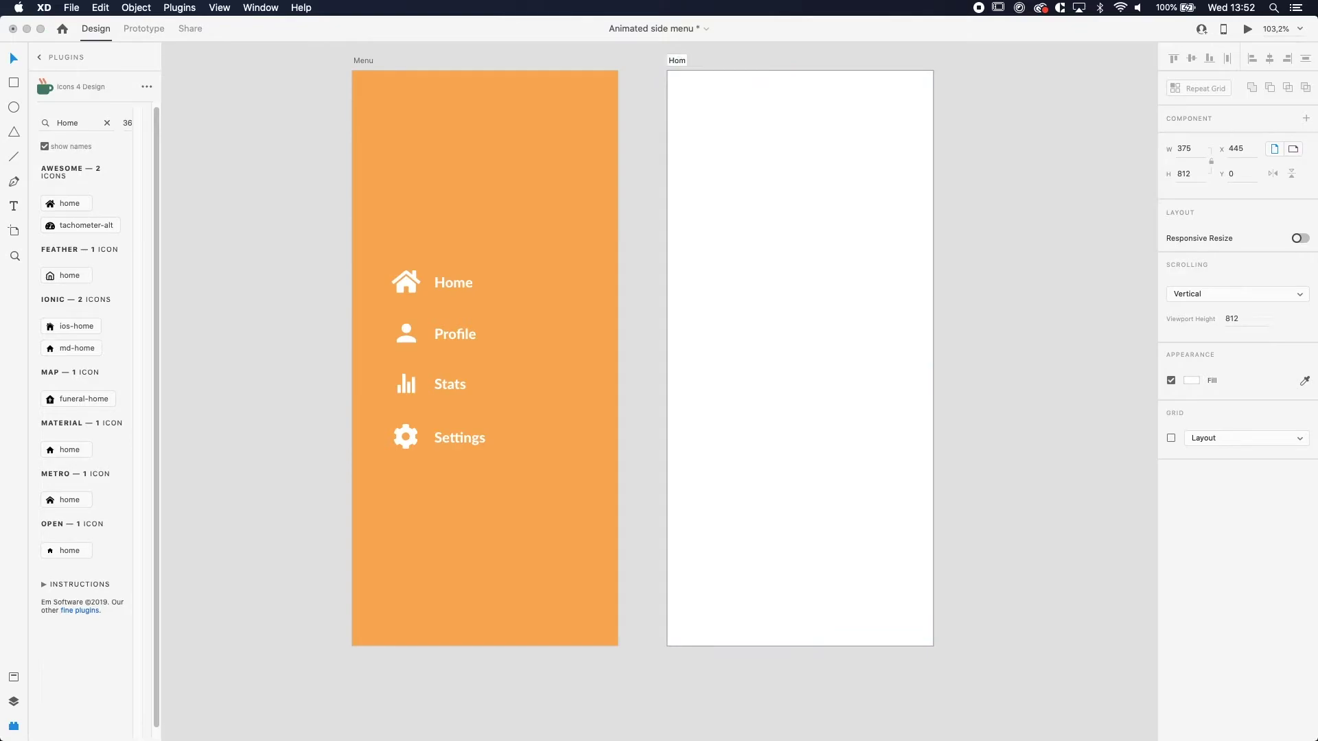
key(Return)
click(646, 119)
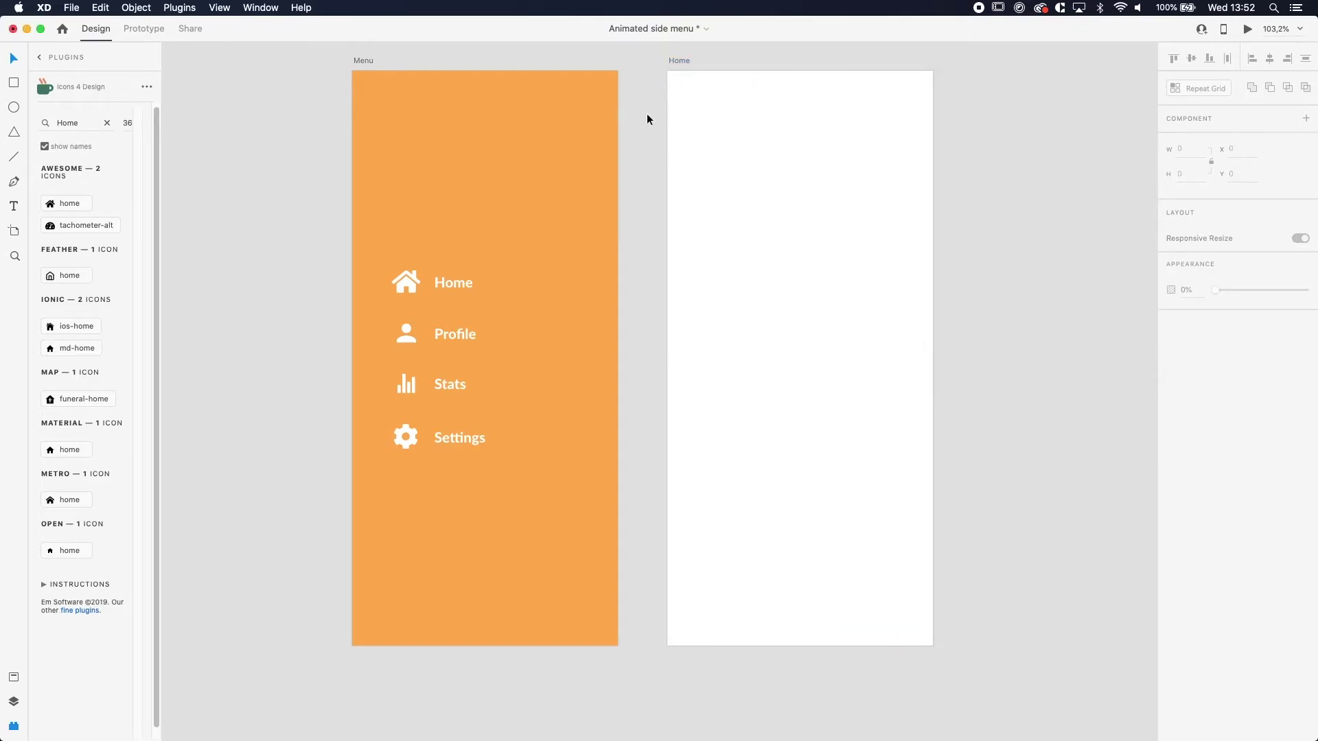
- Draw a small square at Home's top-left and add a black (000000) title beside it
key(r)
drag(687, 109, 742, 144)
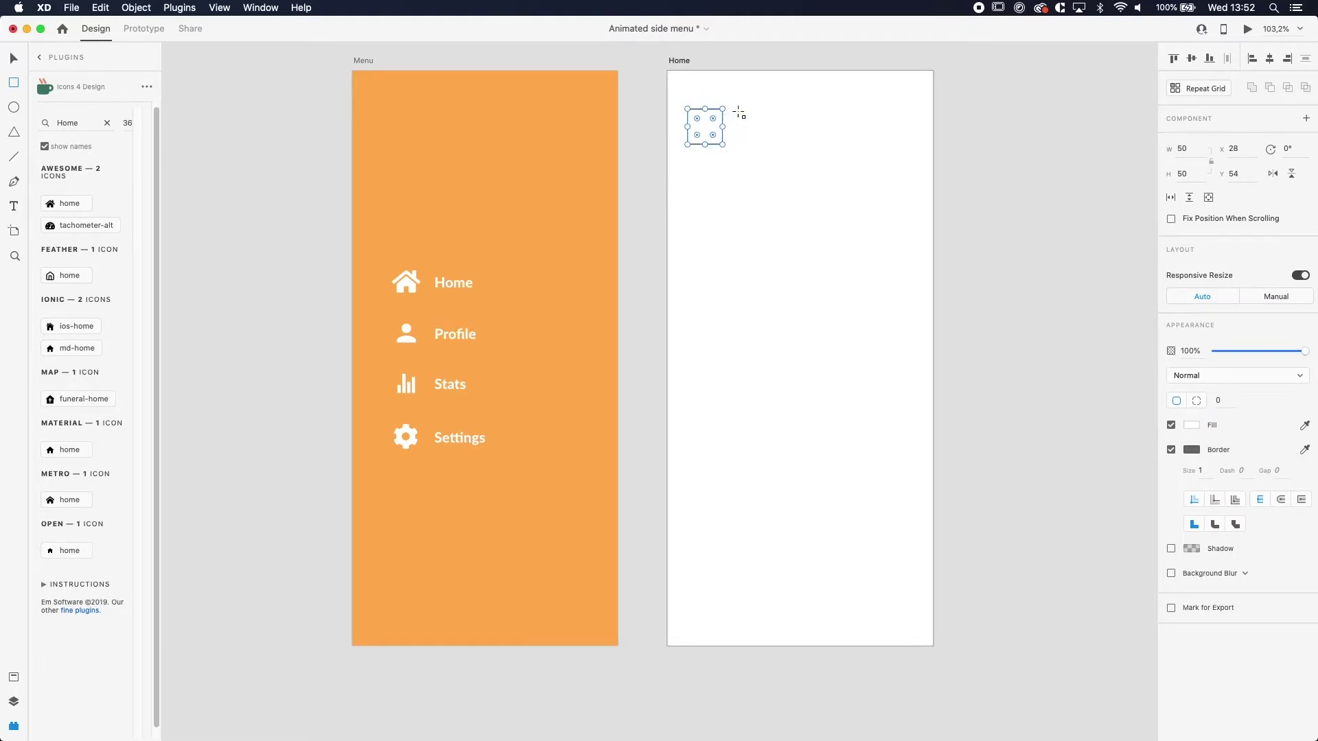
click(760, 125)
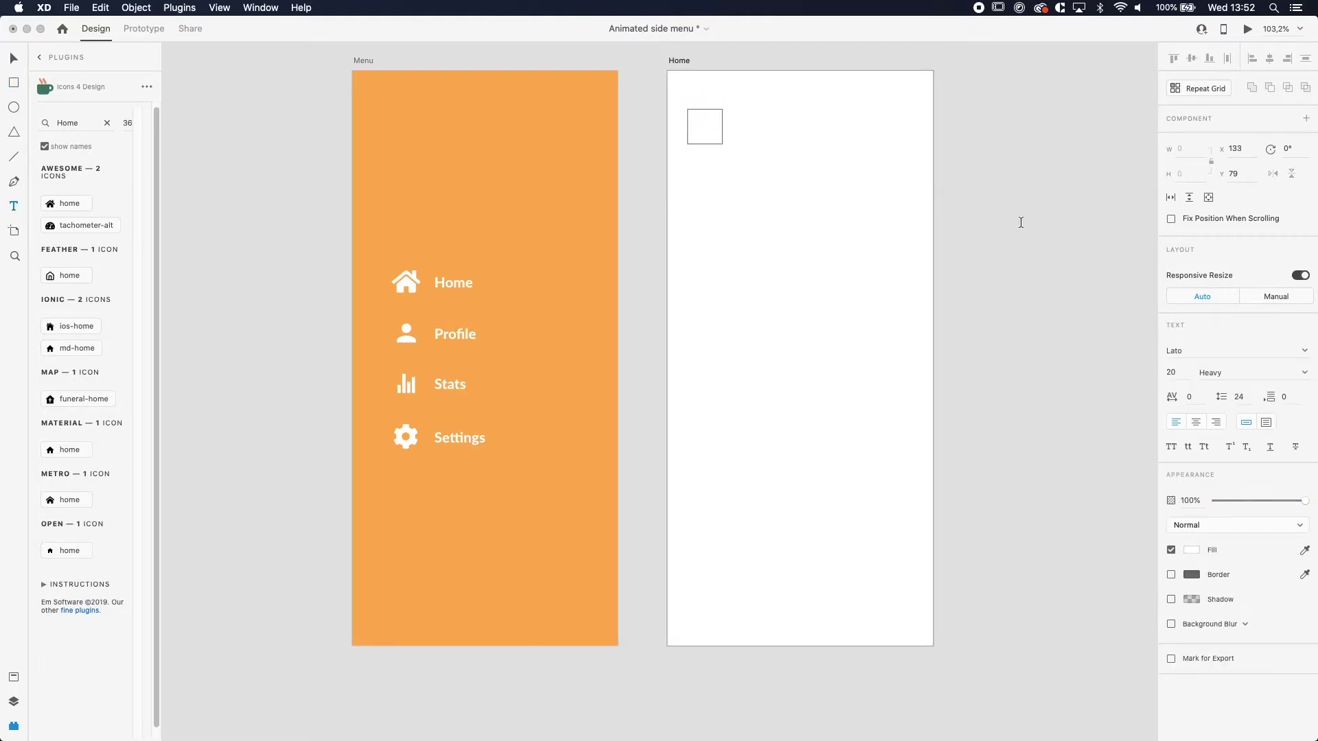
click(1192, 550)
drag(1082, 537, 988, 630)
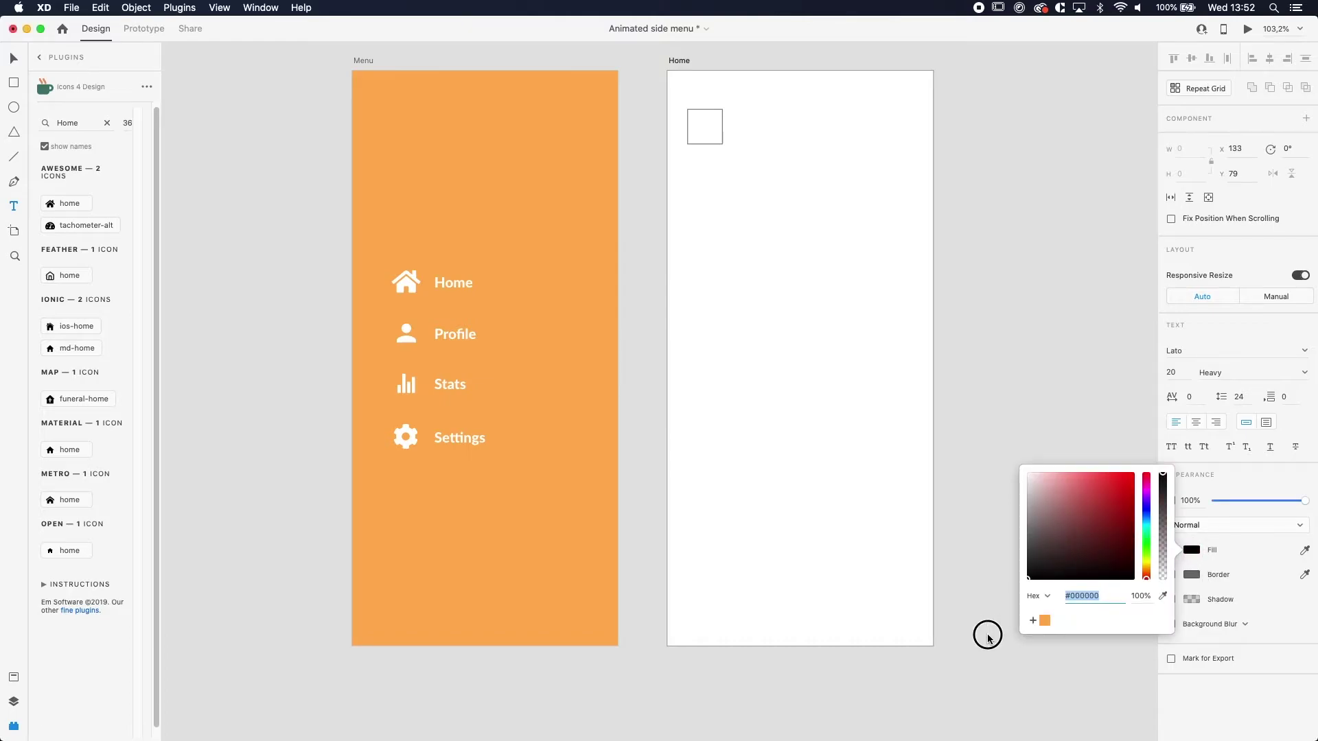
click(776, 123)
click(760, 130)
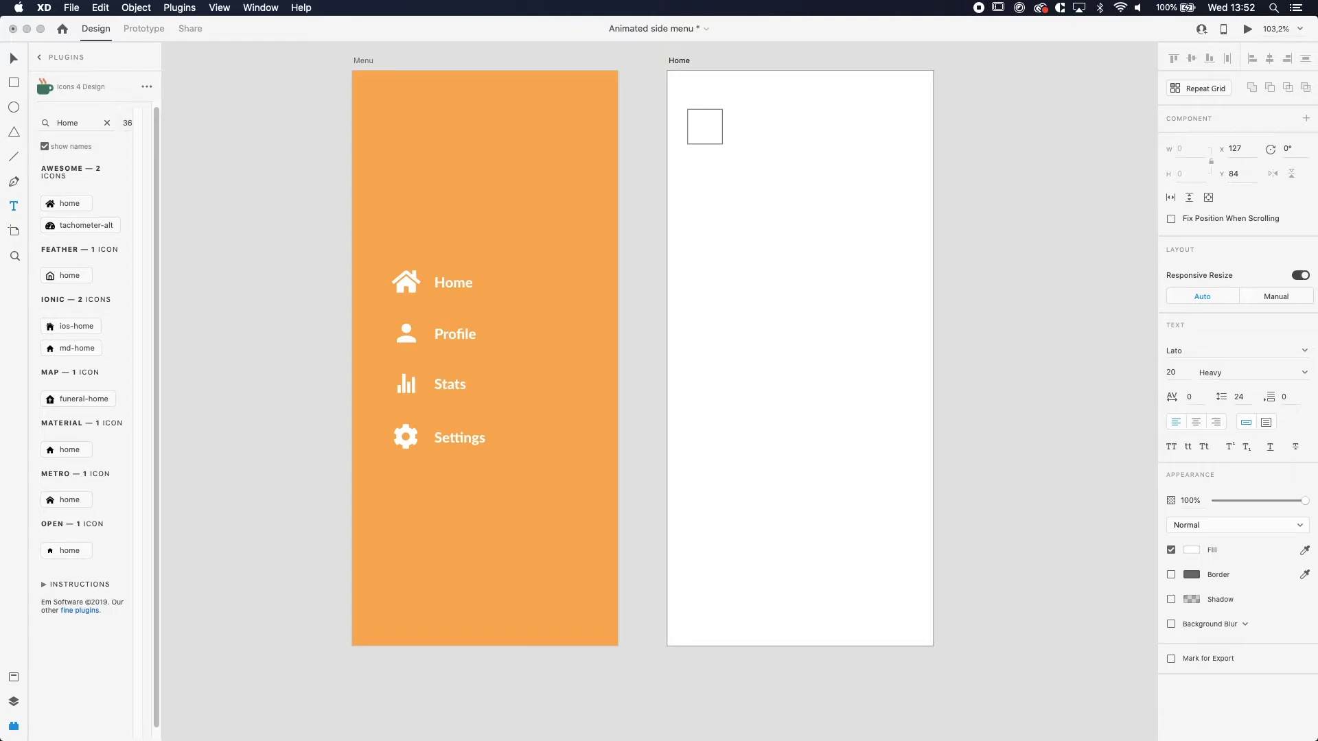
text(StatsforYopu)
key(super+a)
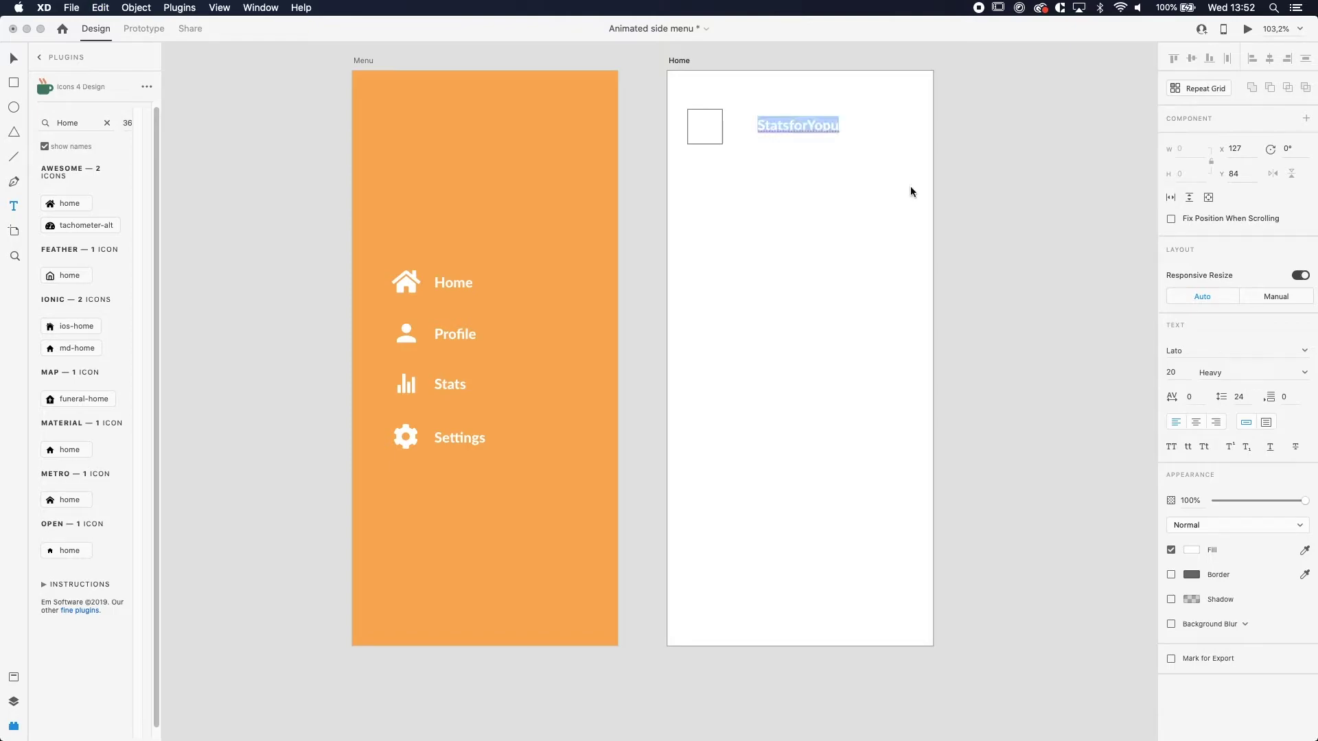
click(1192, 550)
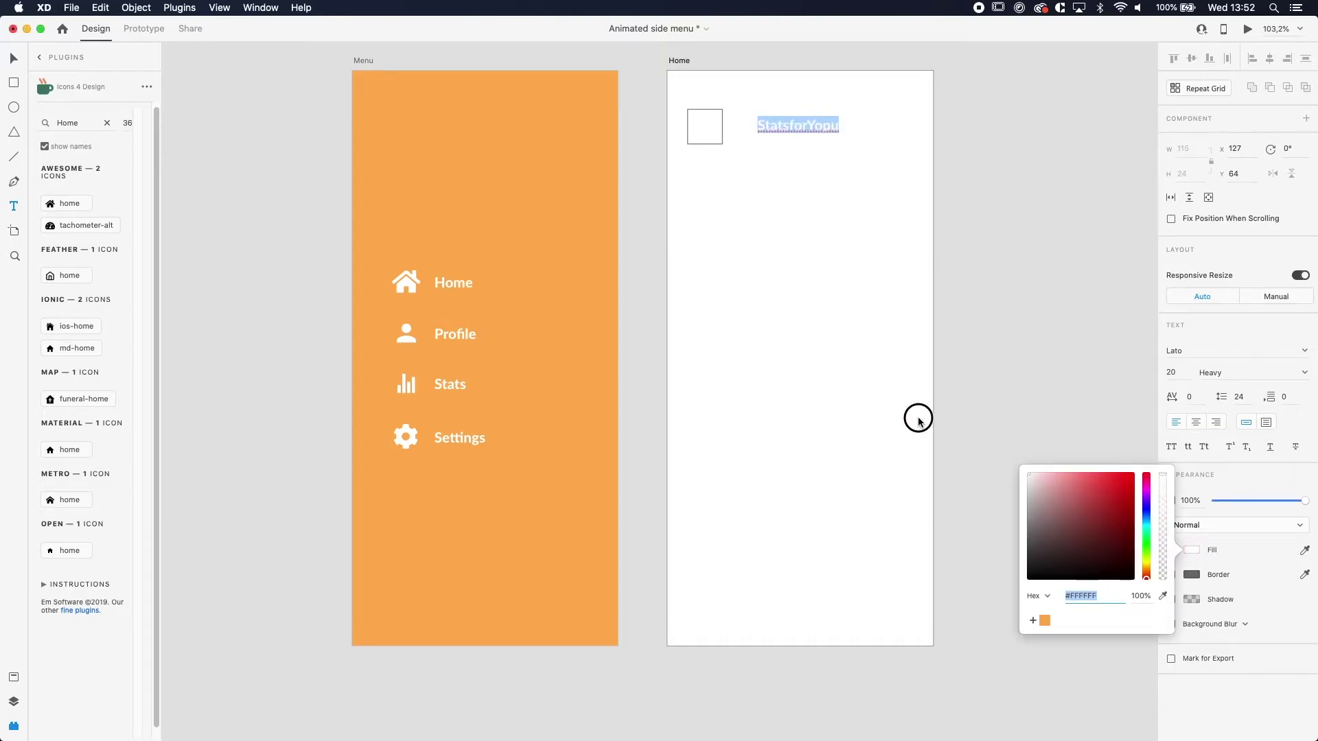
text(000000)
key(Return)
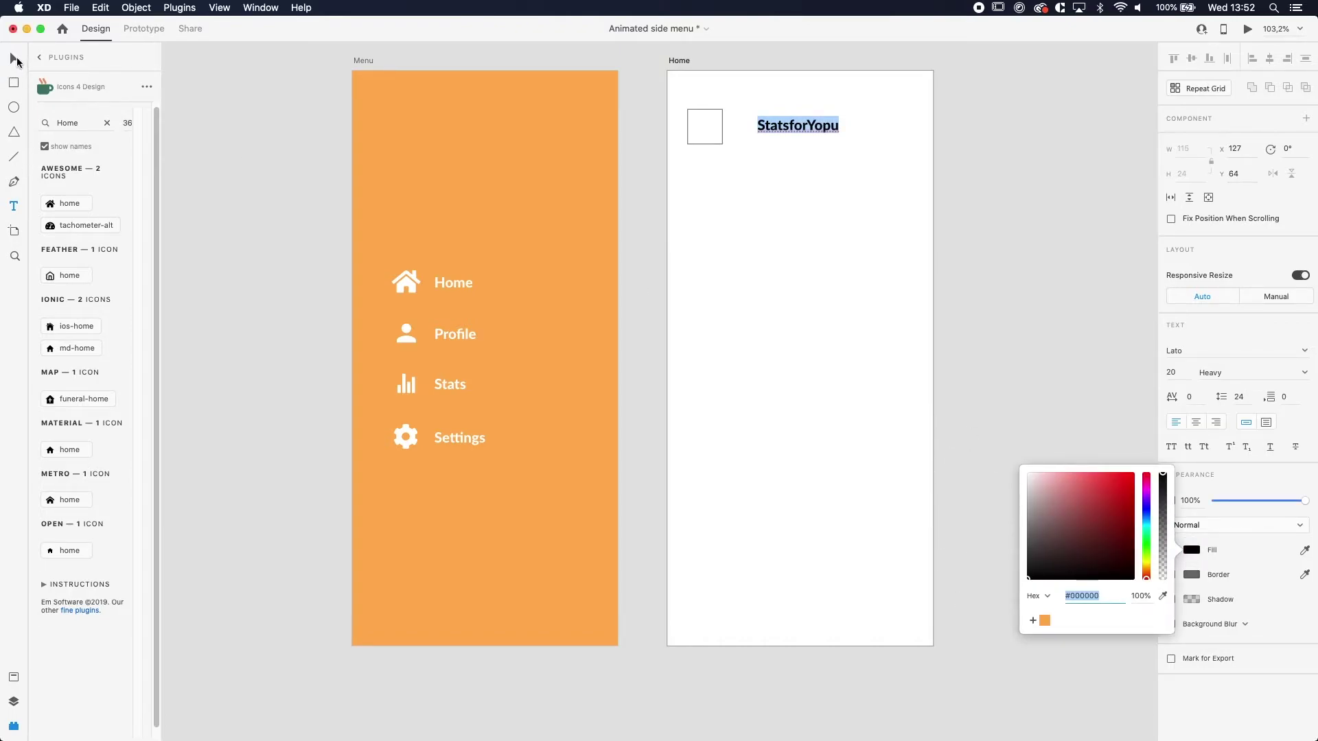
click(691, 285)
- Correct the title to 'StatsforYou' by deleting the stray p, and nudge it slightly right
double_click(825, 130)
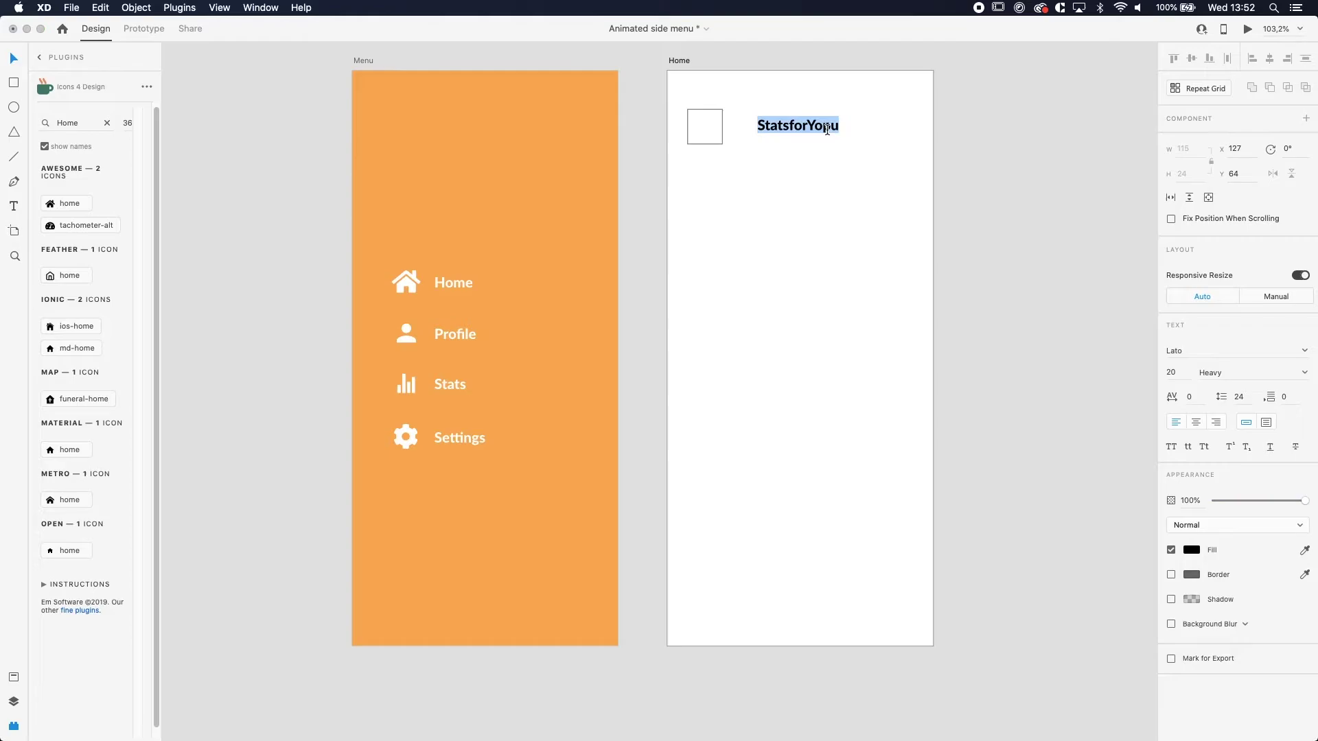
click(828, 128)
key(BackSpace)
click(840, 181)
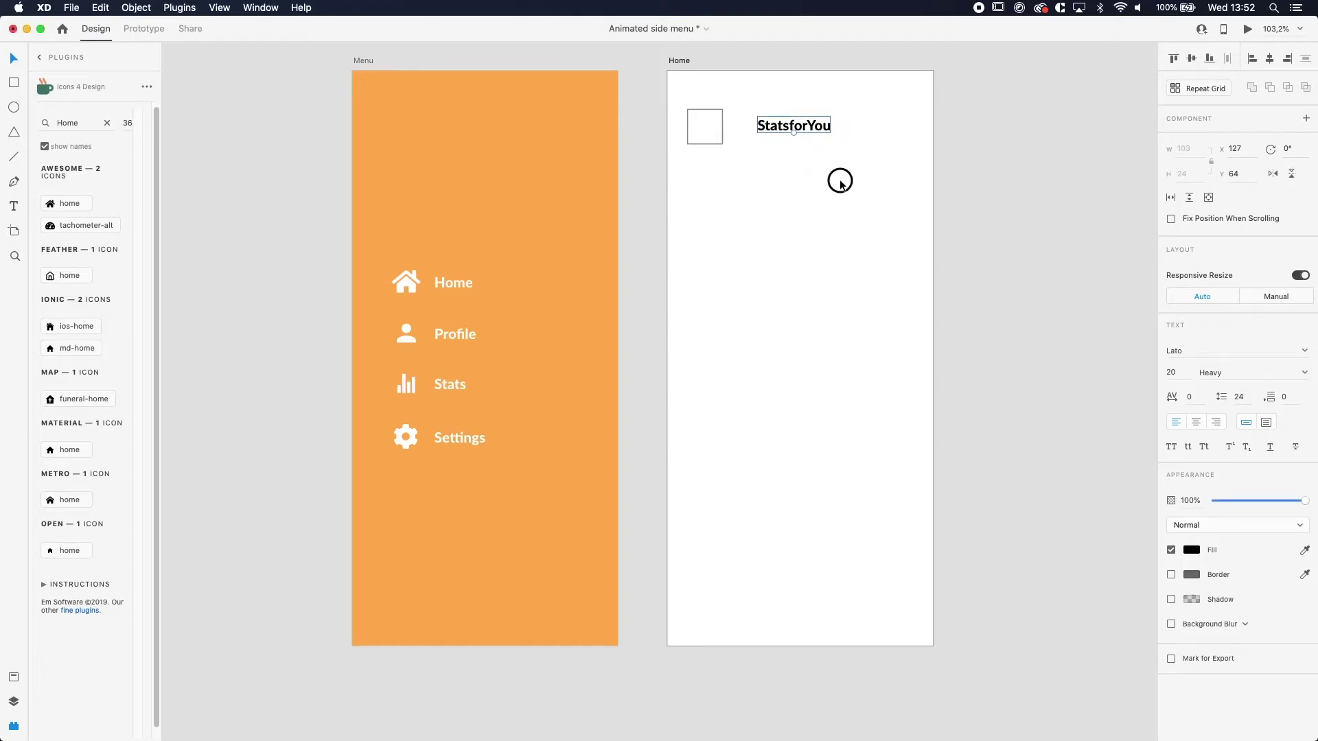
drag(800, 129, 824, 129)
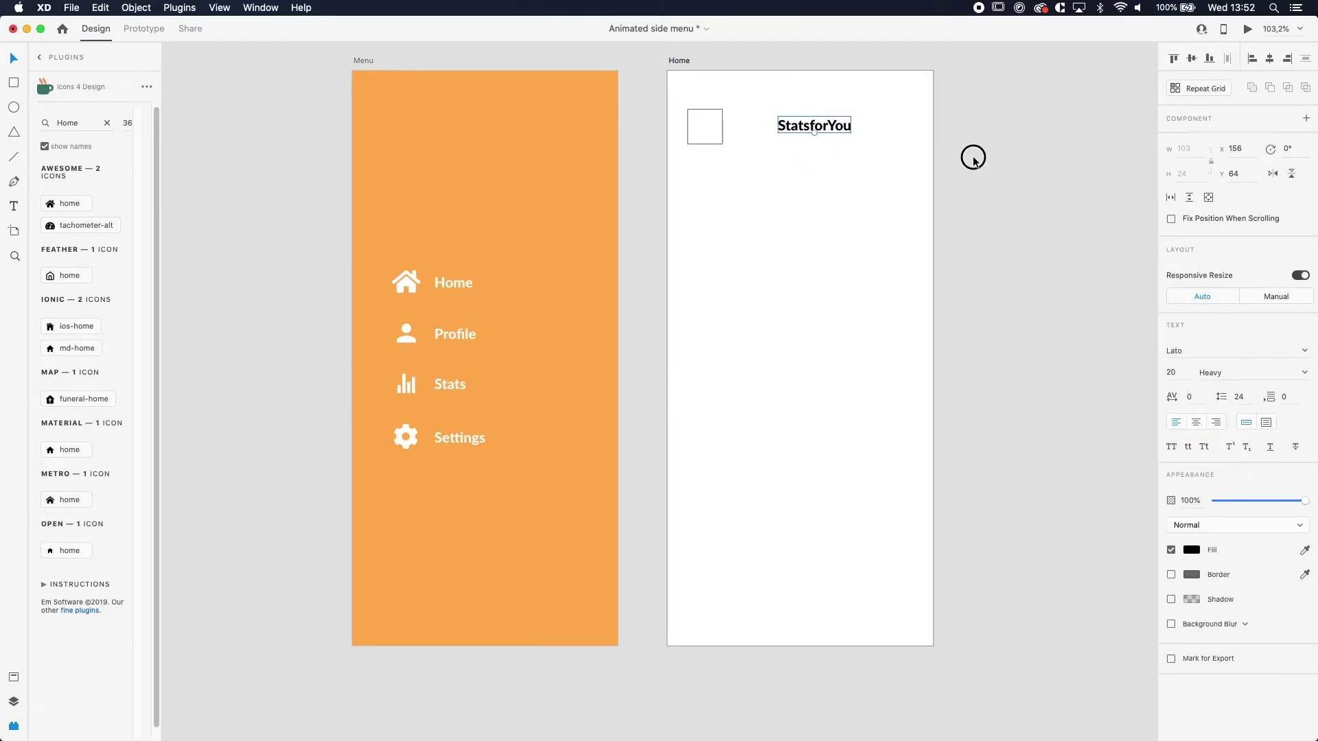
click(858, 227)
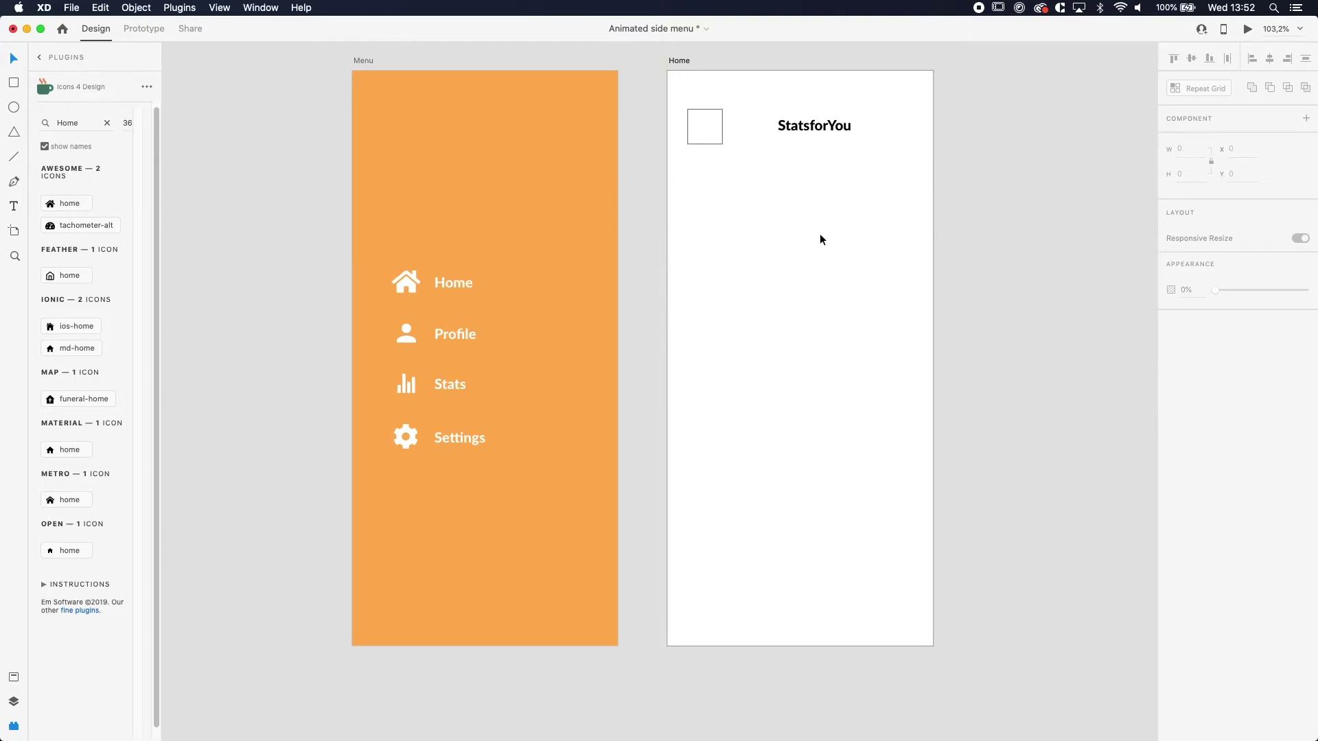
- Draw a wide light grey content block below the header
key(r)
mouse_move(688, 172)
mouse_down()
mouse_move(851, 240)
mouse_move(906, 287)
mouse_up()
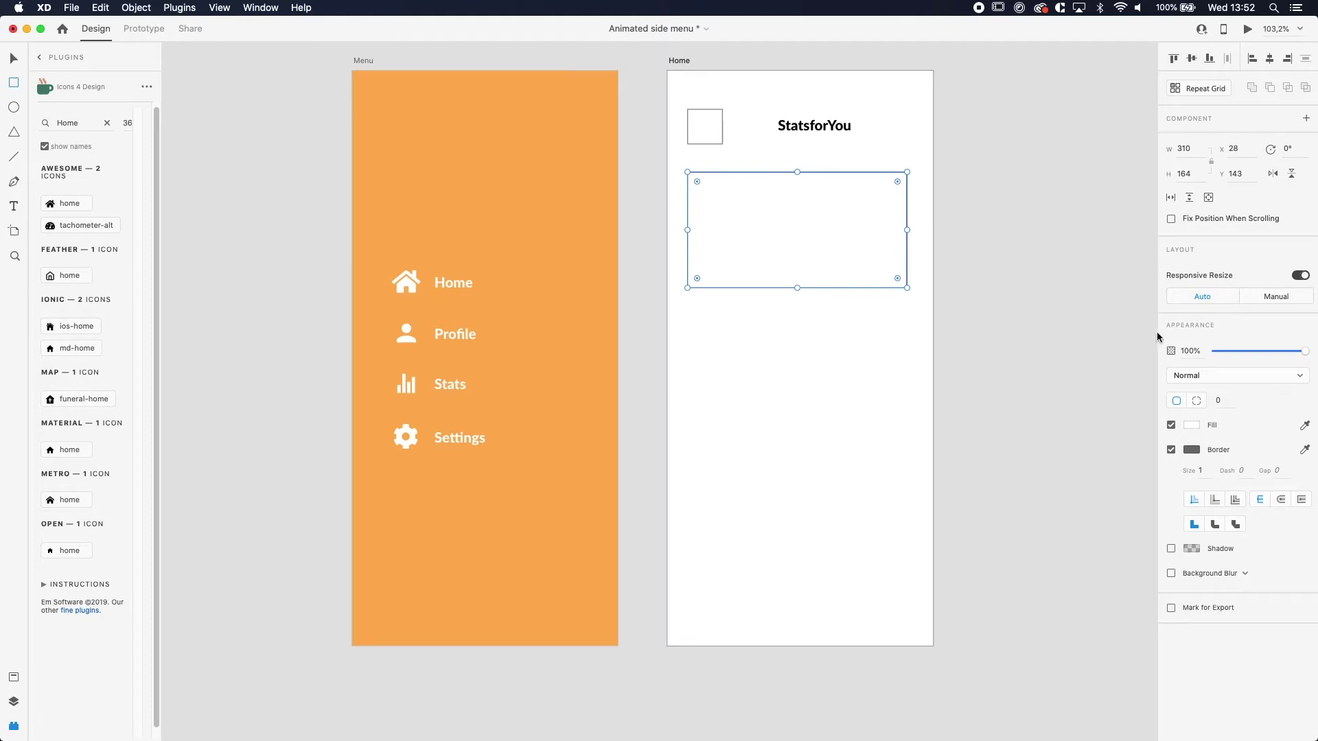
click(1185, 425)
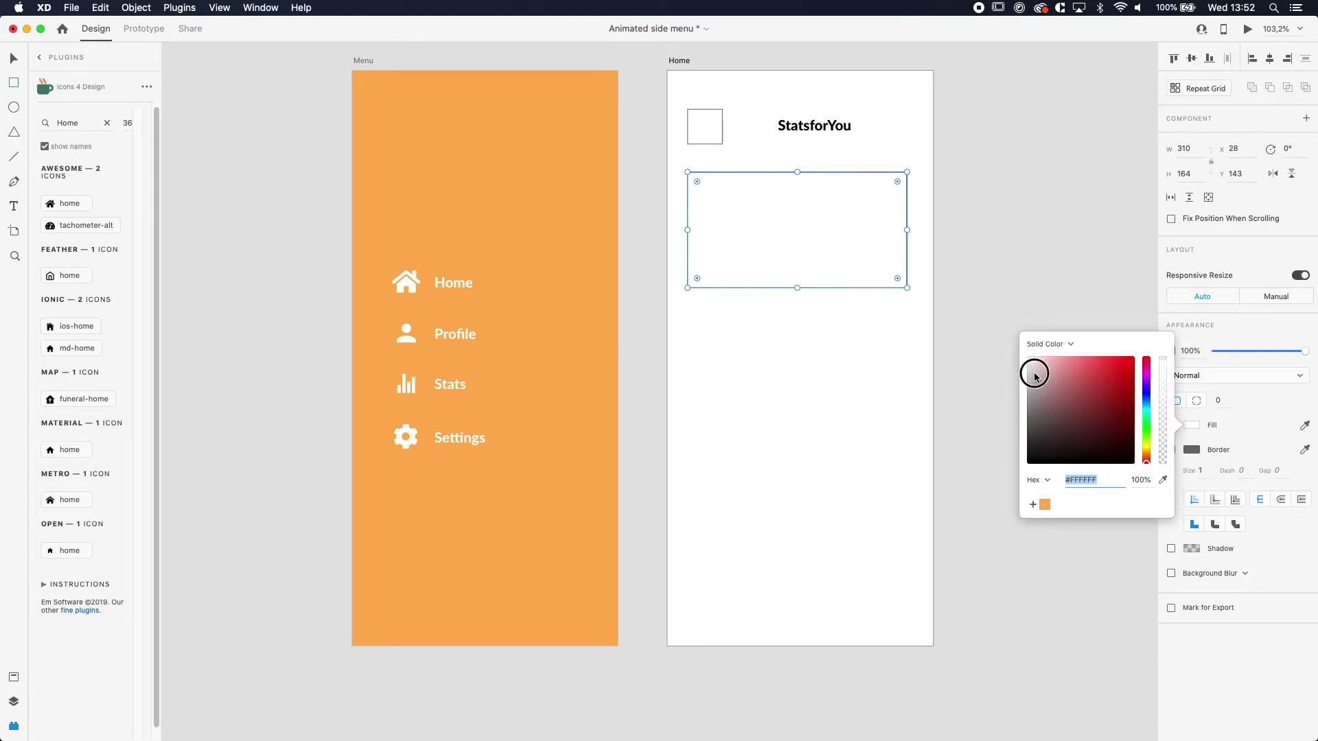
drag(1030, 371, 1014, 376)
click(15, 59)
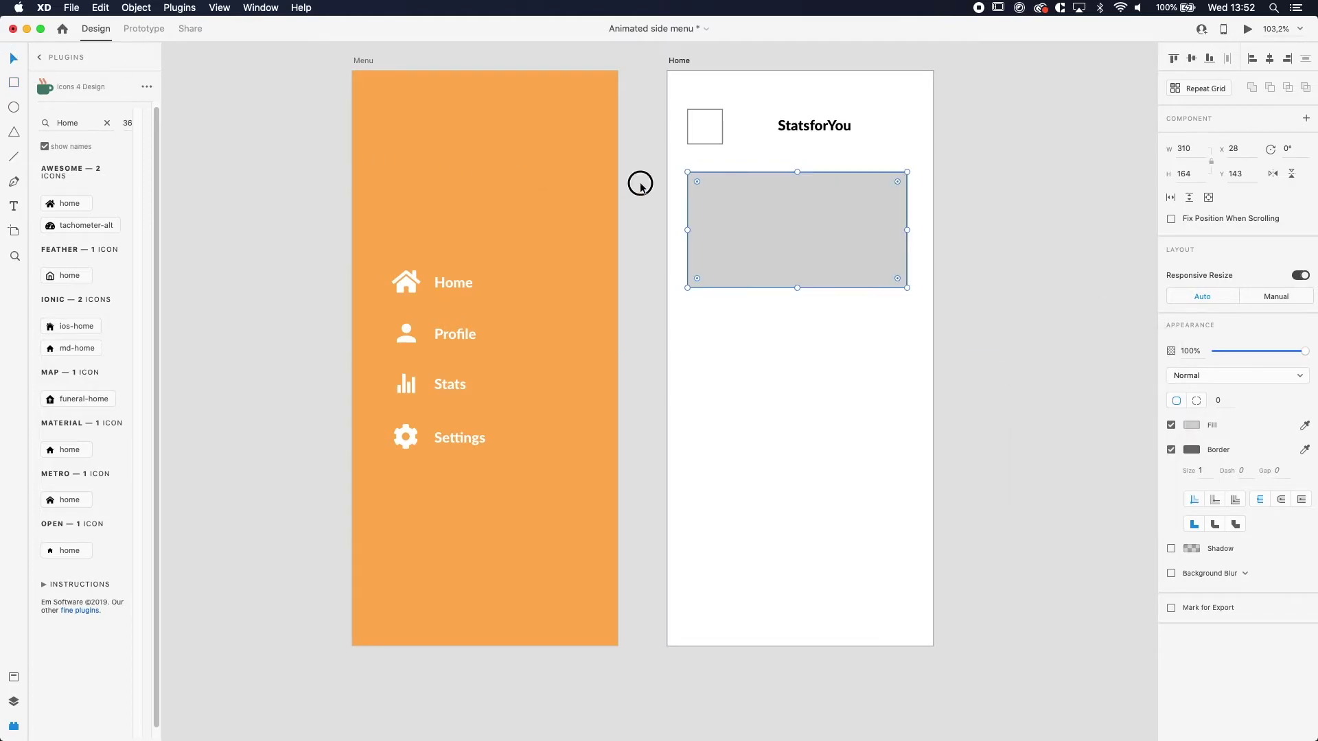
right_click(780, 227)
click(769, 316)
- Duplicate the grey block into two tall side-by-side blocks and a wide block at the bottom
drag(751, 270, 750, 391)
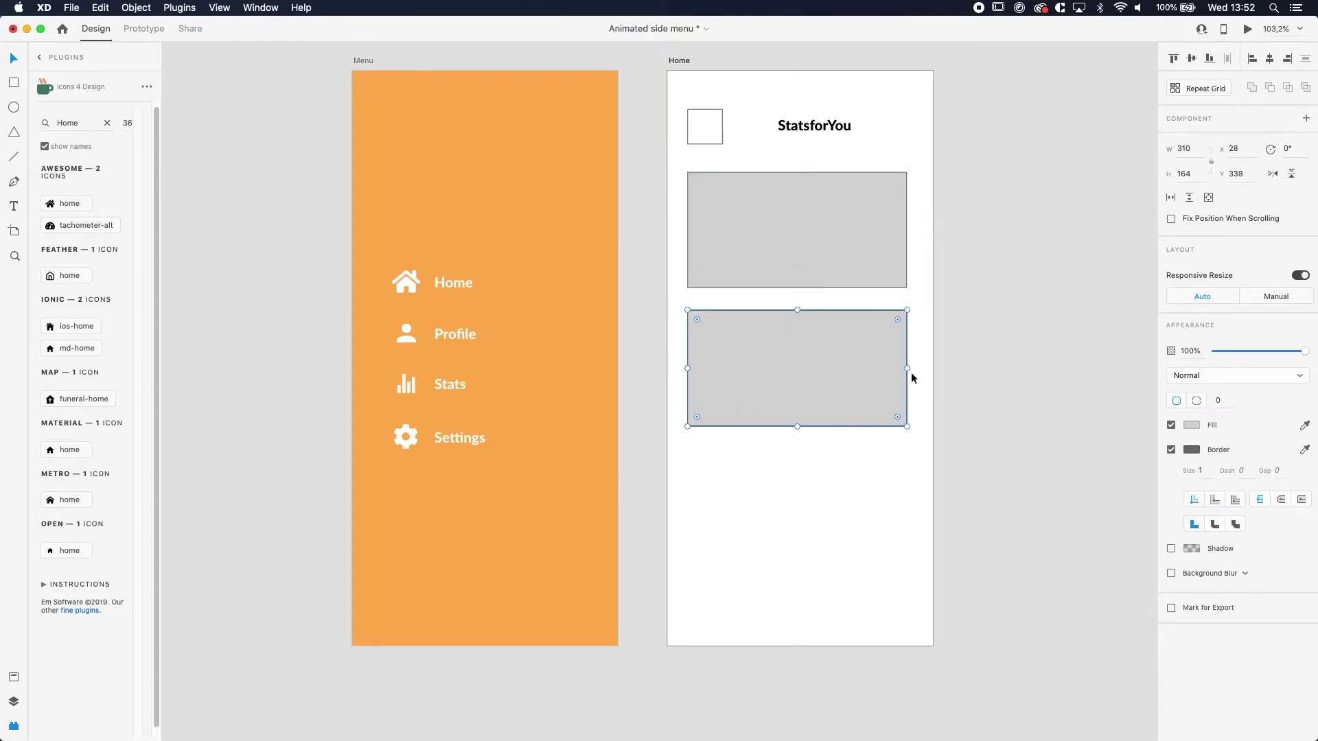
mouse_move(874, 368)
mouse_down()
mouse_move(771, 350)
mouse_move(875, 371)
mouse_move(858, 373)
mouse_up()
key(Escape)
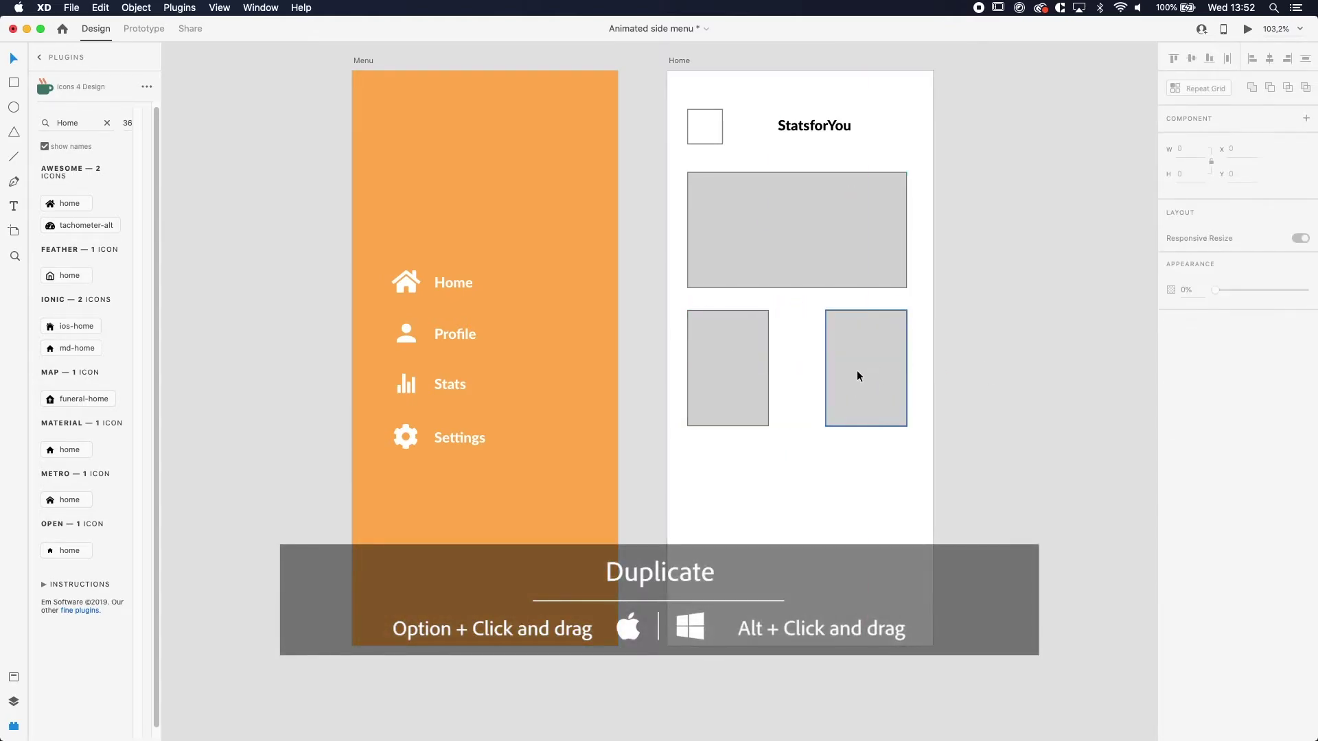
drag(814, 240, 821, 565)
click(755, 412)
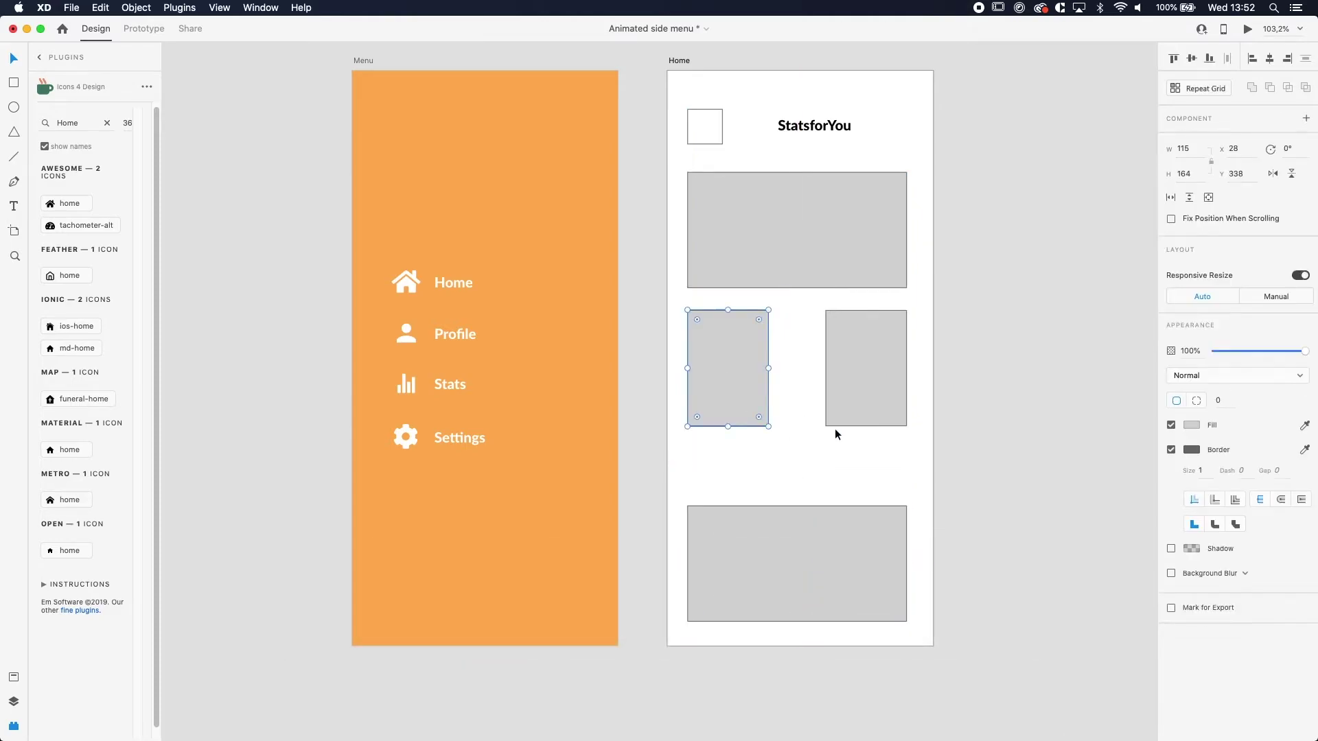
shift+click(836, 420)
click(794, 434)
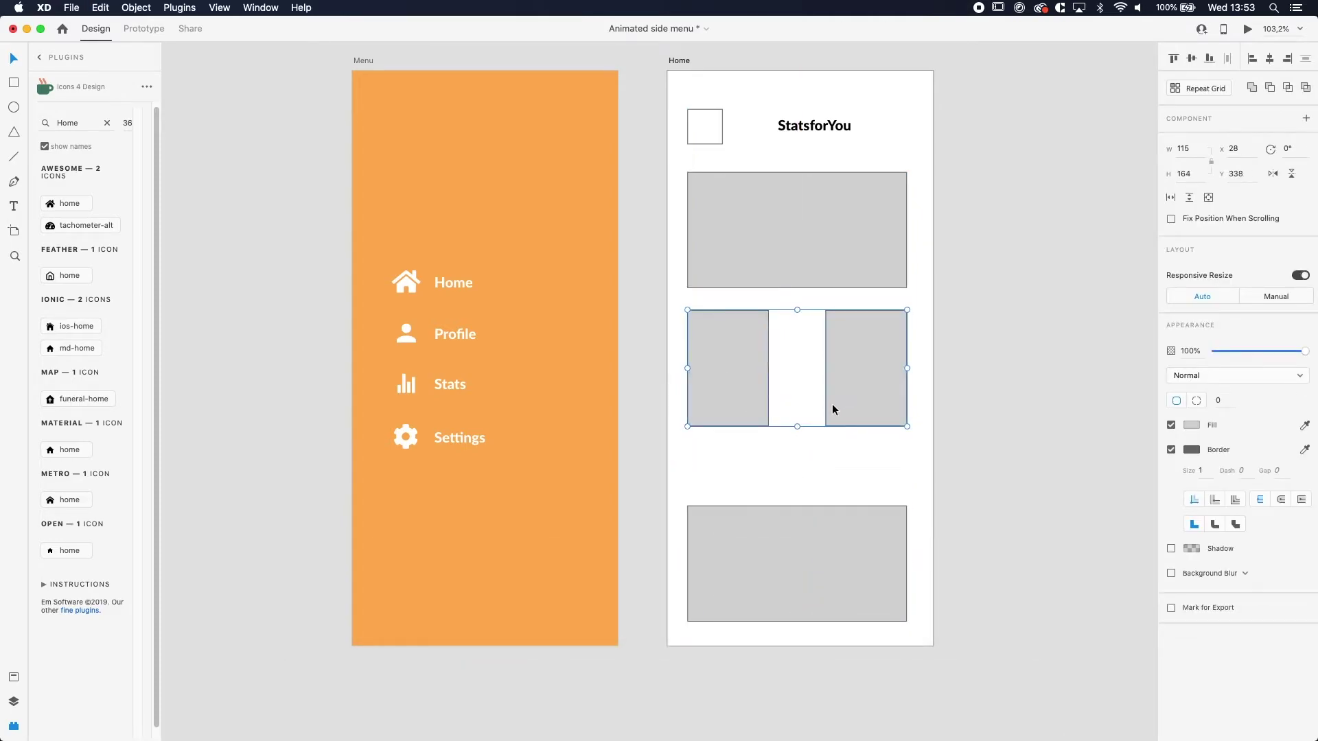
drag(797, 428, 791, 471)
click(776, 157)
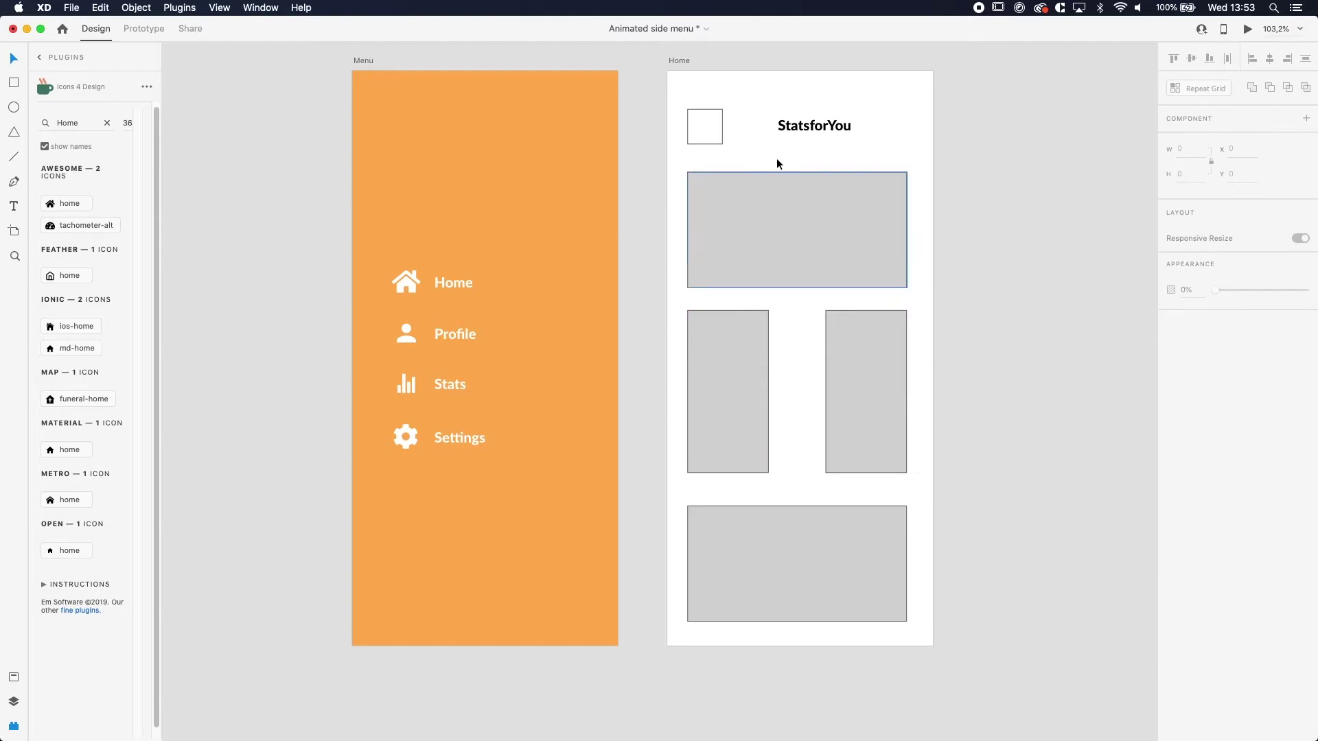
- Round the corners of the small square at Home's top-left
click(704, 128)
scroll(732, 118, up, 2)
scroll(731, 123, up, 3)
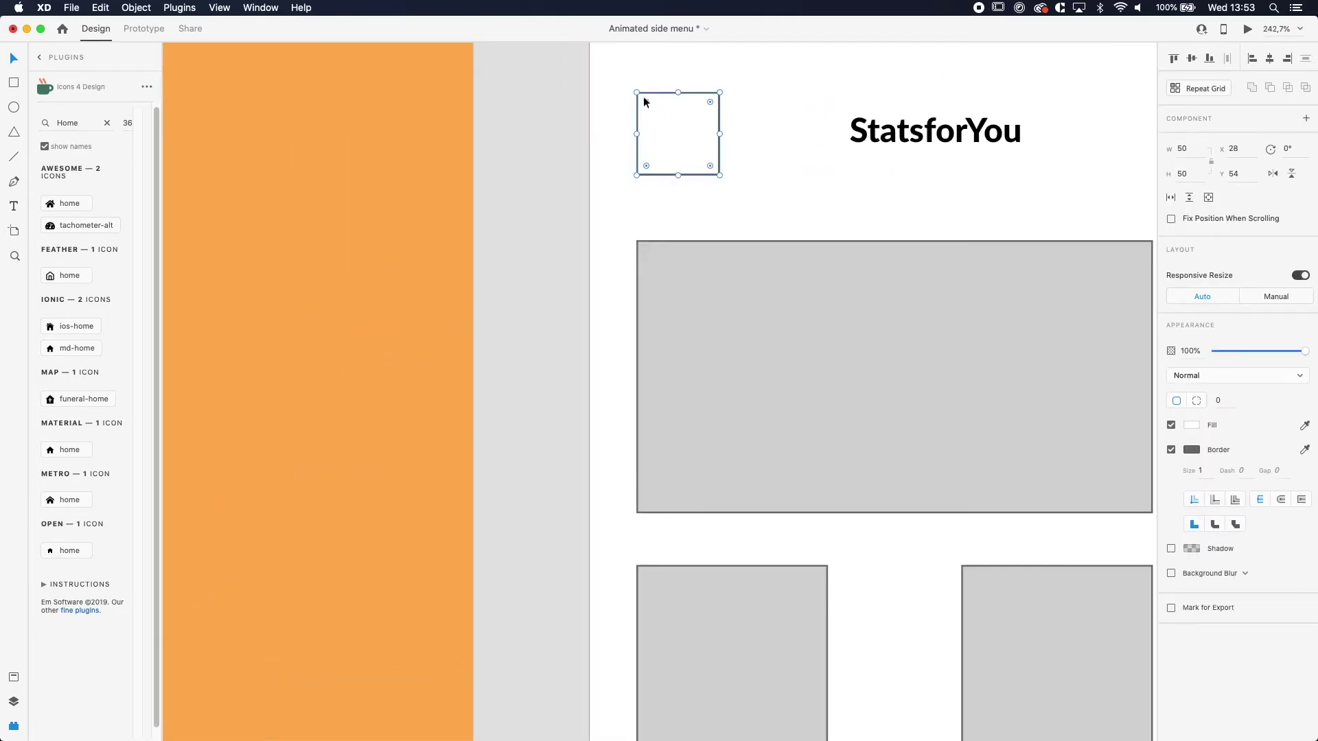
drag(642, 96, 646, 106)
key(super+z)
click(545, 125)
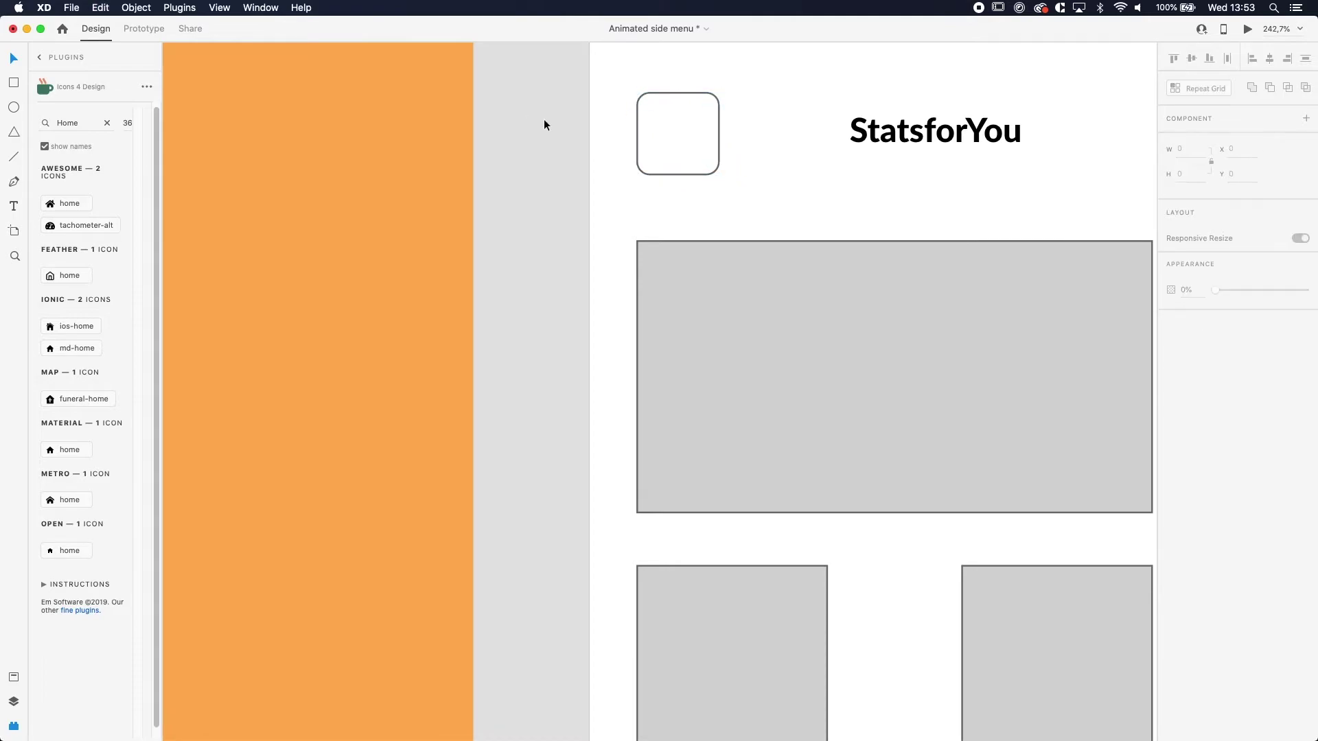
- Insert the Feather menu icon from an 'M' icon search and move it into the square
double_click(83, 122)
text(Menu)
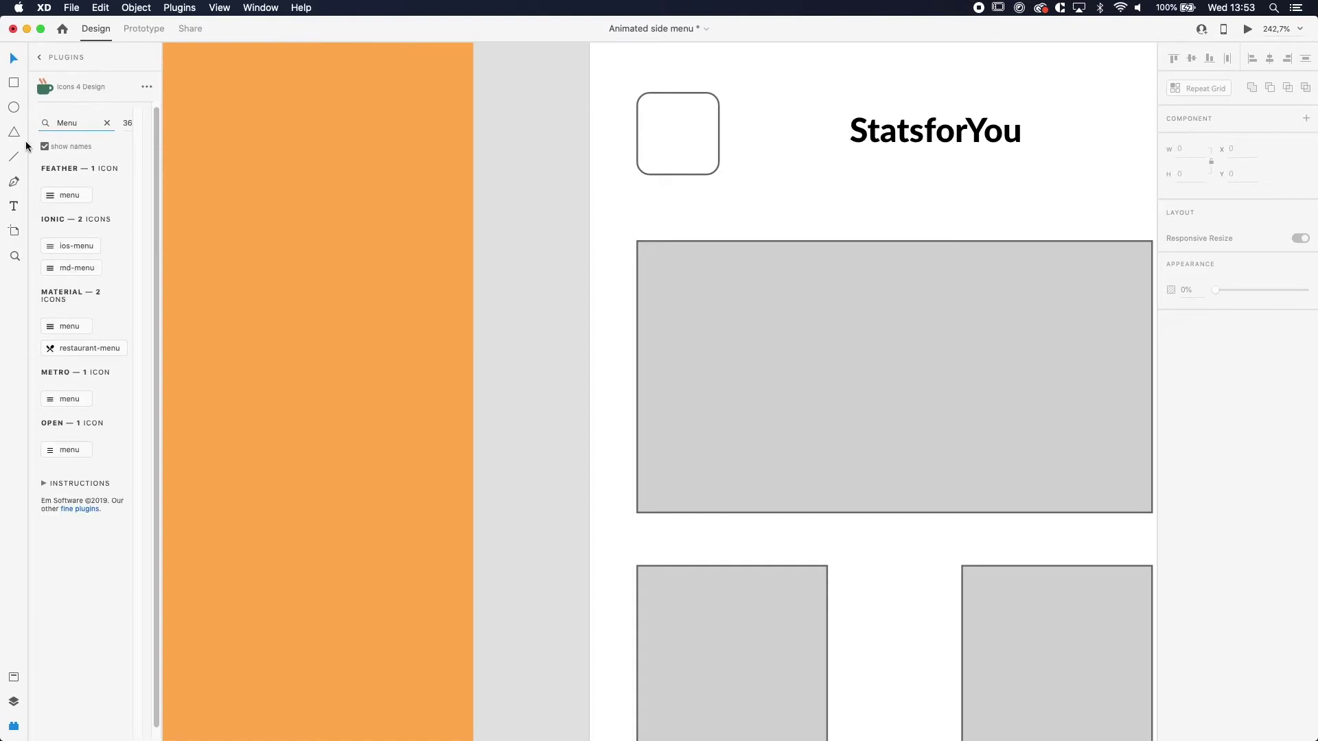
click(65, 195)
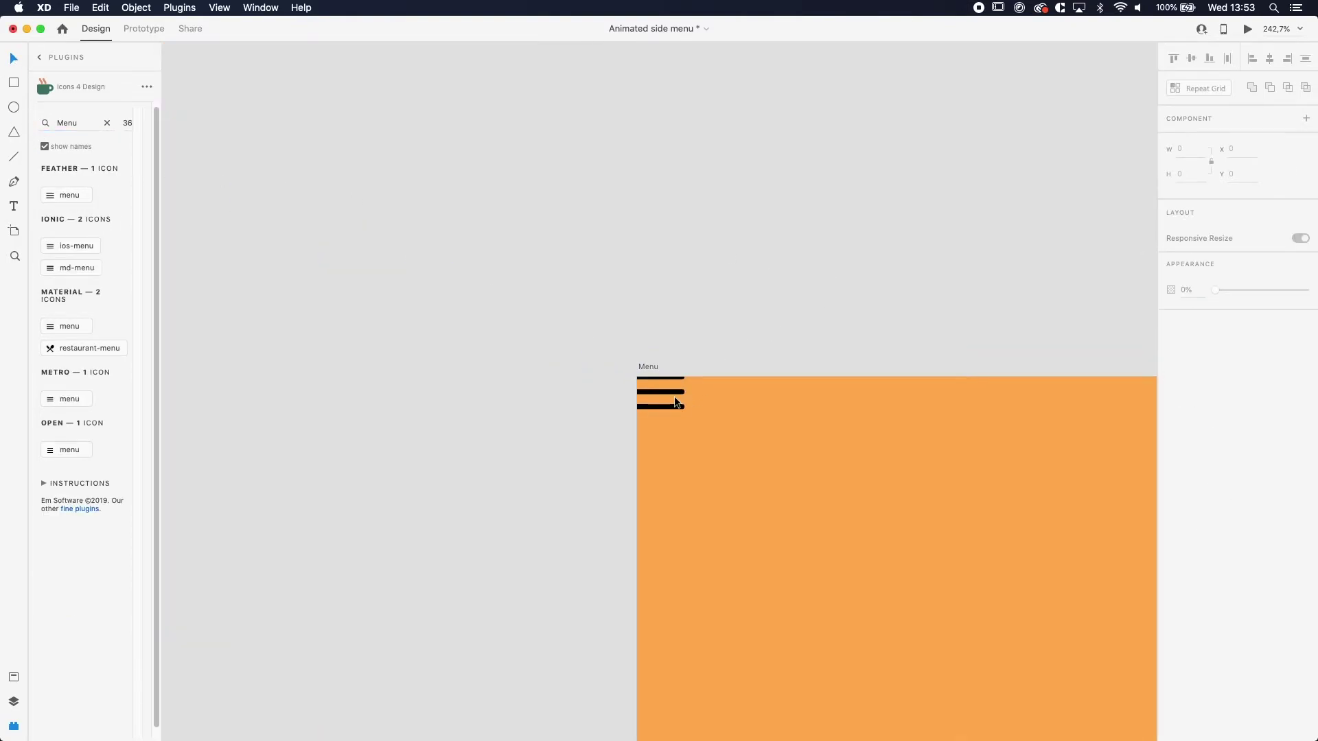
drag(670, 406, 1060, 483)
drag(961, 306, 350, 123)
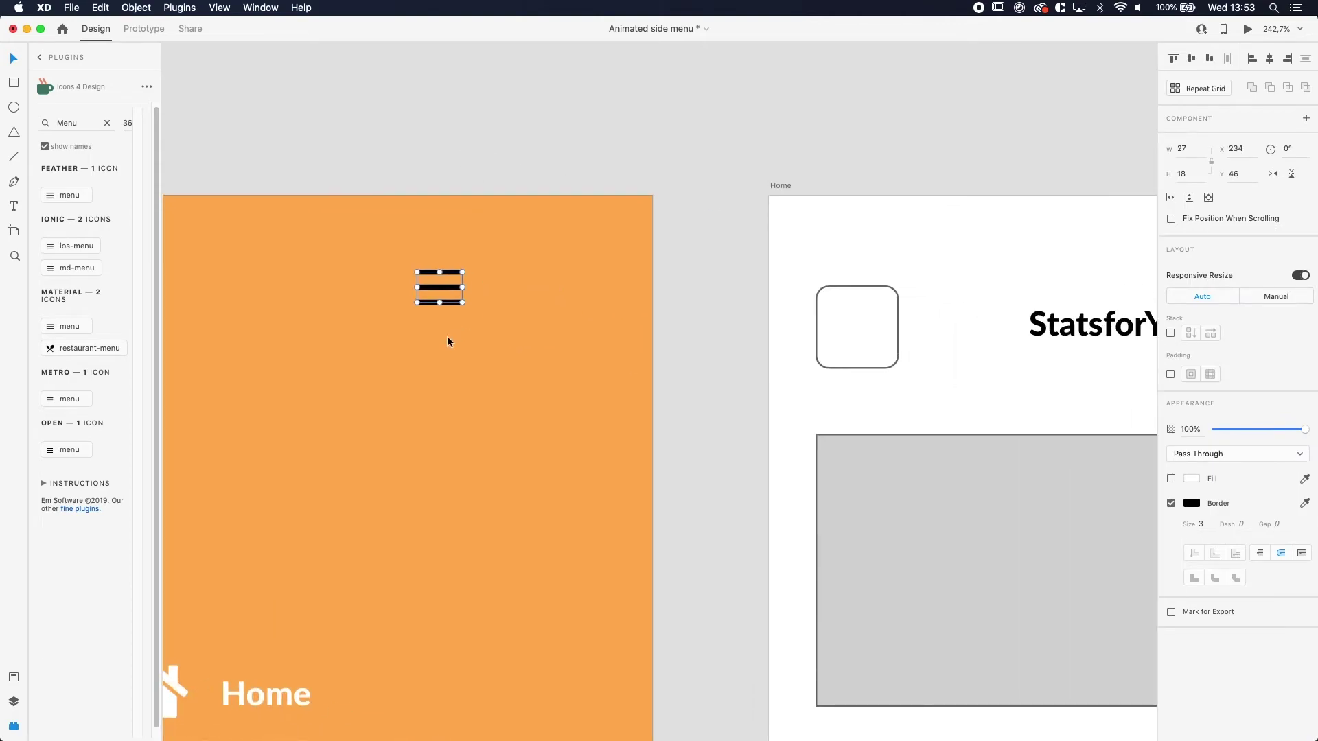
drag(437, 291, 855, 324)
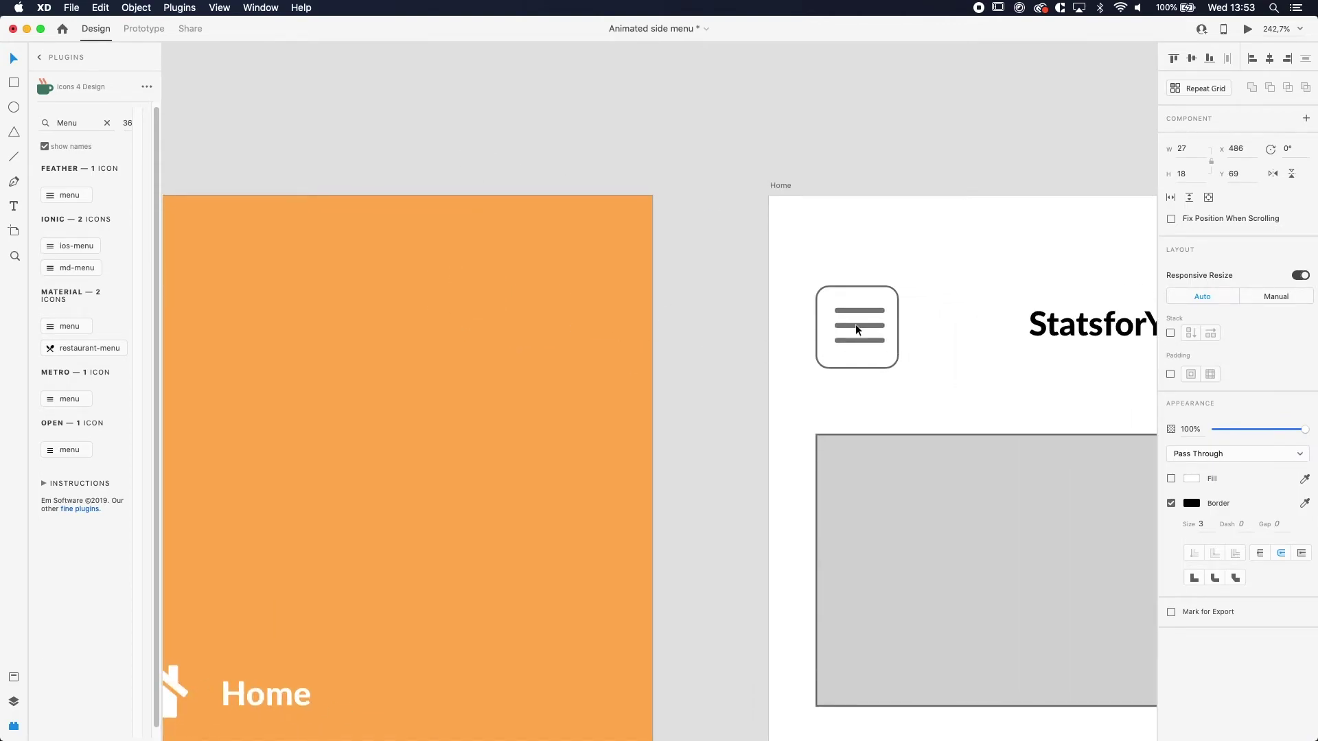
- Centre the hamburger icon in the square and group them with Cmd+G
shift+click(884, 303)
click(1191, 58)
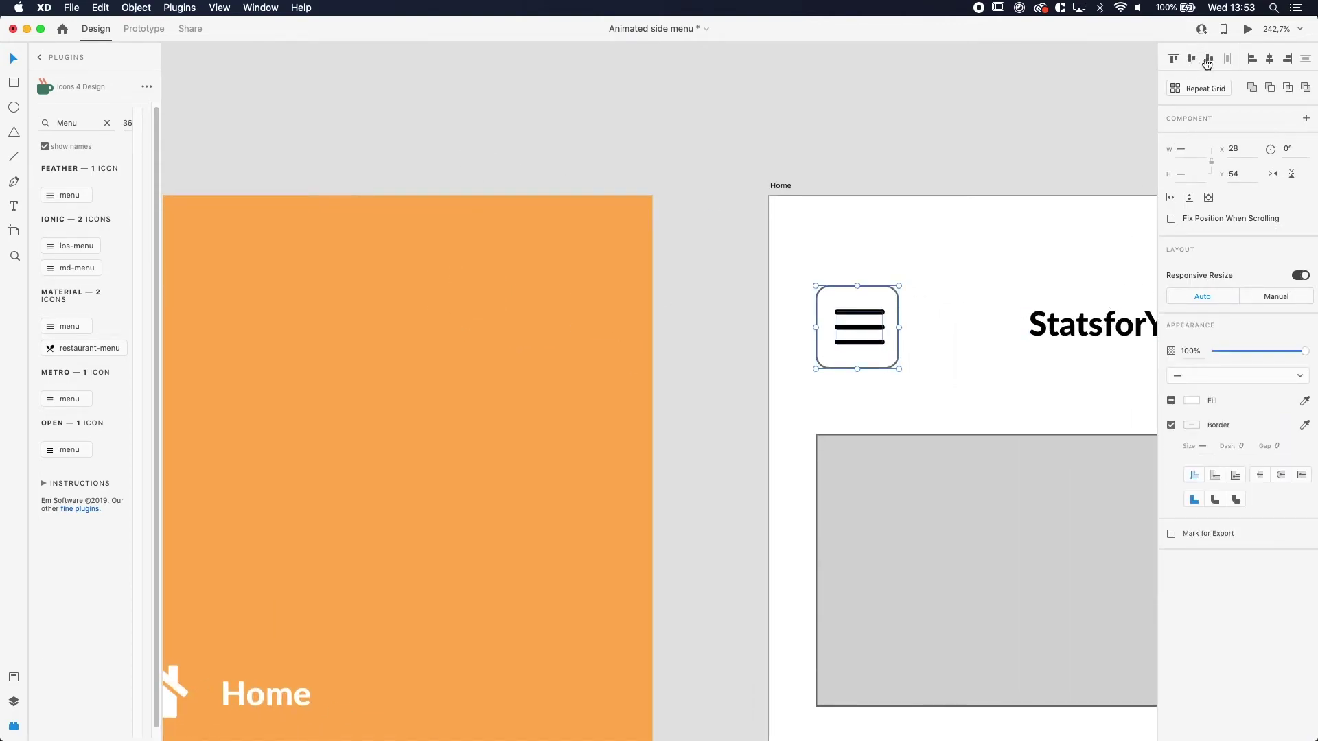
click(1270, 57)
key(super+g)
click(953, 251)
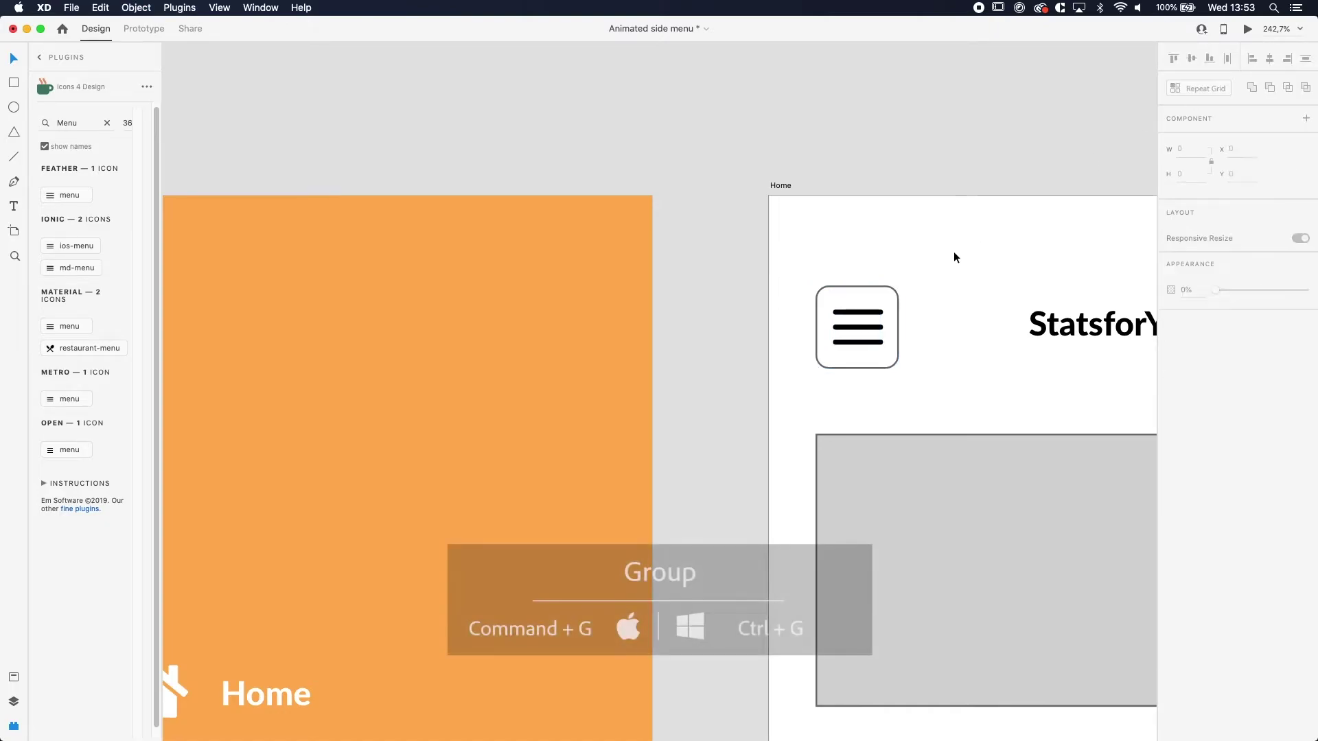
- Centre the StatsforYou title horizontally on the Home artboard
scroll(936, 315, down, 5)
scroll(963, 291, up, 5)
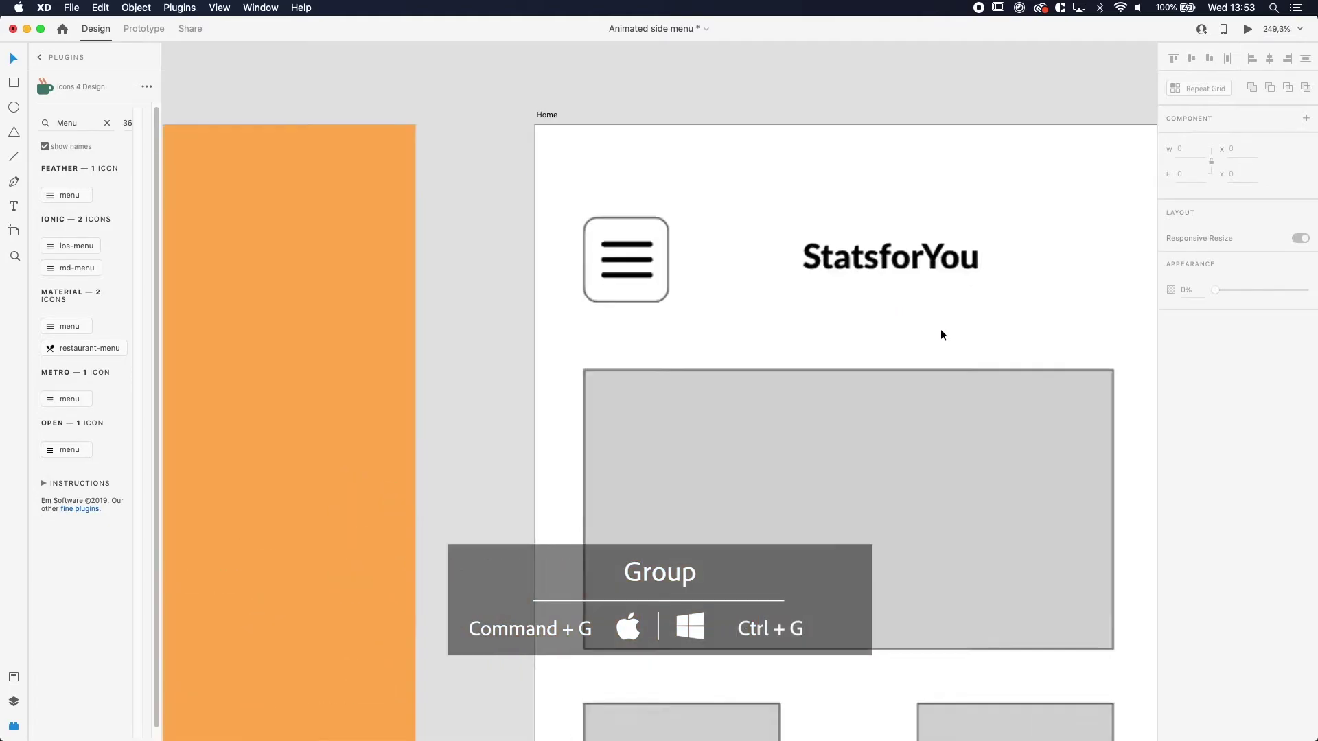
click(892, 257)
click(1268, 63)
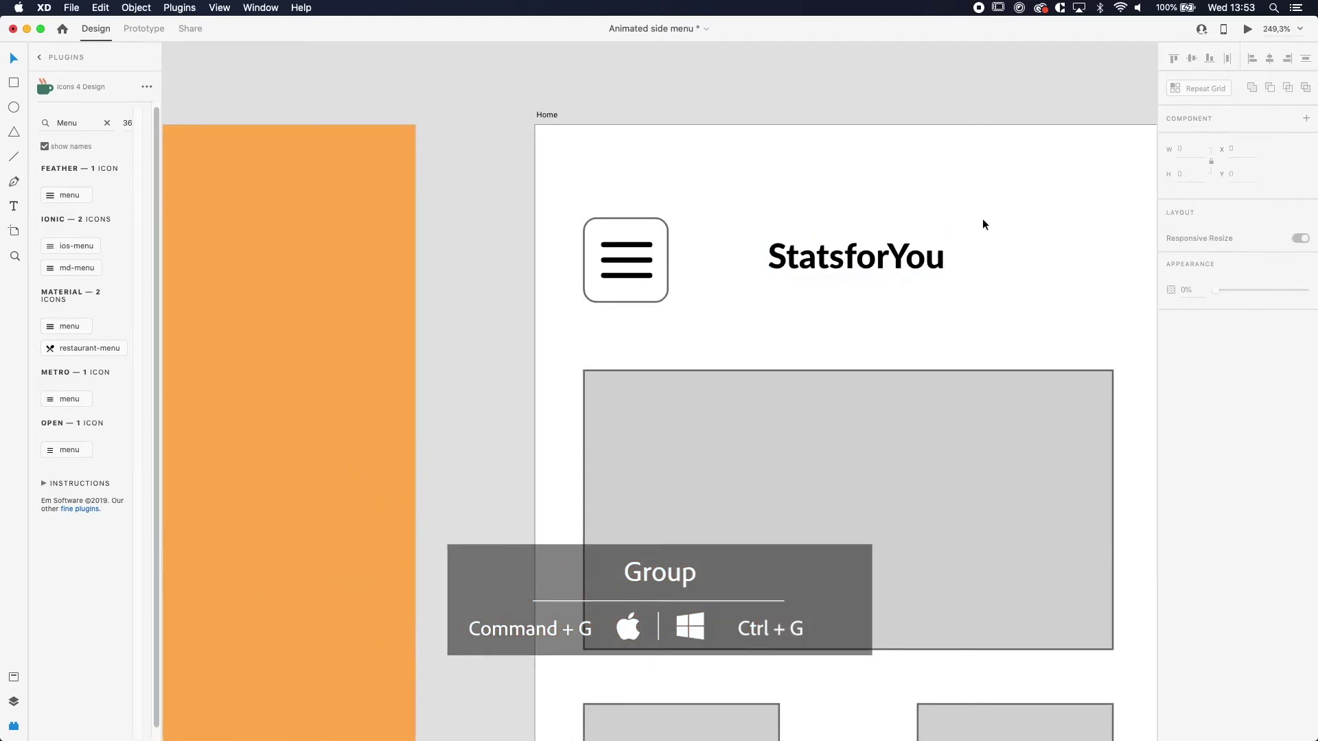
- Colour the word 'Stats' in the title with the saved orange swatch
double_click(836, 254)
drag(835, 254, 766, 261)
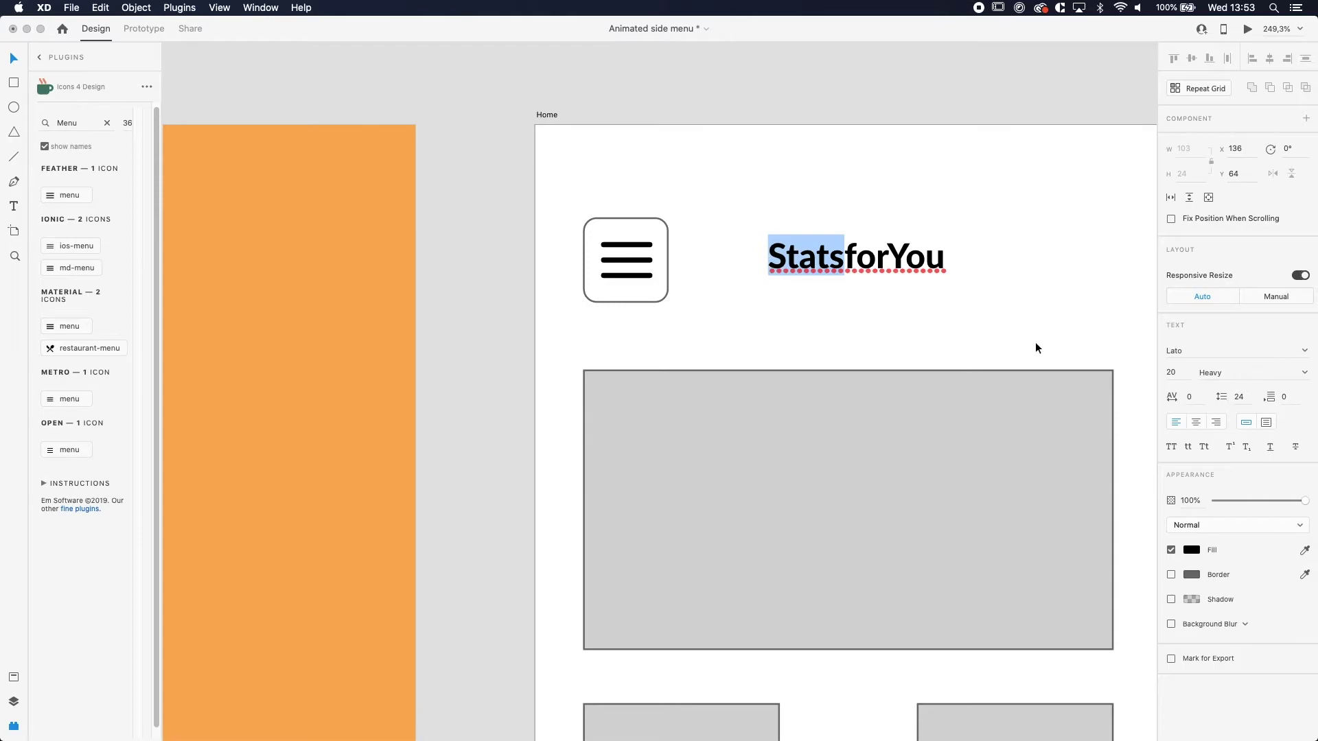
click(967, 309)
double_click(791, 252)
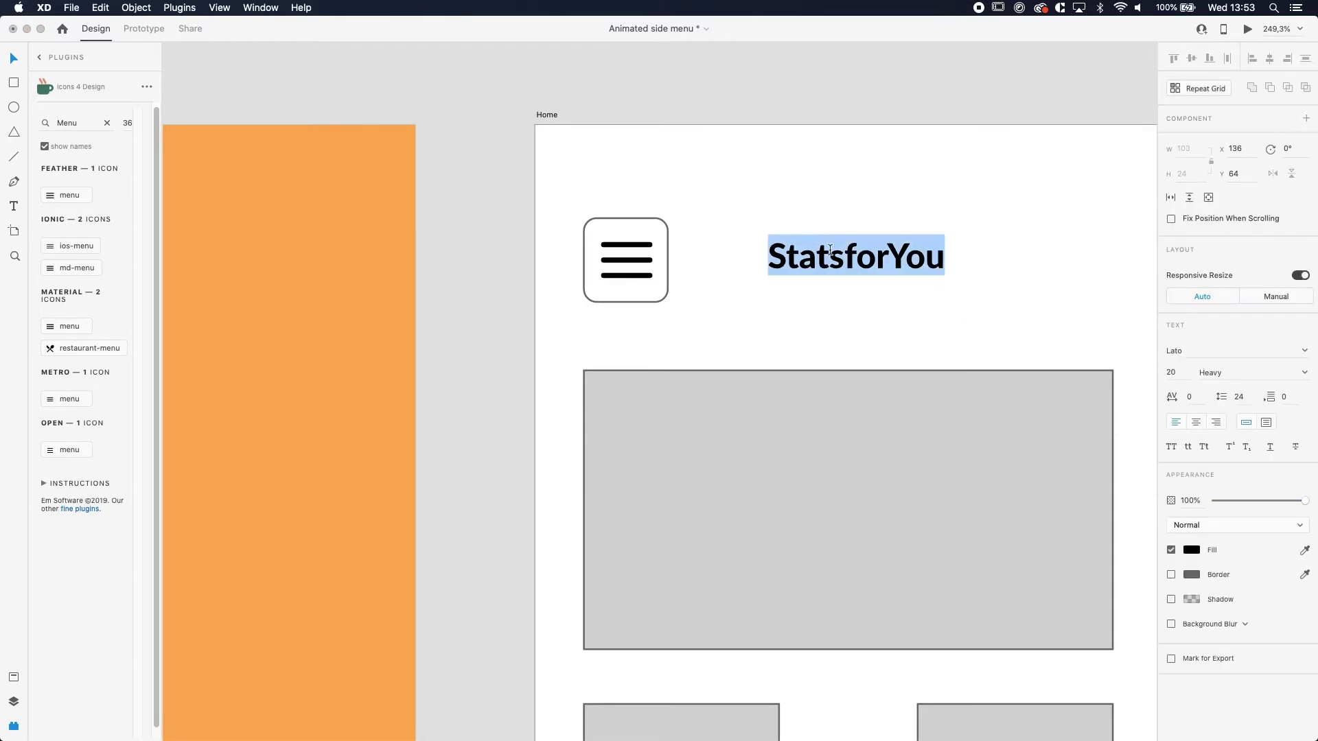
drag(844, 258, 765, 261)
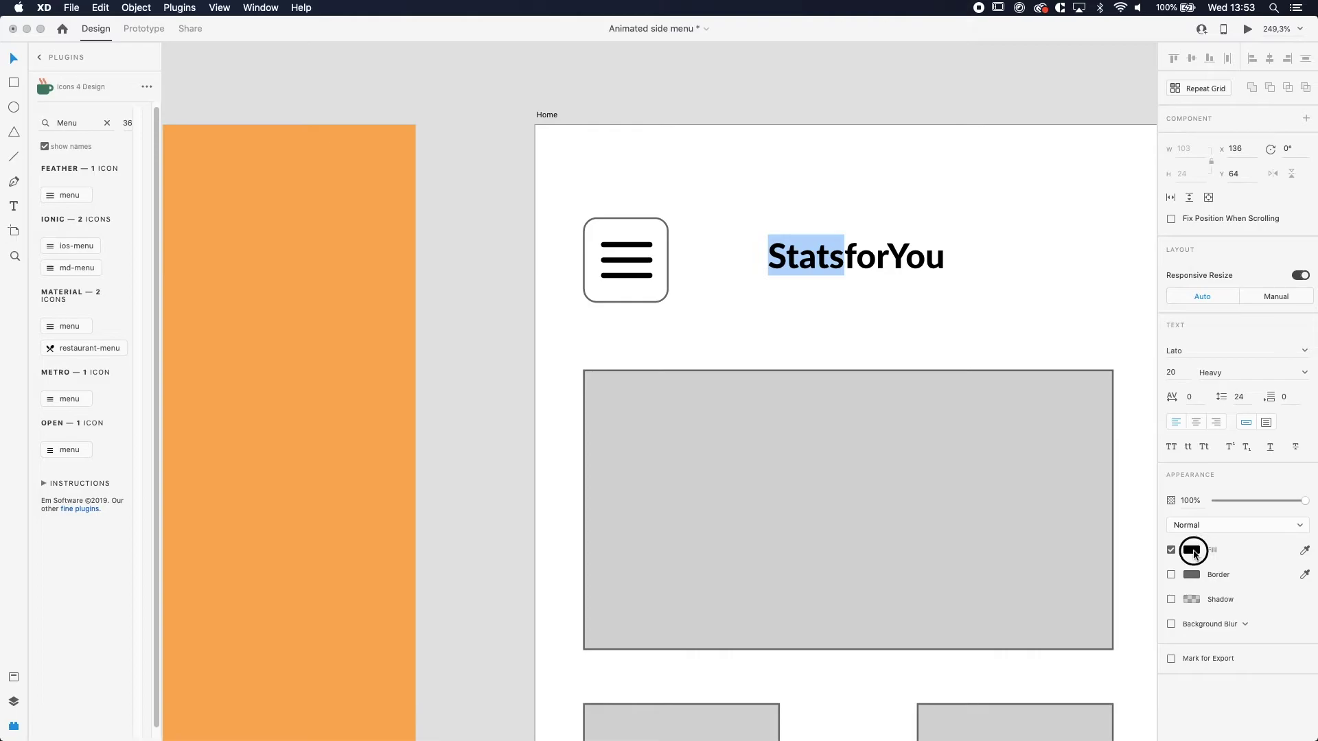
click(1194, 551)
click(1039, 620)
click(893, 255)
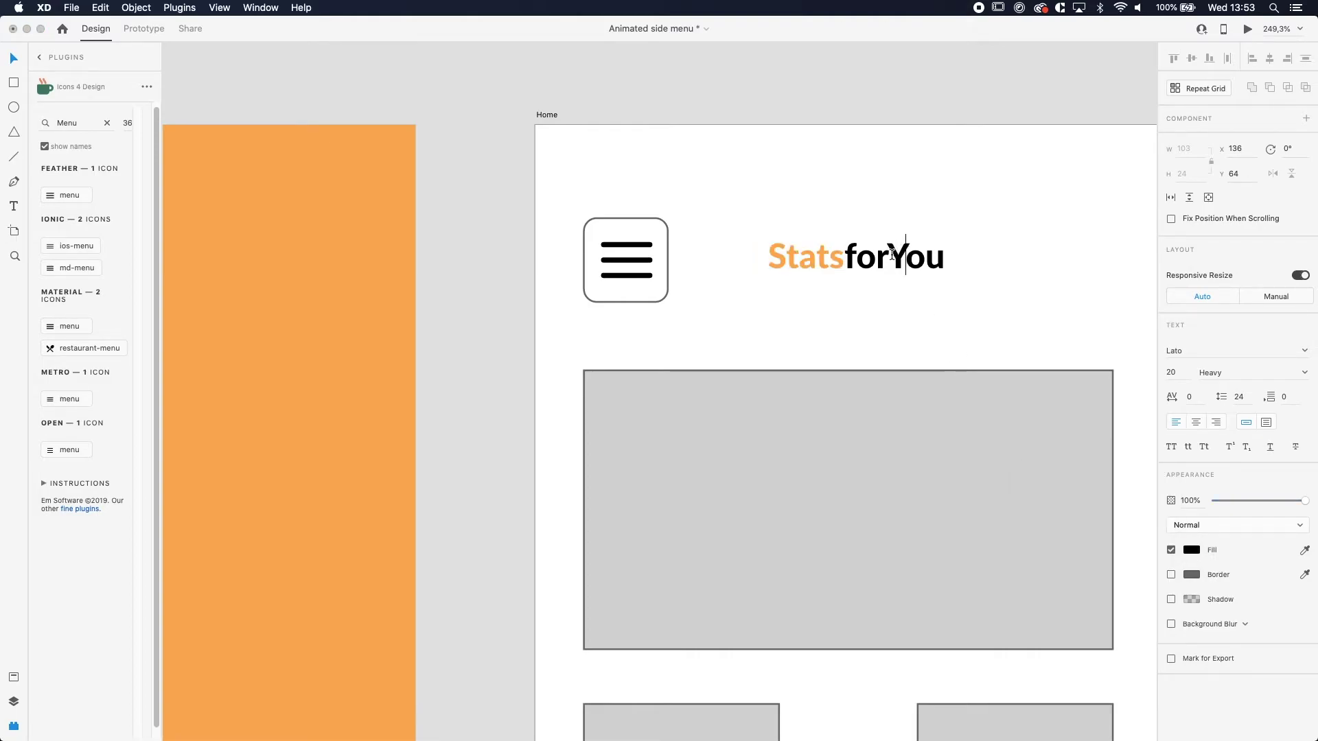
- Colour 'You' at the end of the title orange as well
drag(887, 255, 1007, 307)
click(1193, 551)
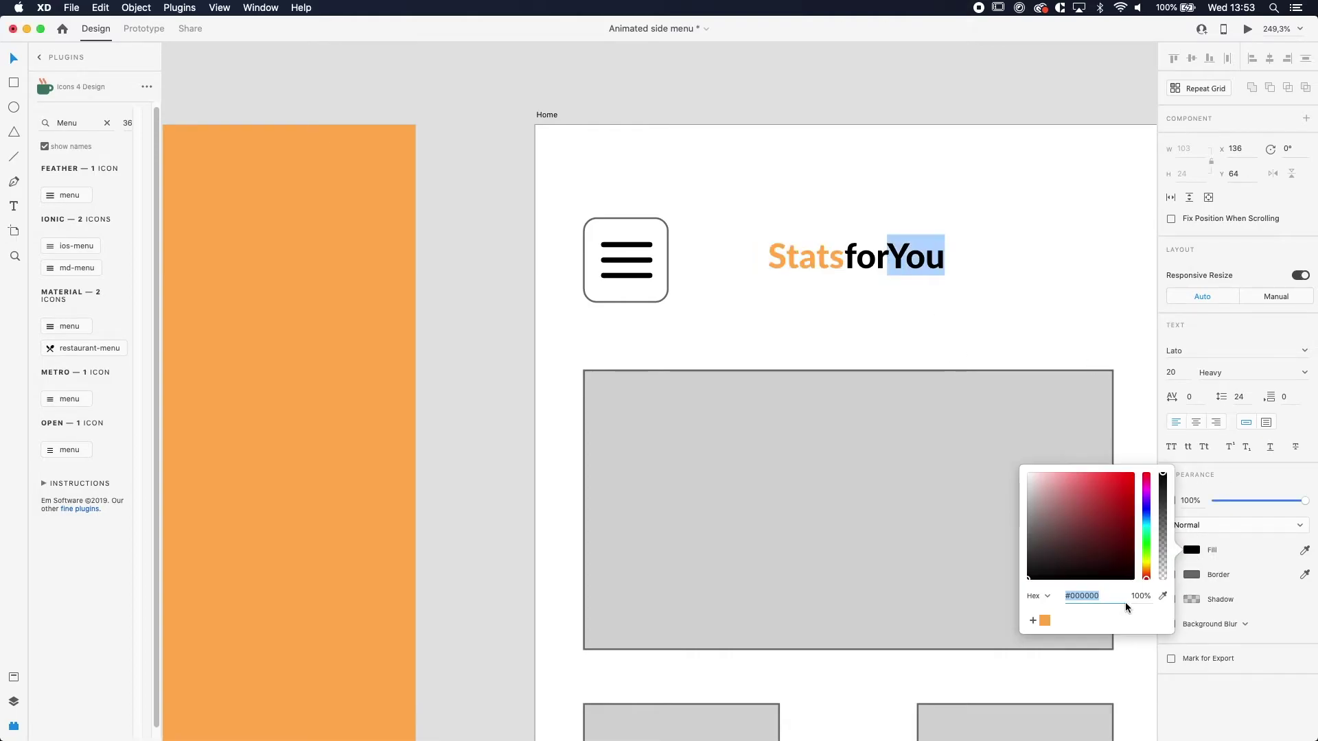
click(1042, 622)
key(Escape)
- Draw a borderless white rectangle covering the whole Home artboard
key(super+0)
click(1043, 373)
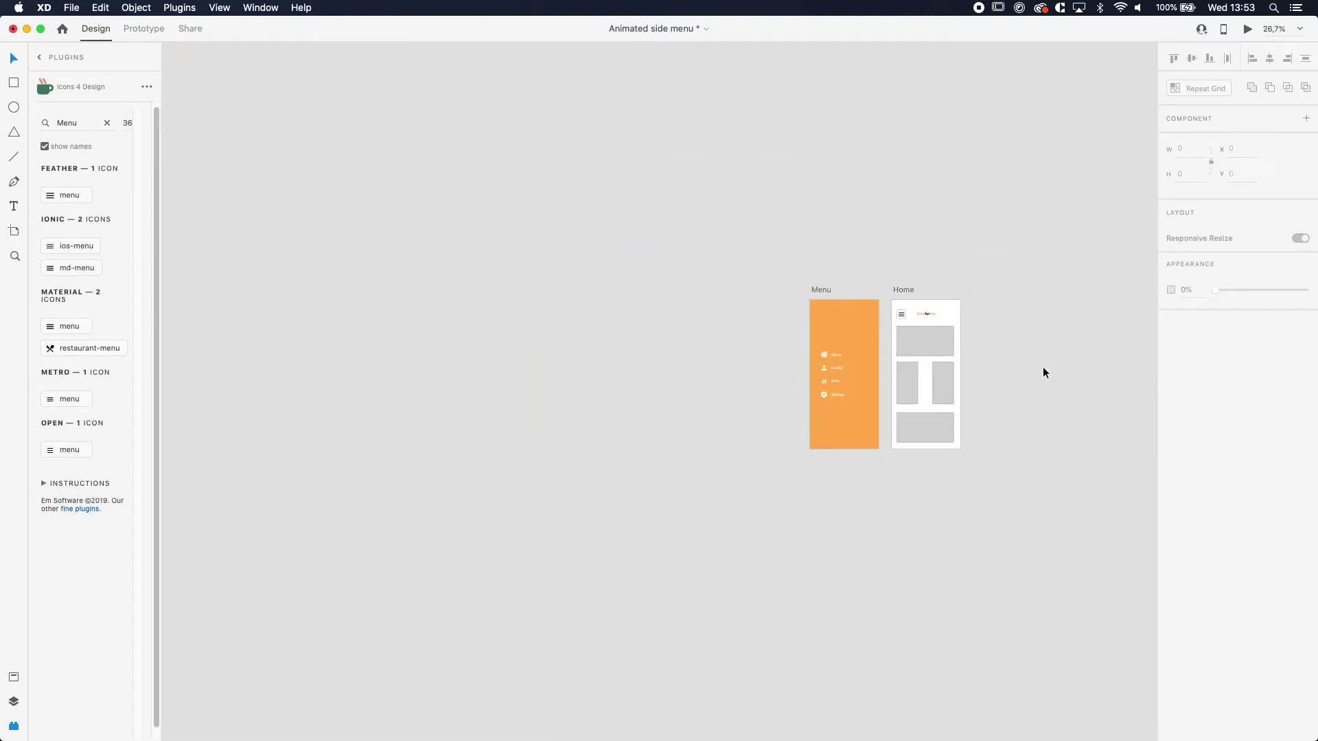
scroll(1003, 397, up, 10)
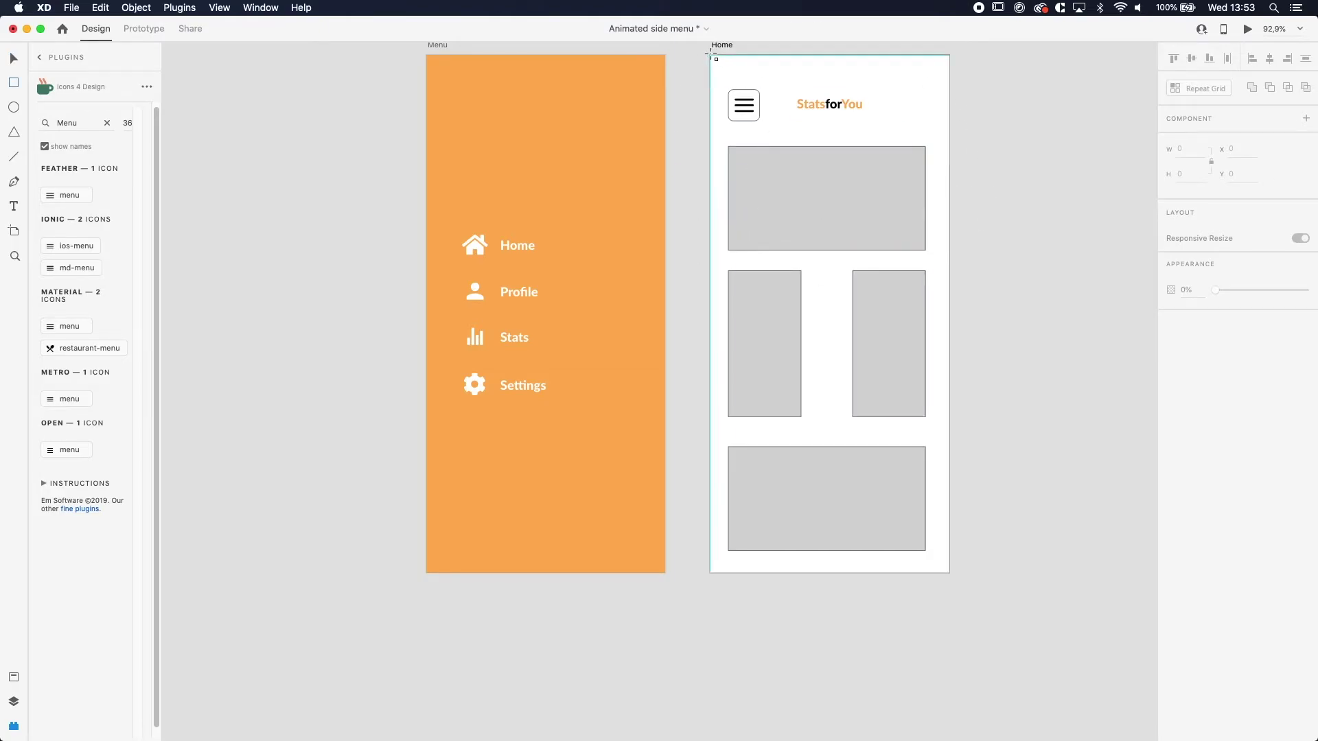
drag(711, 55, 950, 576)
click(1171, 450)
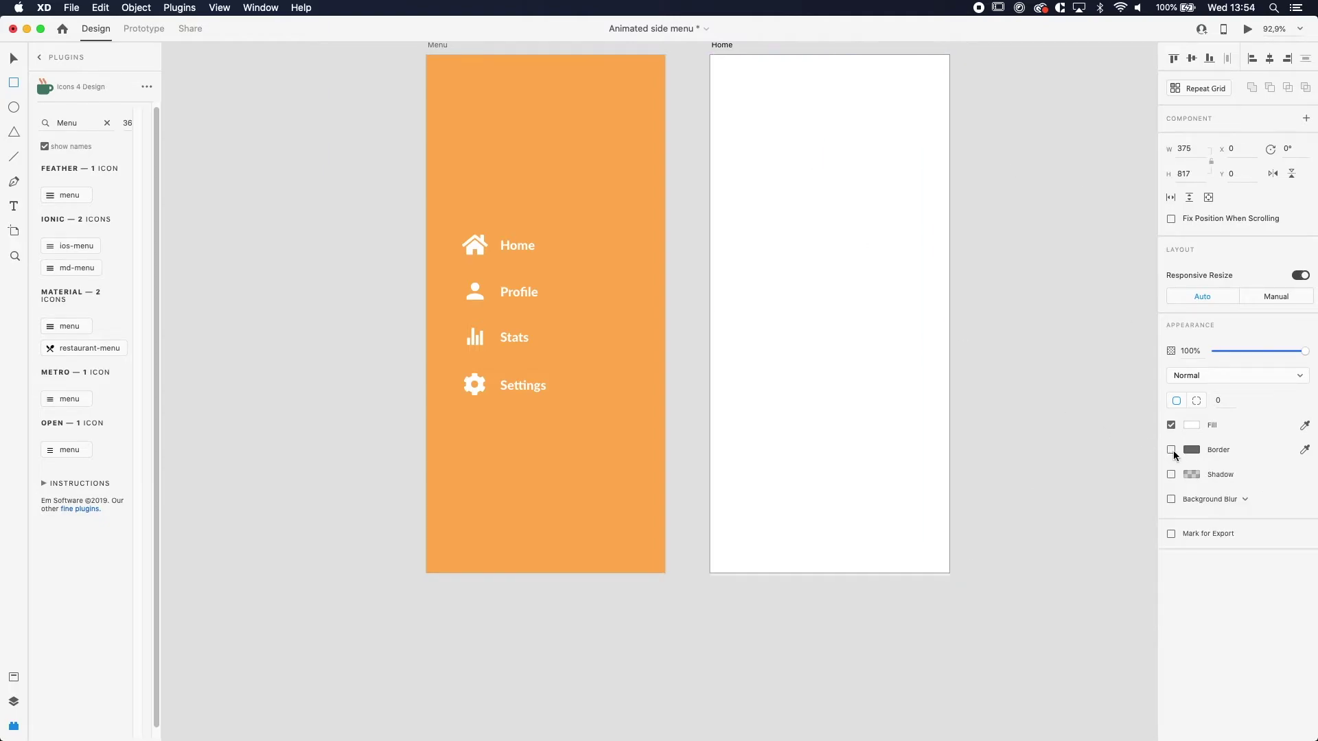
click(13, 59)
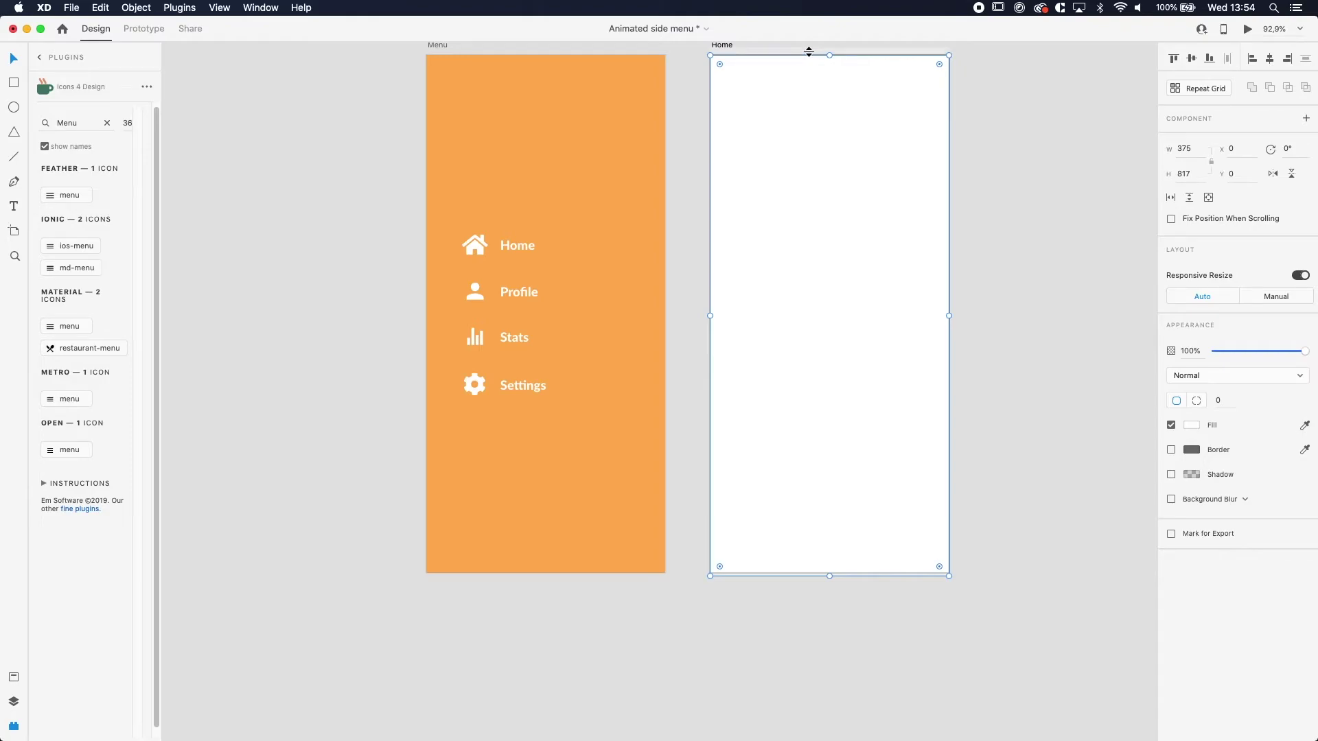
- Send the white rectangle to the back behind the Home content
right_click(840, 52)
right_click(780, 80)
click(758, 139)
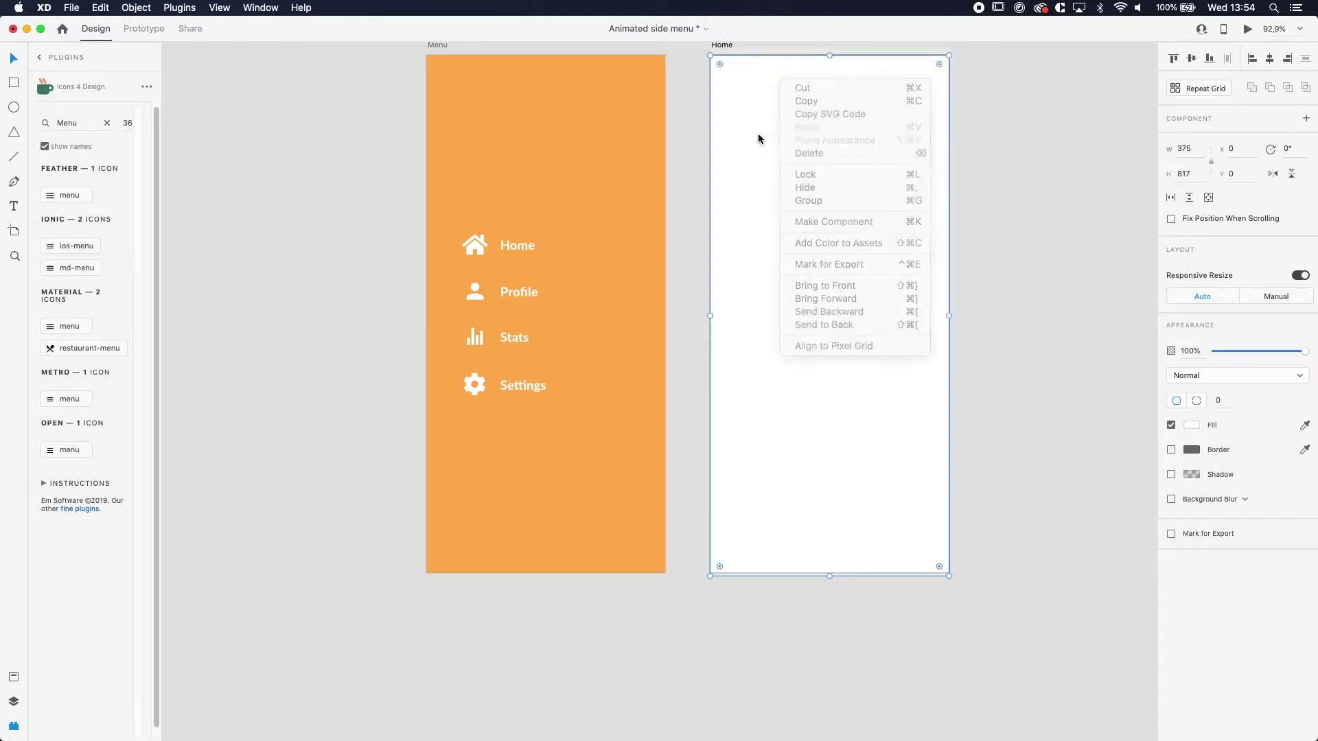
right_click(759, 135)
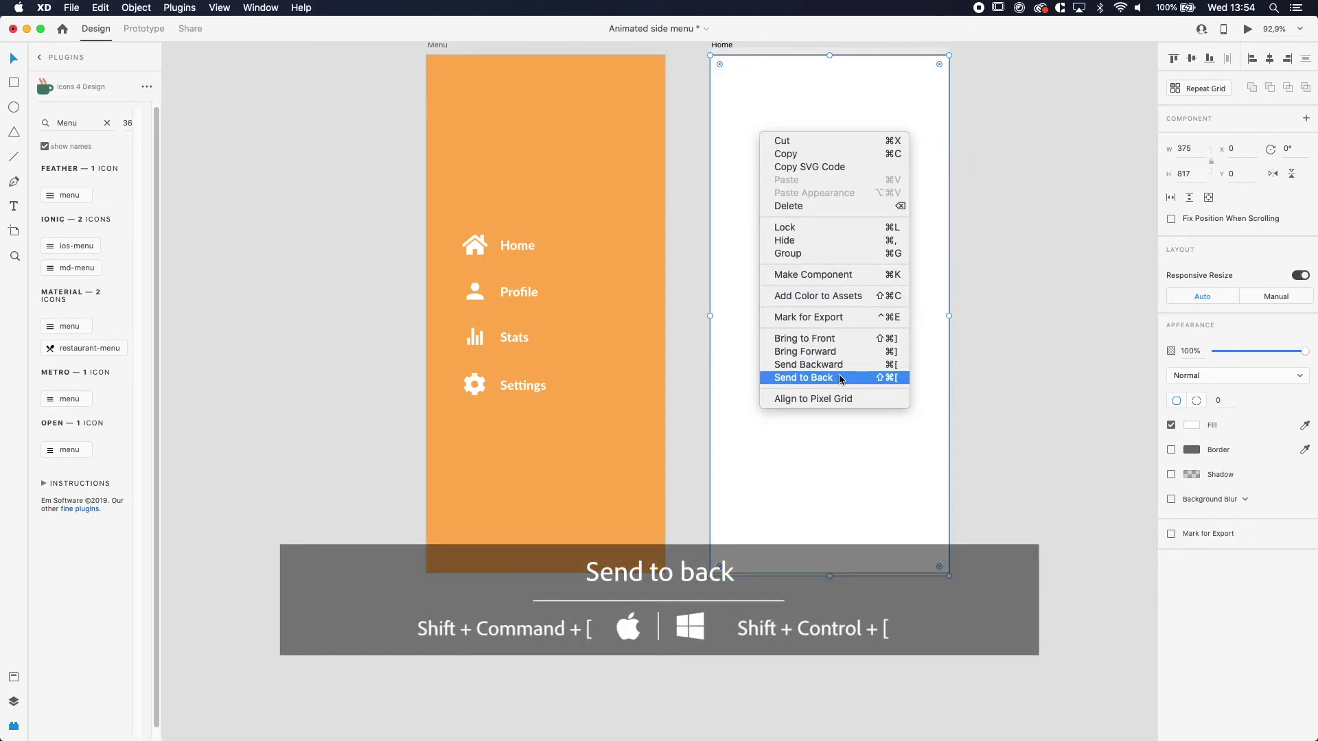
click(840, 379)
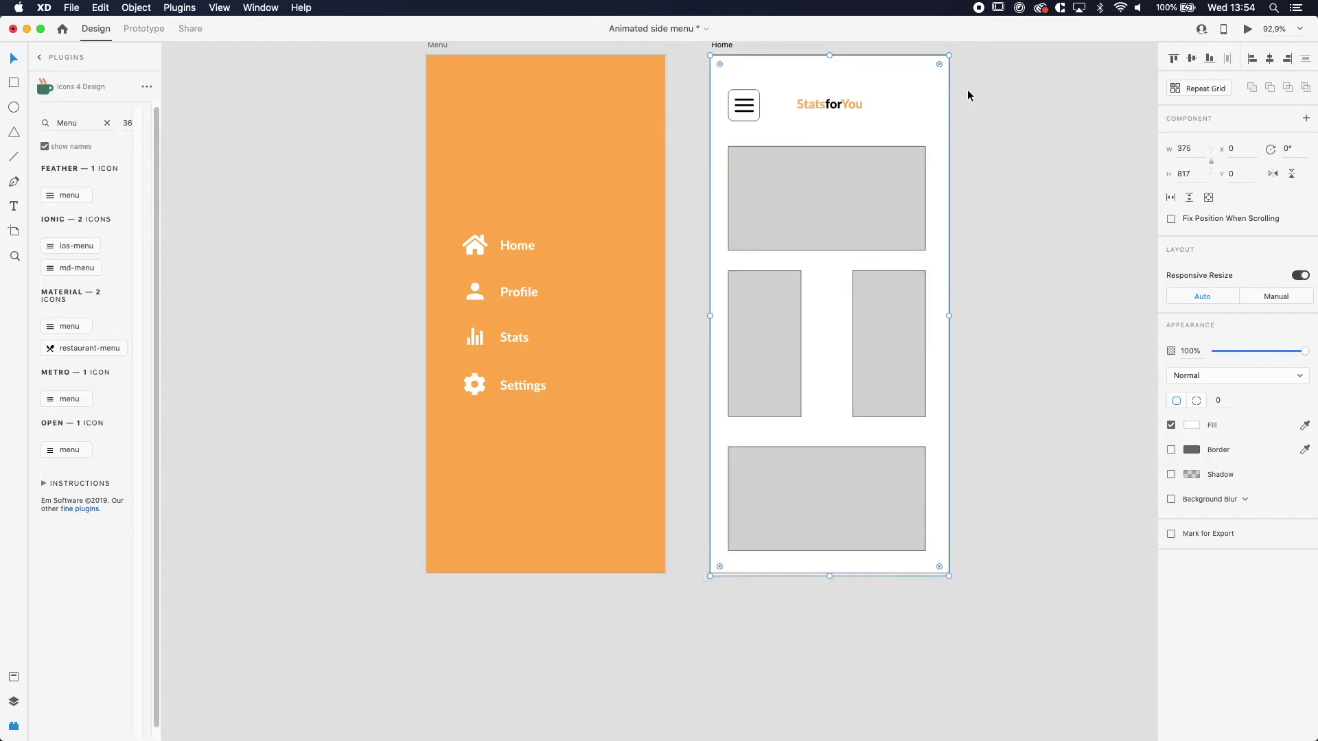
- Marquee-select everything on Home, white background included, and group it with Cmd+G
click(330, 120)
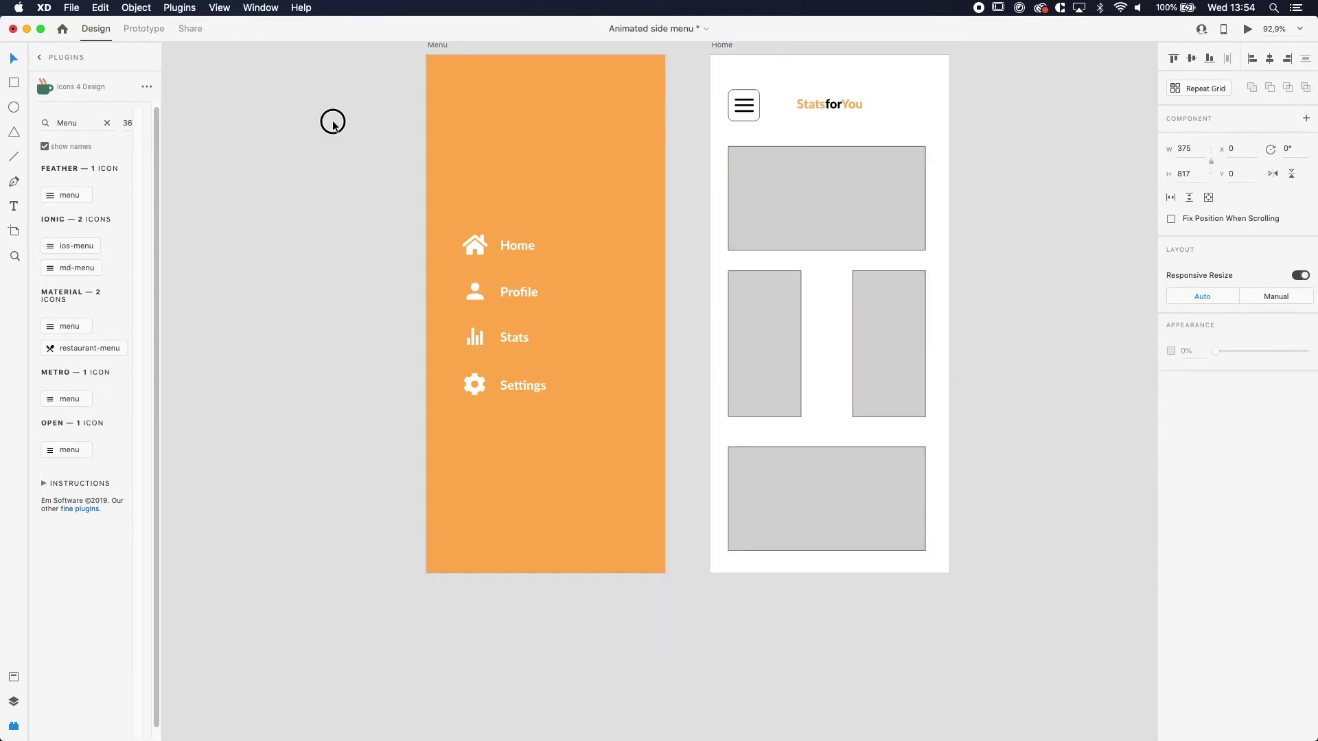
drag(749, 107, 770, 108)
key(super+z)
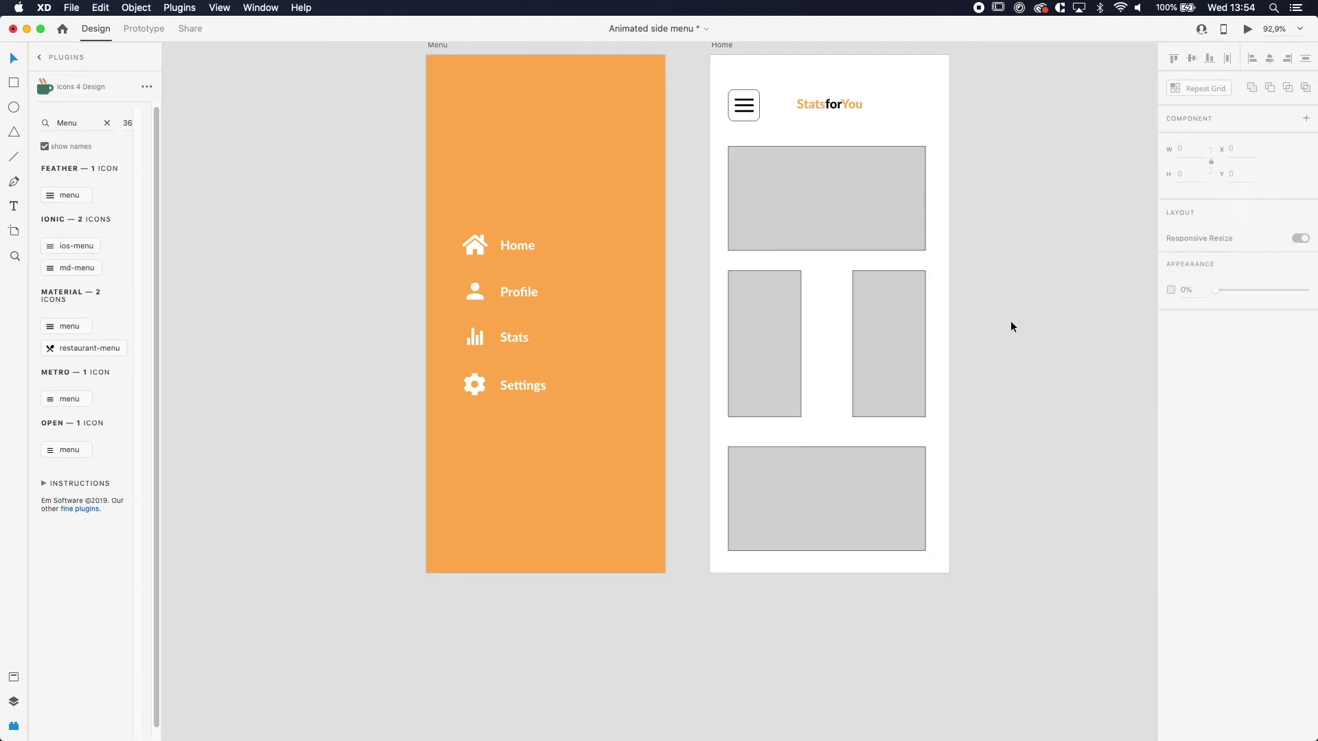
drag(1090, 604, 701, 69)
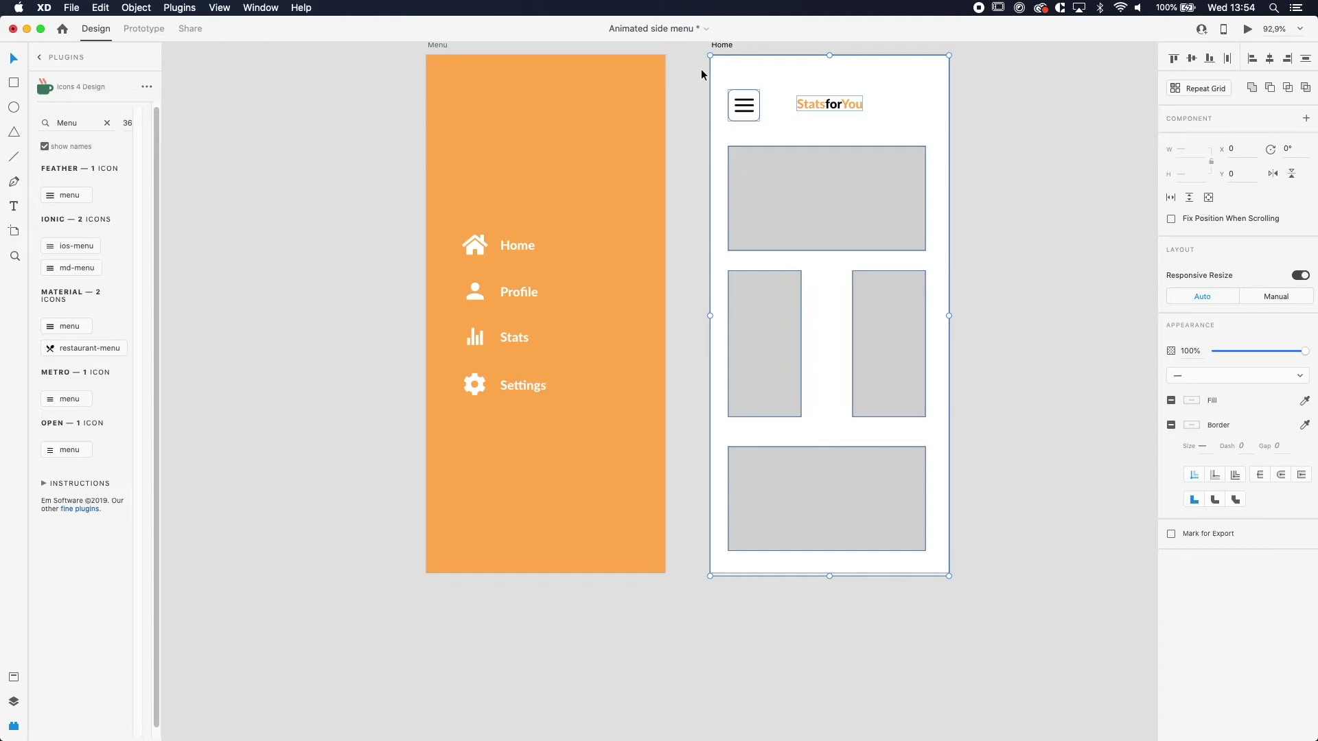
key(super+g)
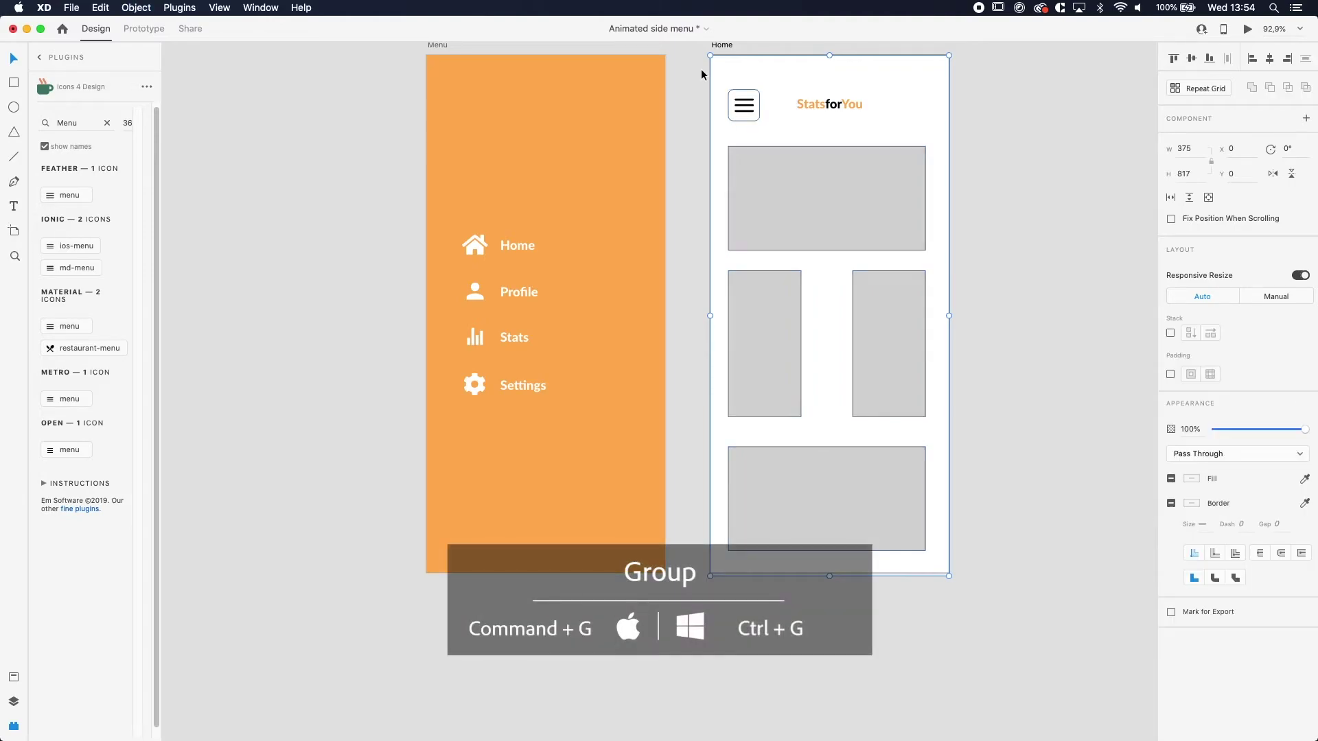
click(989, 183)
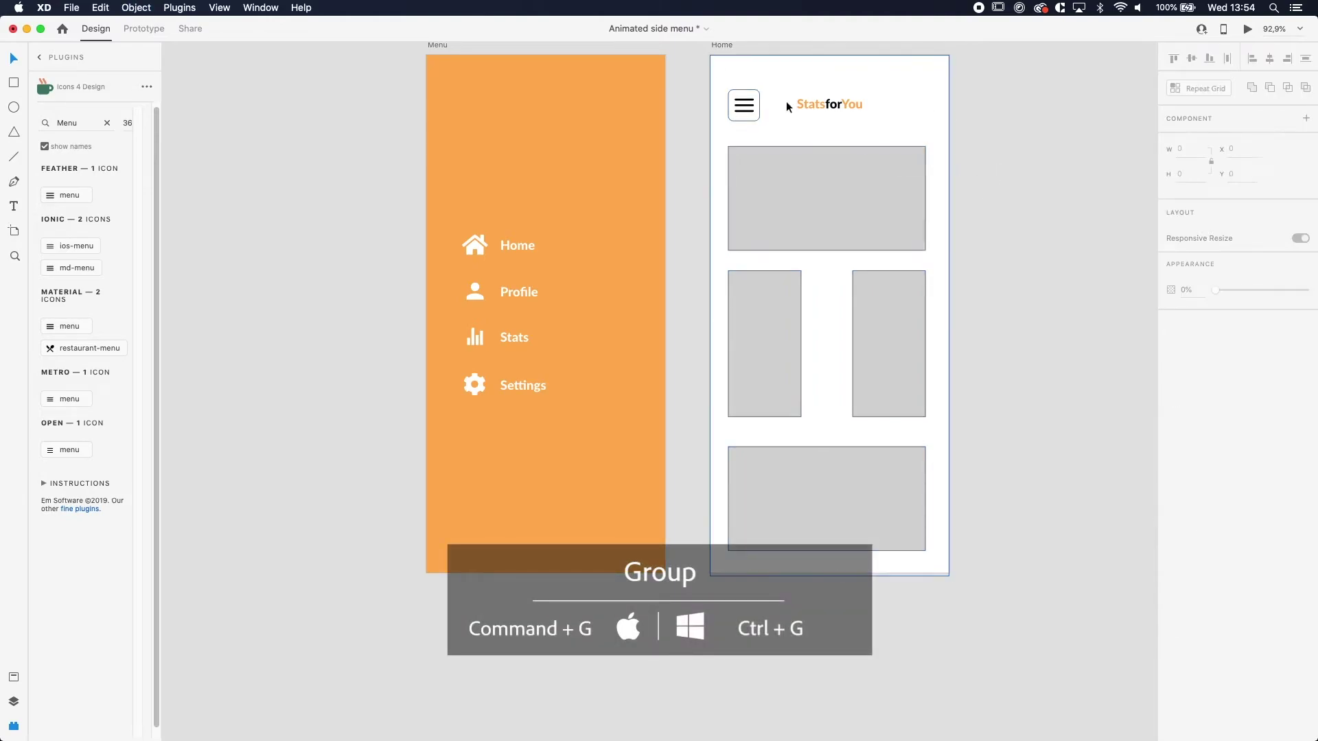
- Set the Home artboard's background fill to the saved orange swatch
click(725, 44)
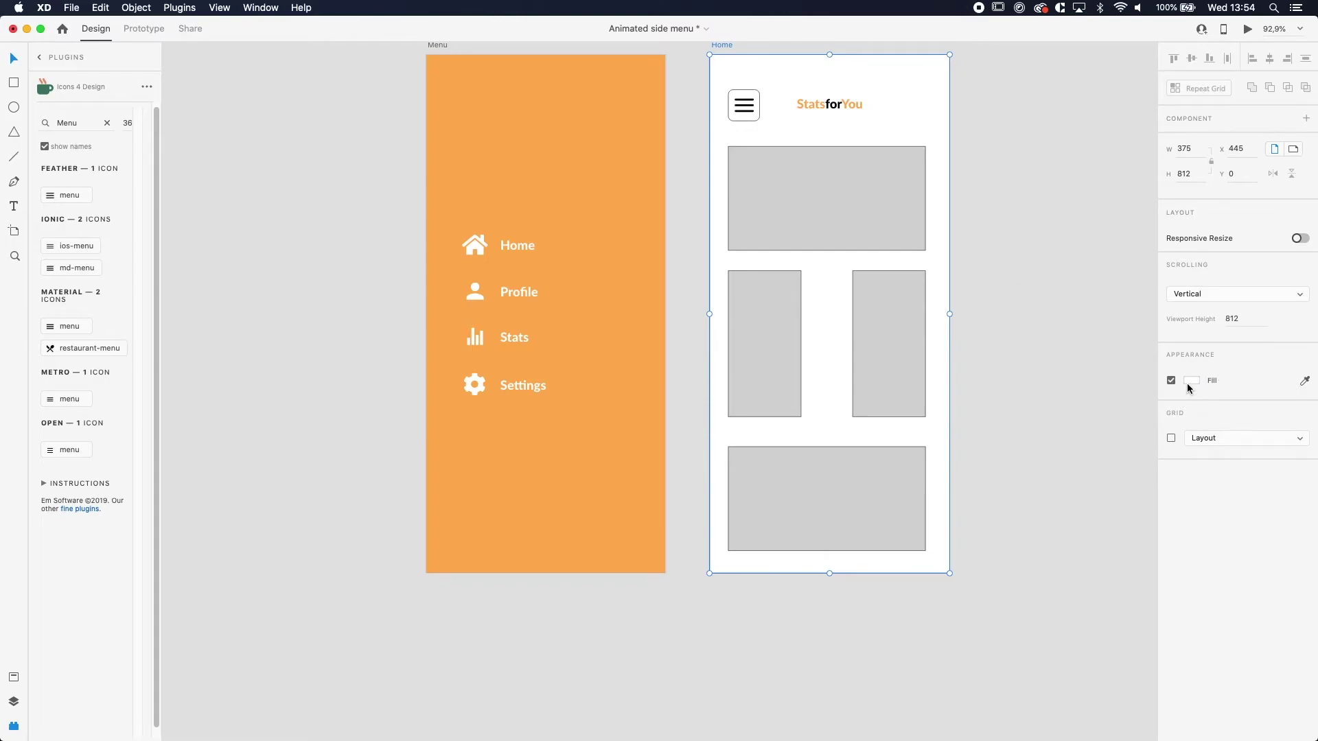
click(1189, 385)
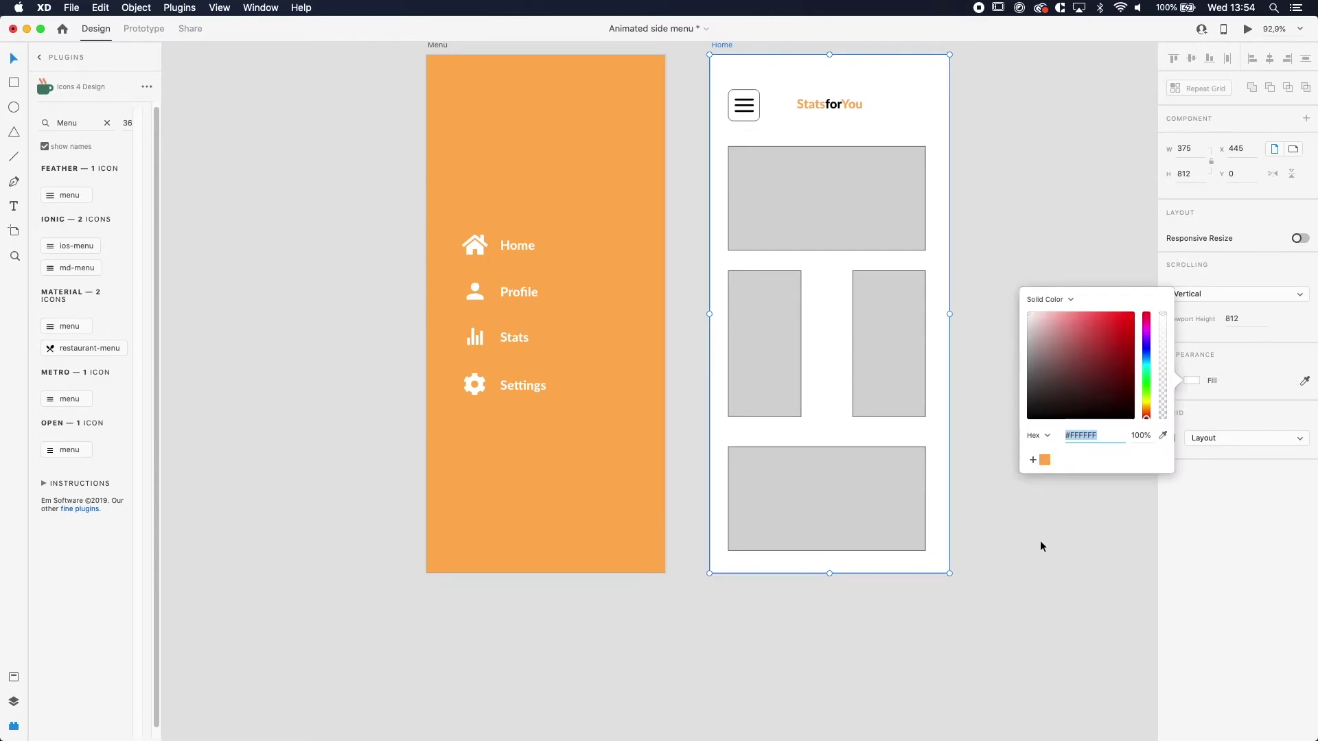
click(1044, 460)
click(15, 60)
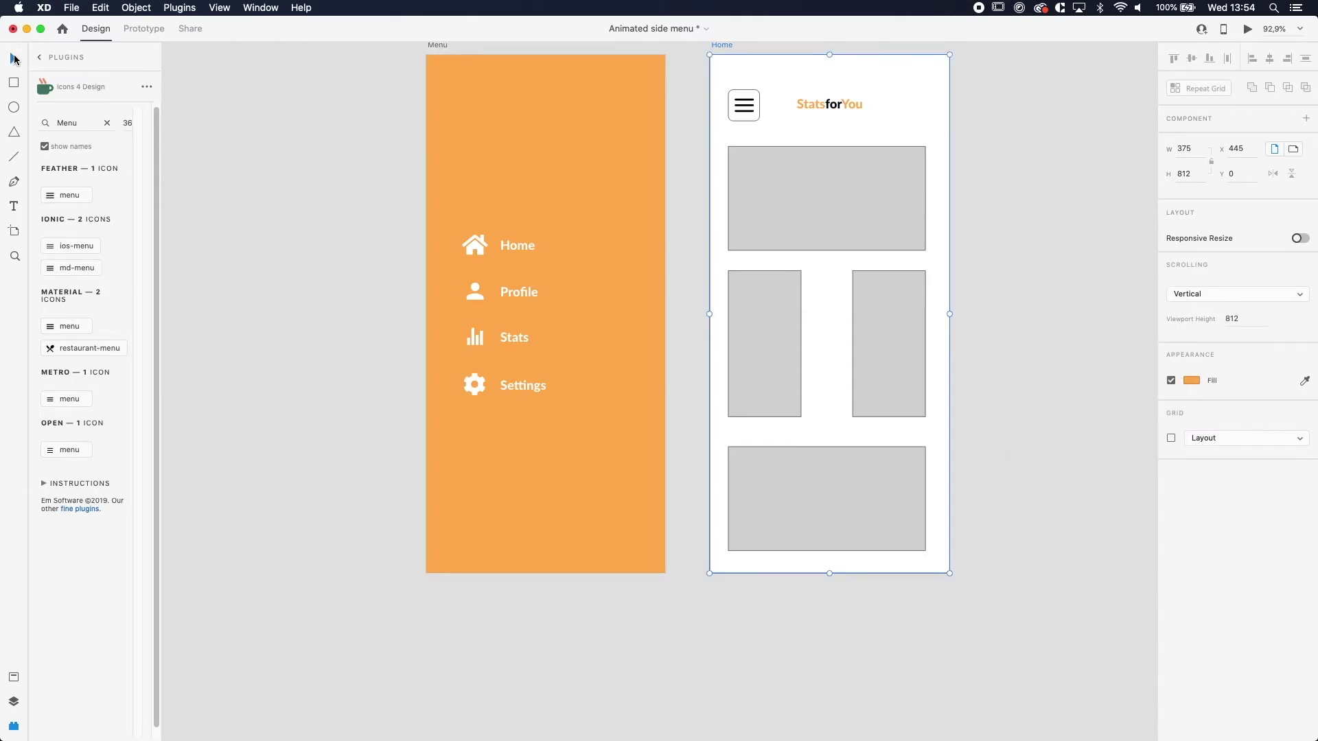
- Test-move the white Home group to reveal the orange, undo, and reselect the group
click(722, 132)
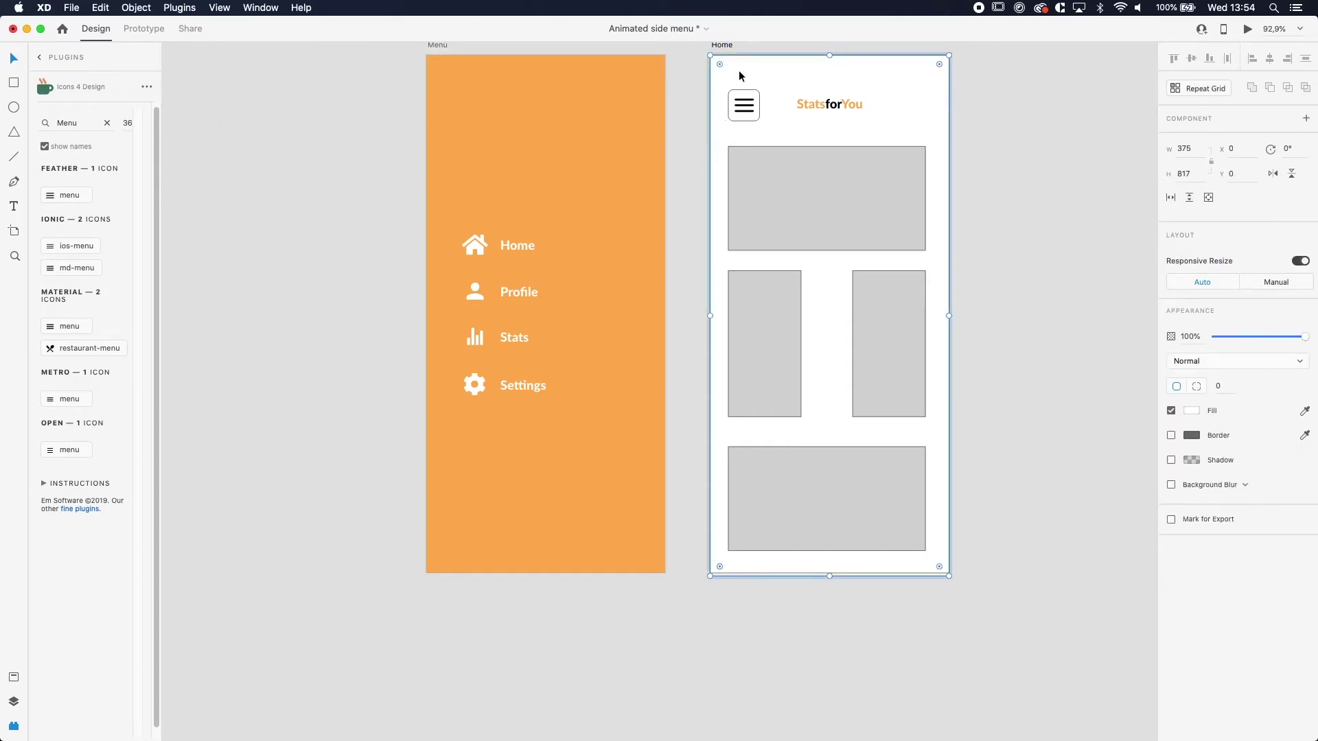
drag(915, 113, 941, 147)
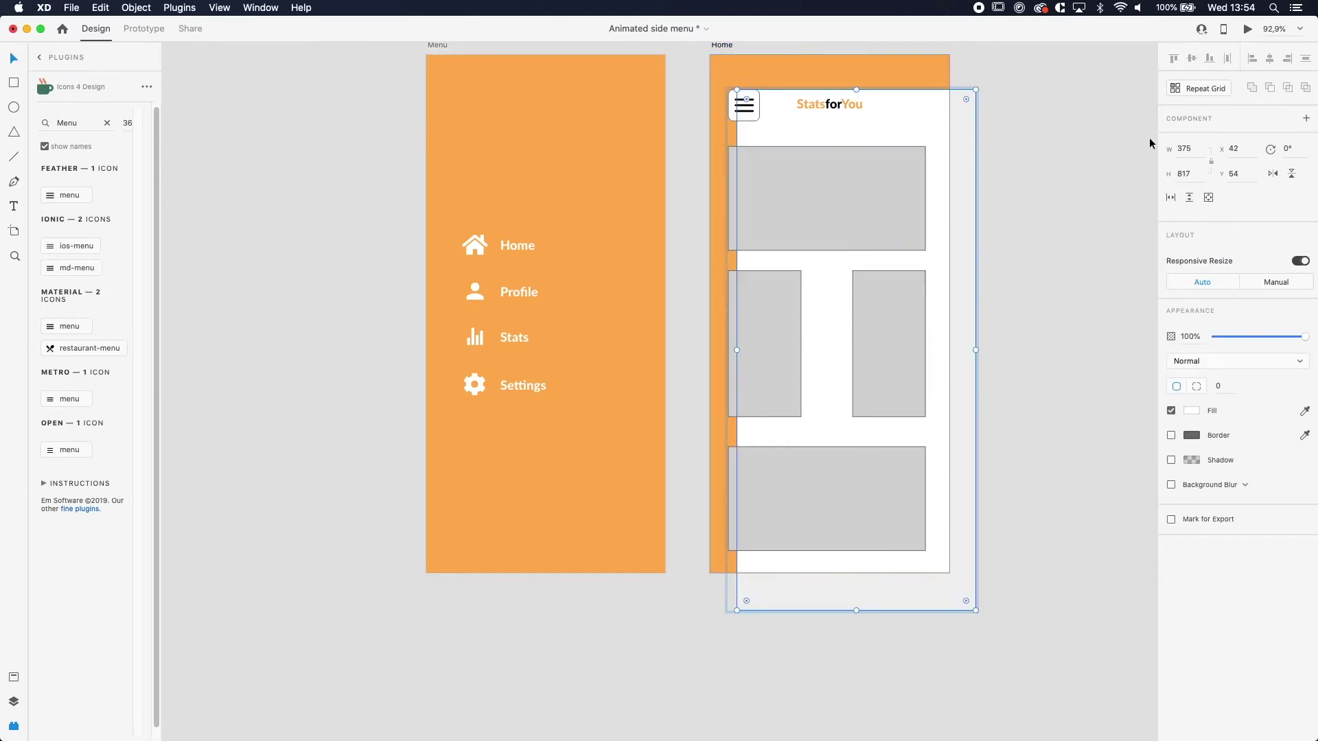
key(super+z)
click(747, 227)
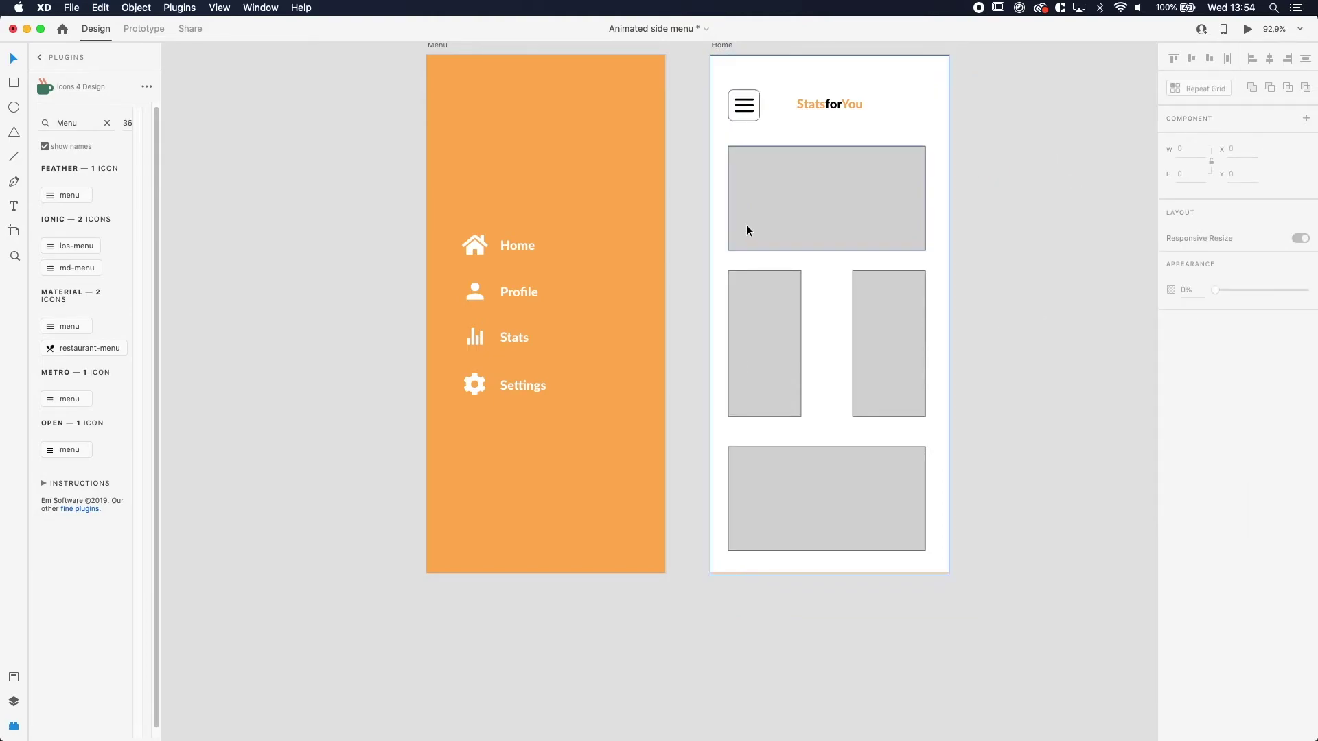
scroll(747, 227, up, 10)
scroll(726, 338, down, 15)
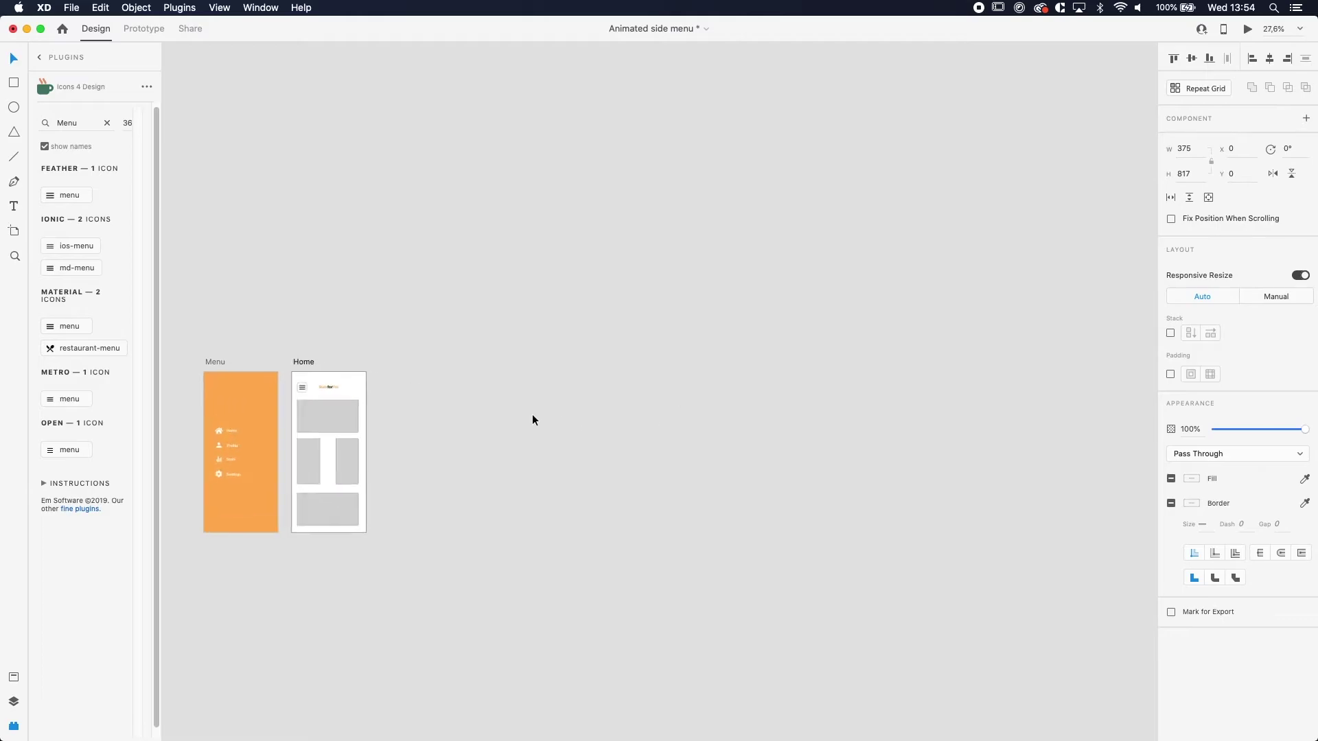
scroll(532, 416, up, 6)
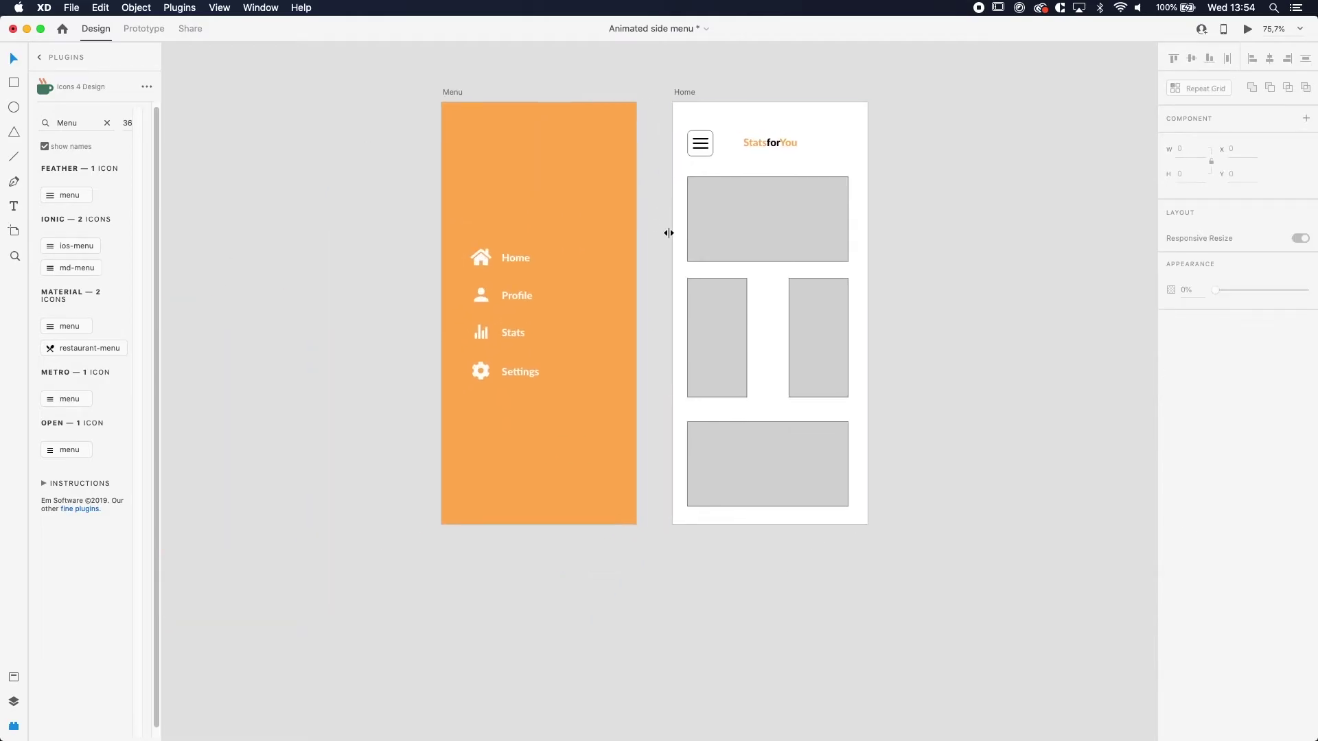
drag(957, 529, 669, 99)
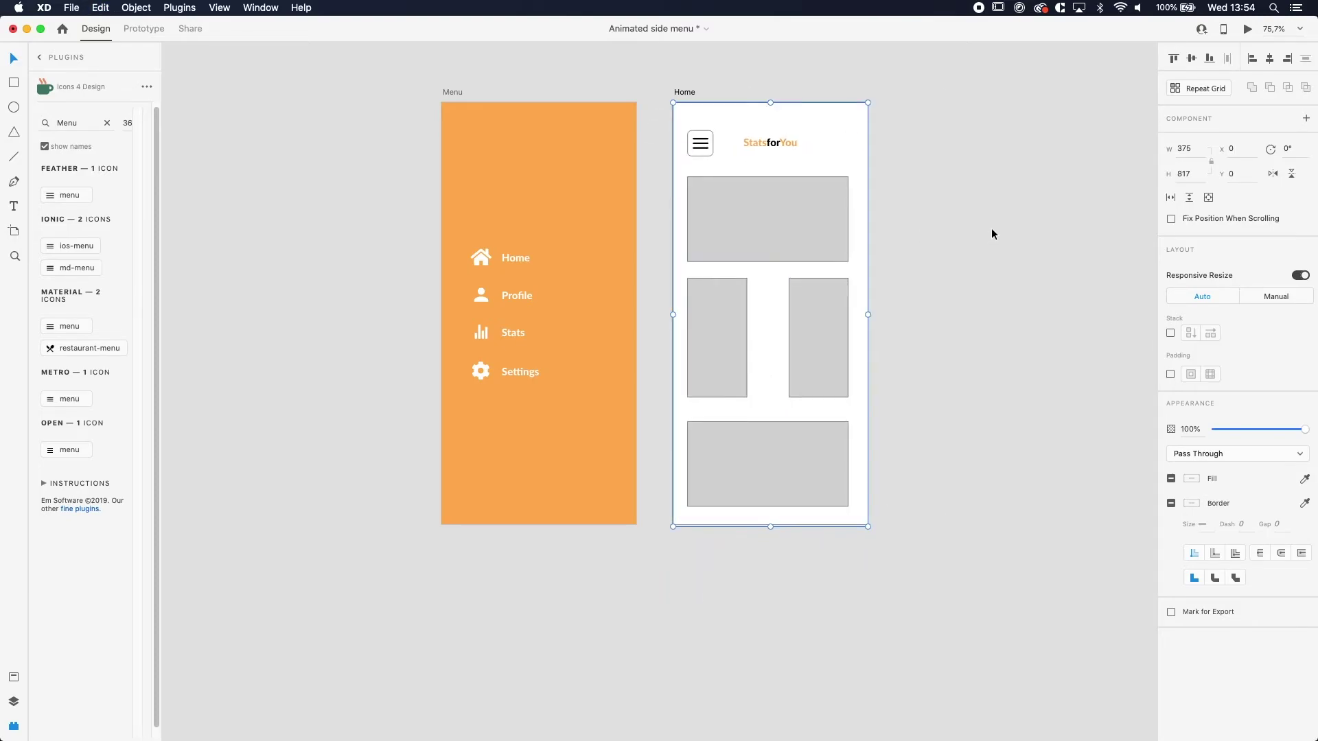
click(481, 84)
click(450, 93)
key(super+v)
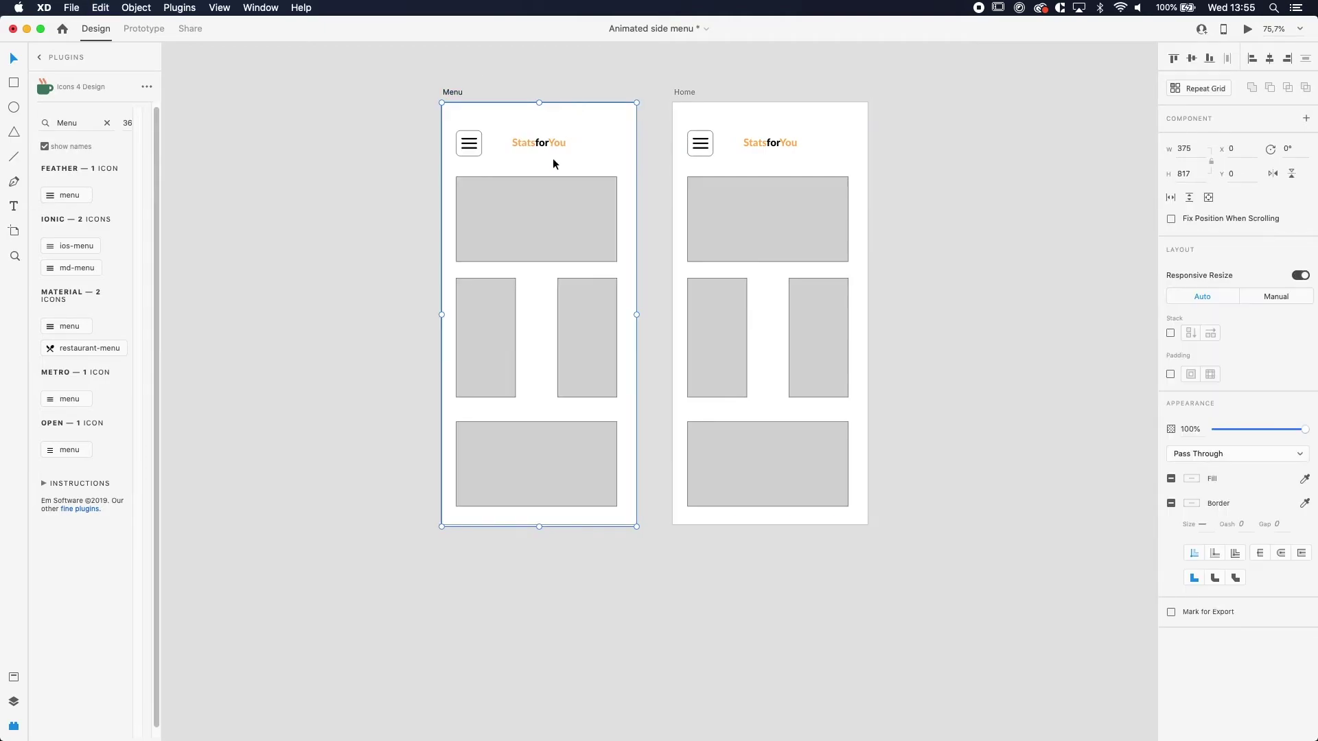
drag(529, 206, 585, 220)
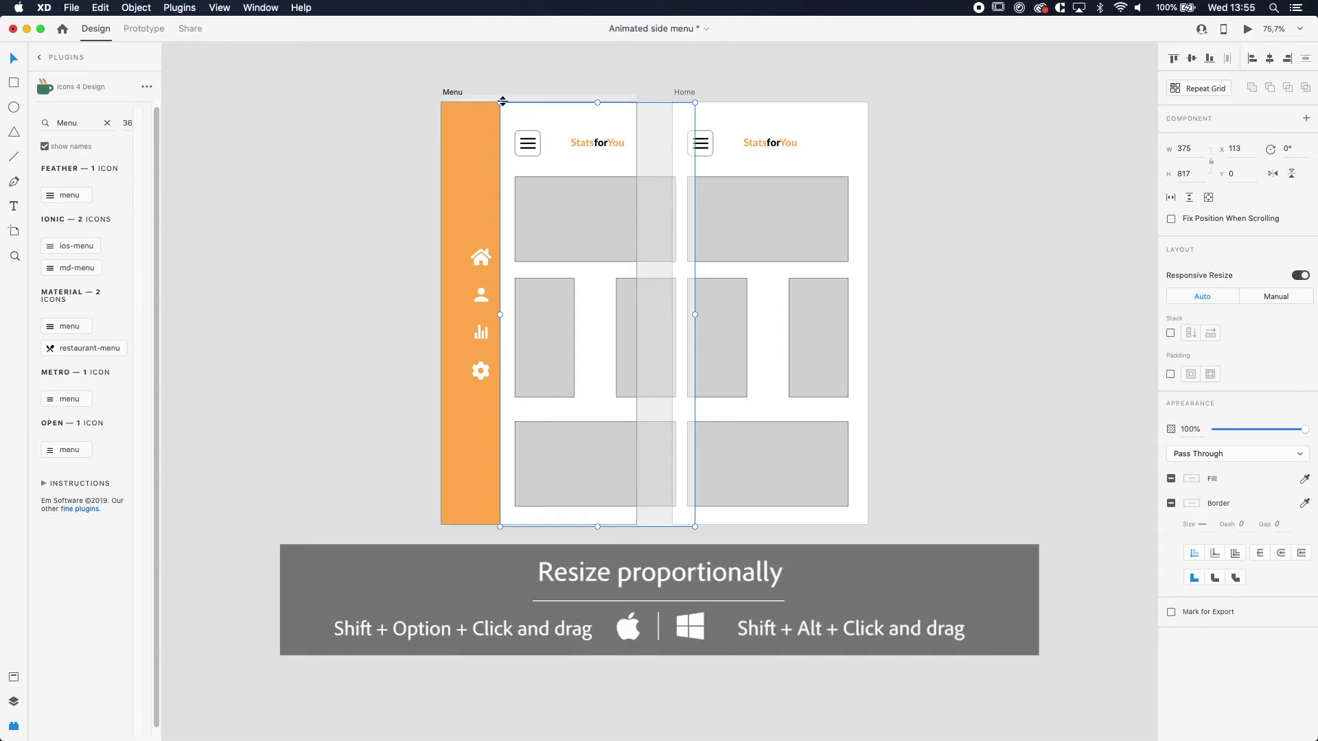
drag(502, 102, 501, 130)
drag(554, 210, 588, 211)
click(637, 68)
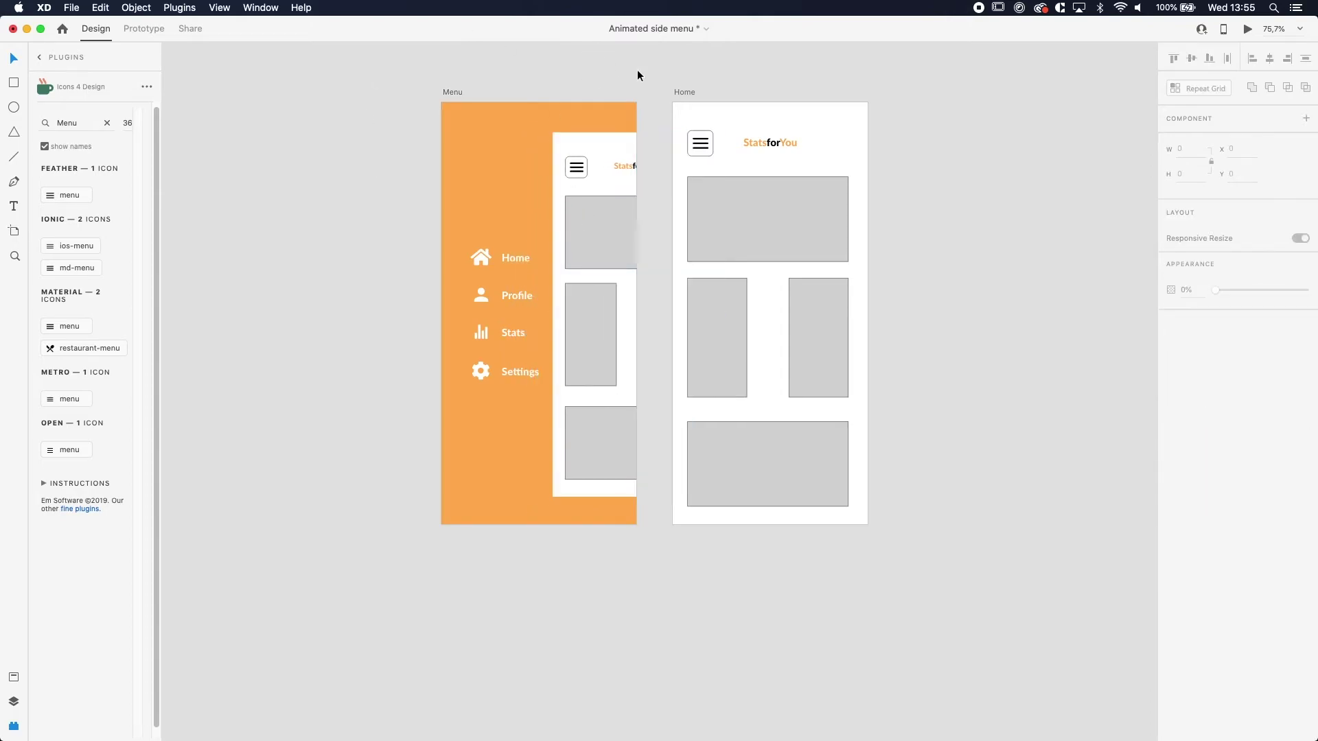
drag(683, 94, 777, 109)
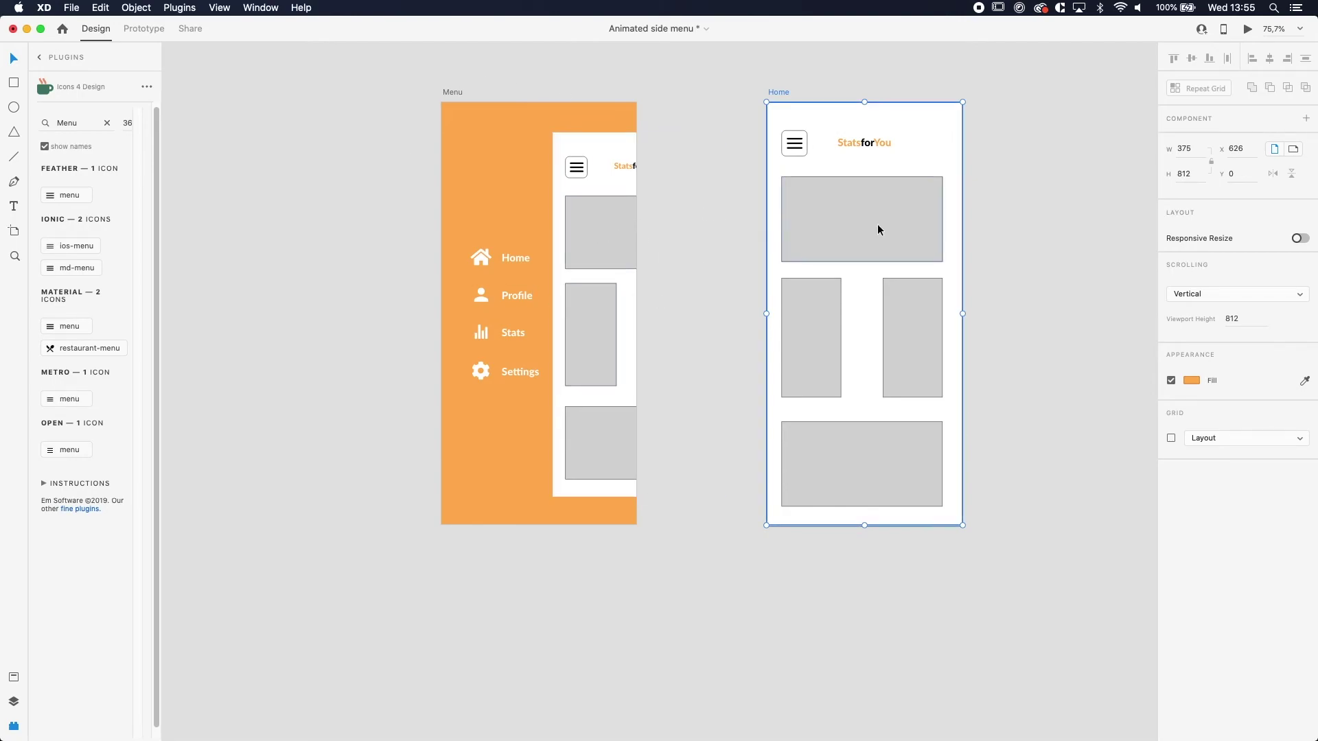
click(673, 114)
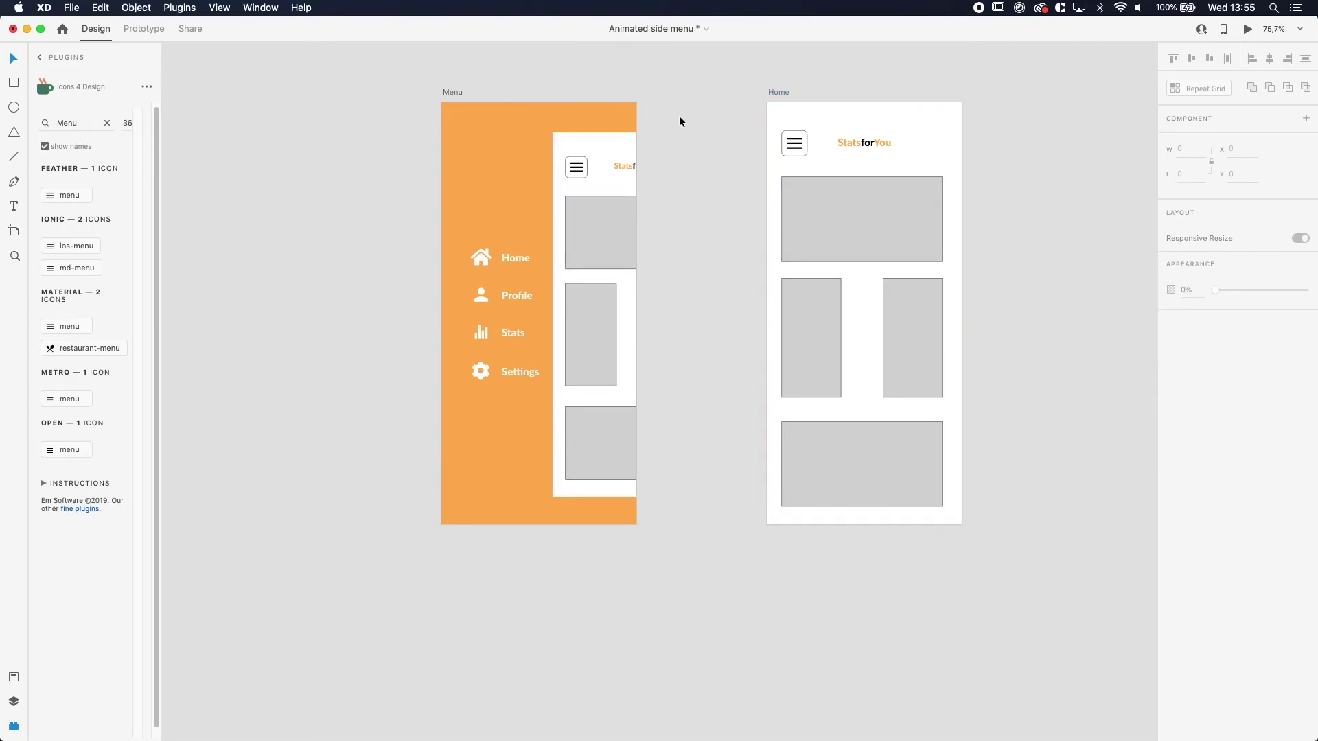
click(602, 142)
key(Escape)
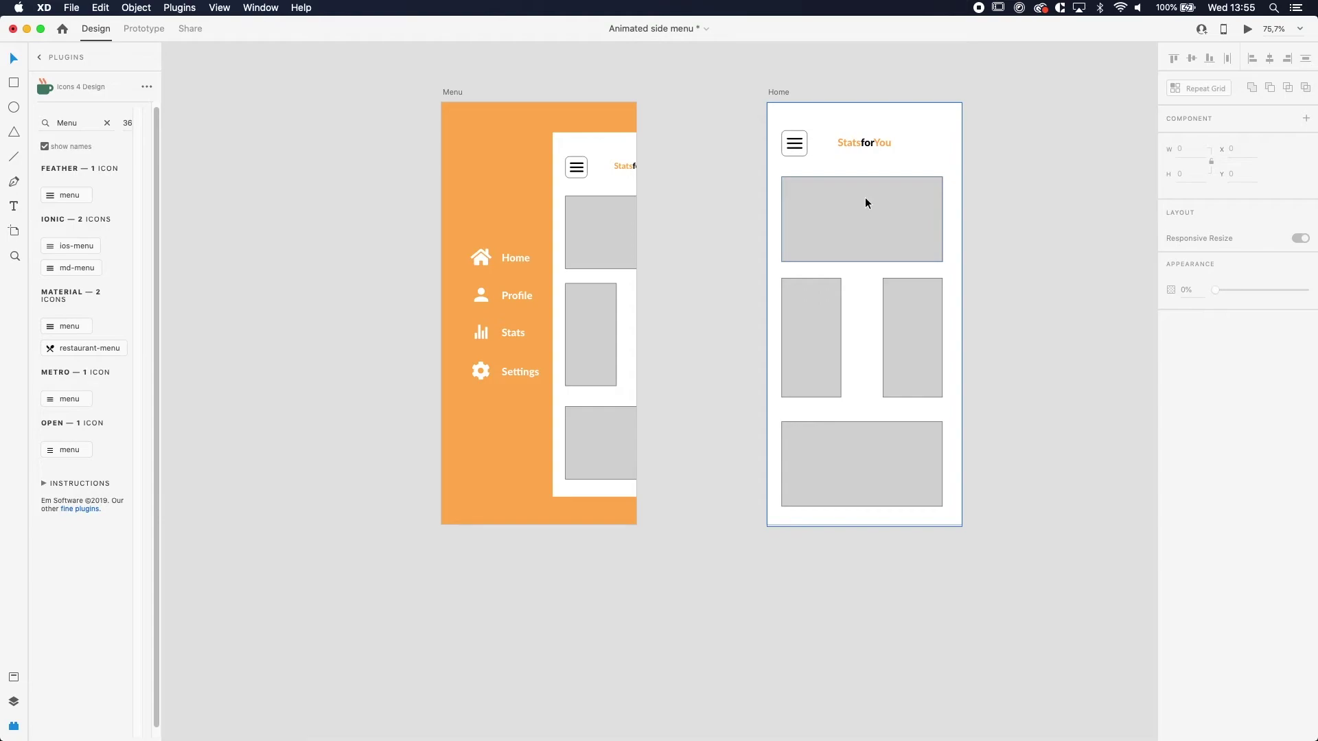
- Drag the Home card's corner-radius handle to round its corners to about 23
click(619, 134)
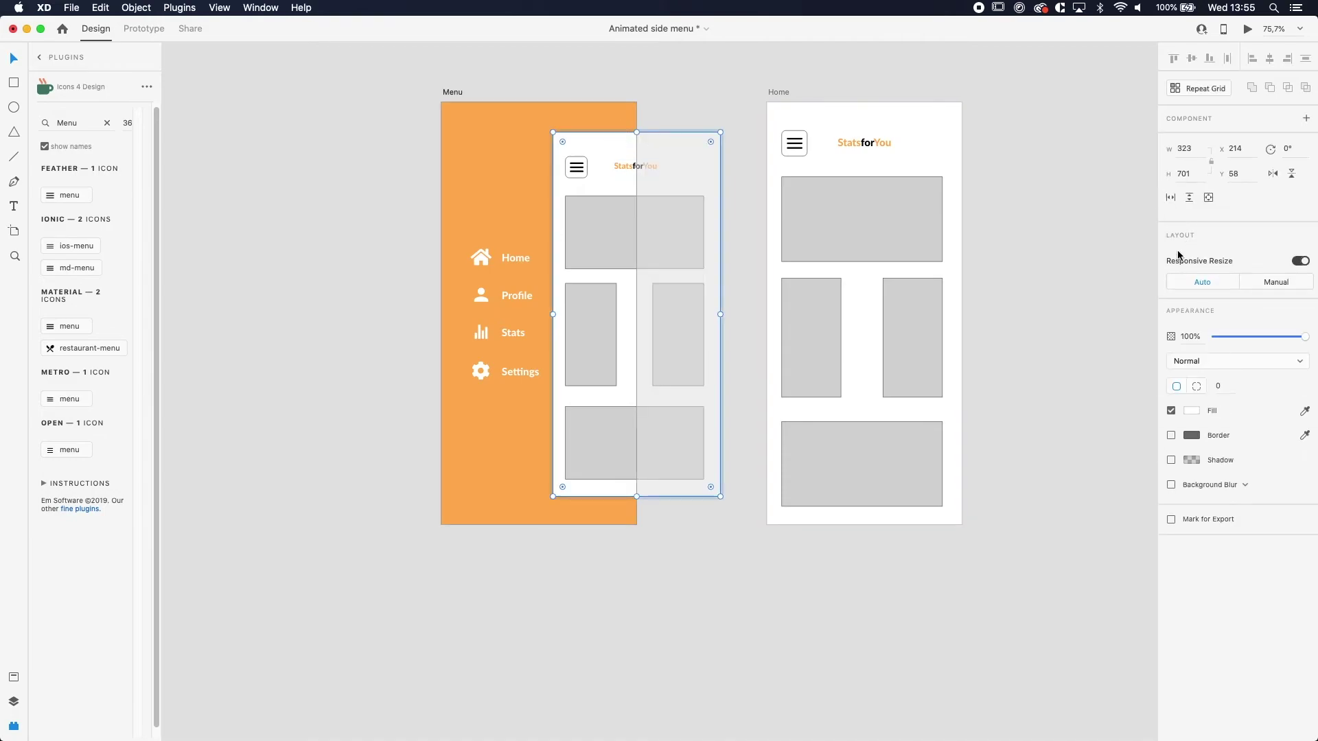
mouse_move(557, 142)
mouse_down()
mouse_move(569, 150)
mouse_move(561, 141)
mouse_up()
click(761, 95)
- In Prototype mode, wire the Home hamburger icon to the Menu artboard
click(801, 142)
click(697, 209)
click(793, 150)
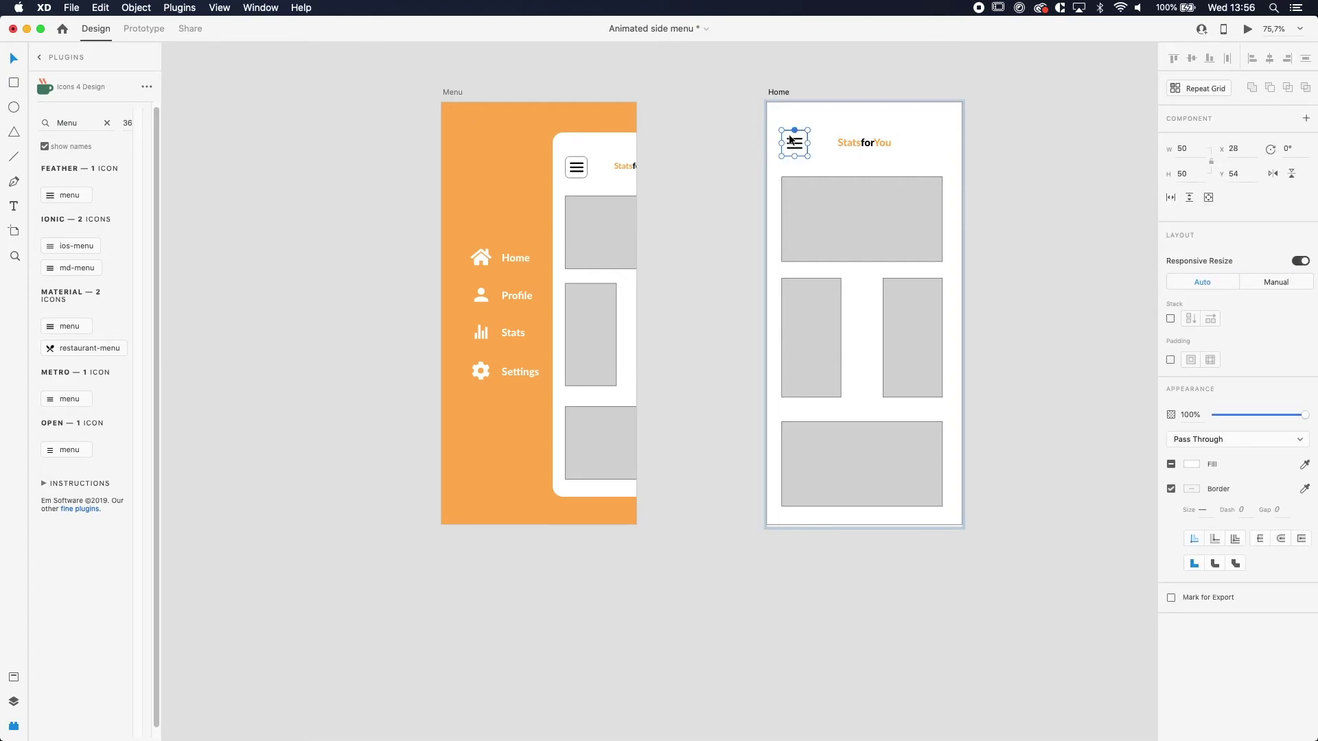
click(140, 29)
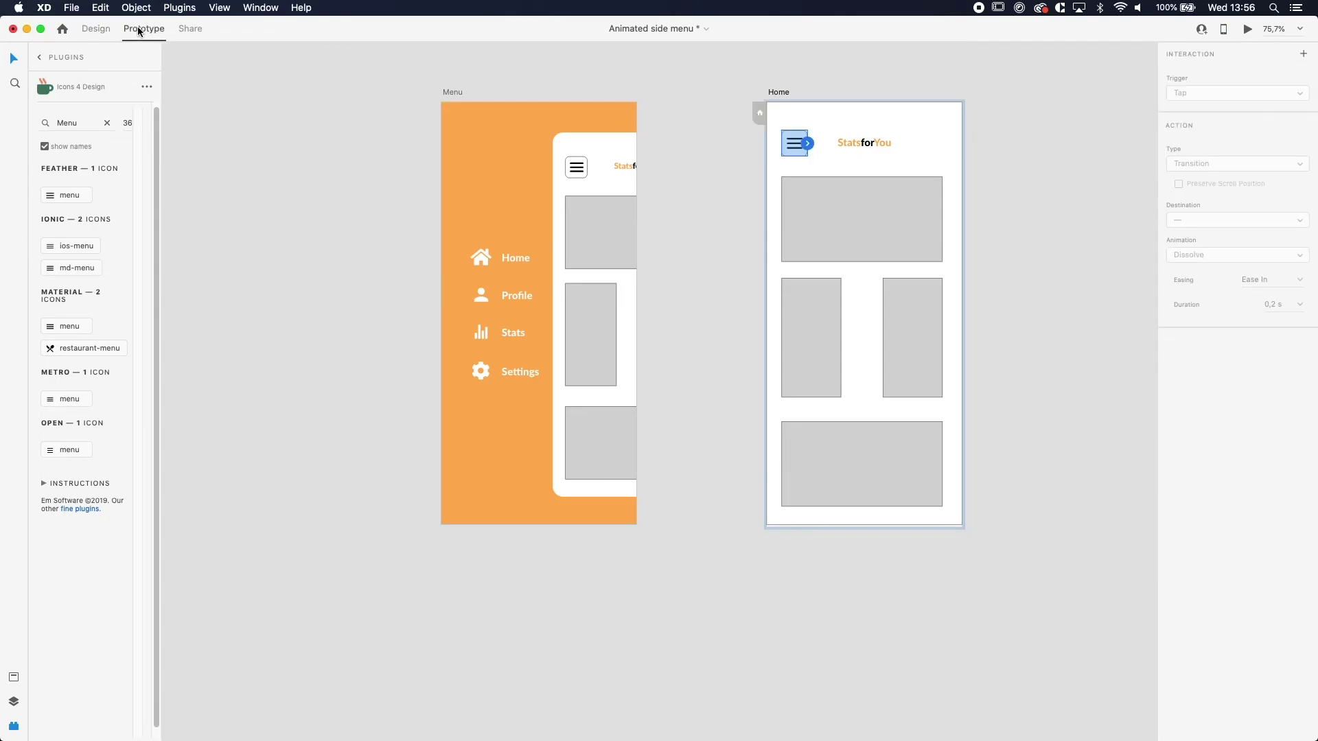
drag(807, 143, 575, 282)
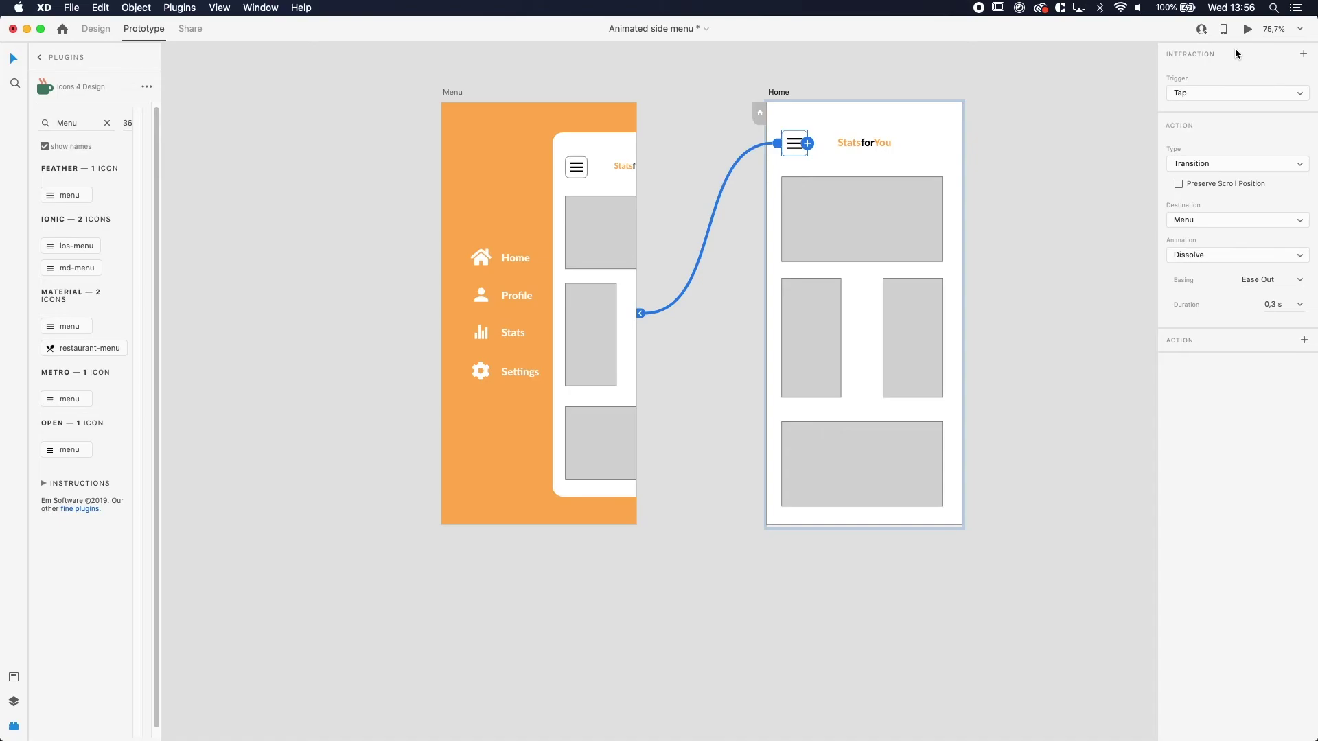
- Set the interaction to a Tap trigger with an Auto-Animate action
click(1218, 93)
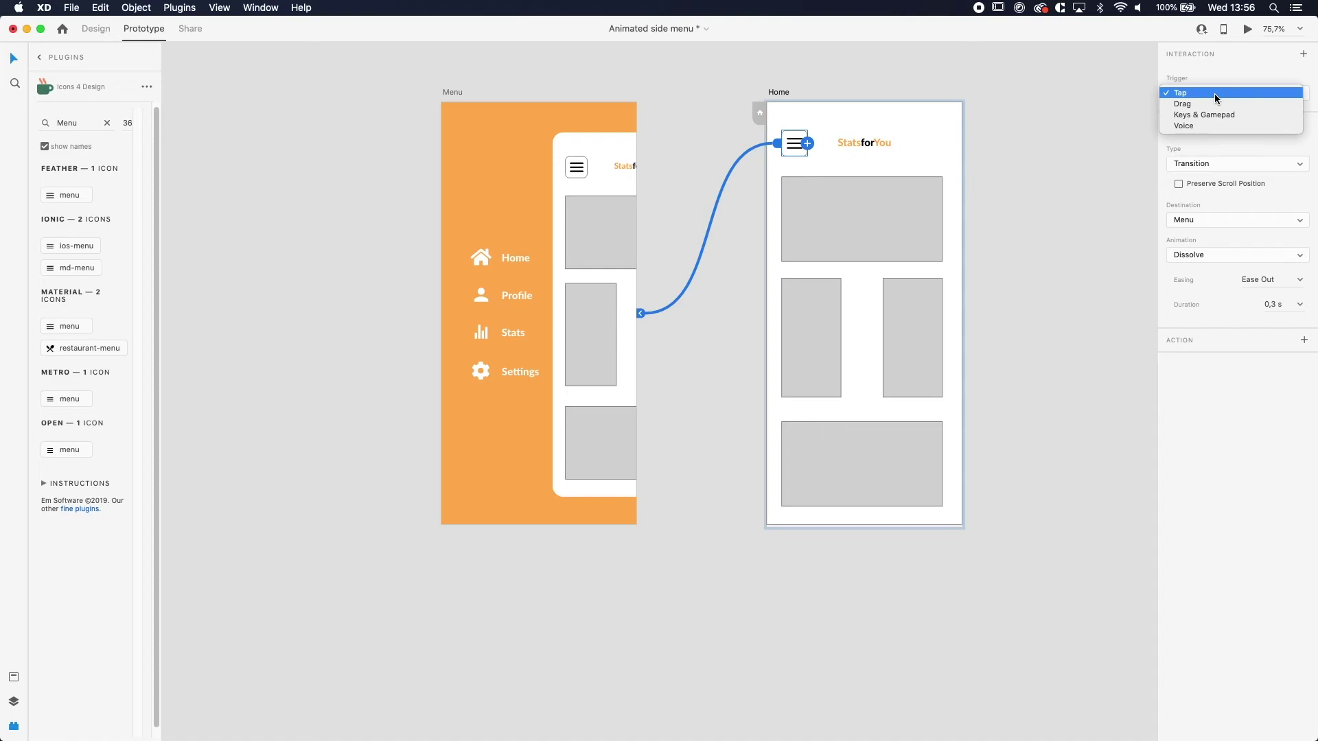
click(1213, 94)
click(1214, 163)
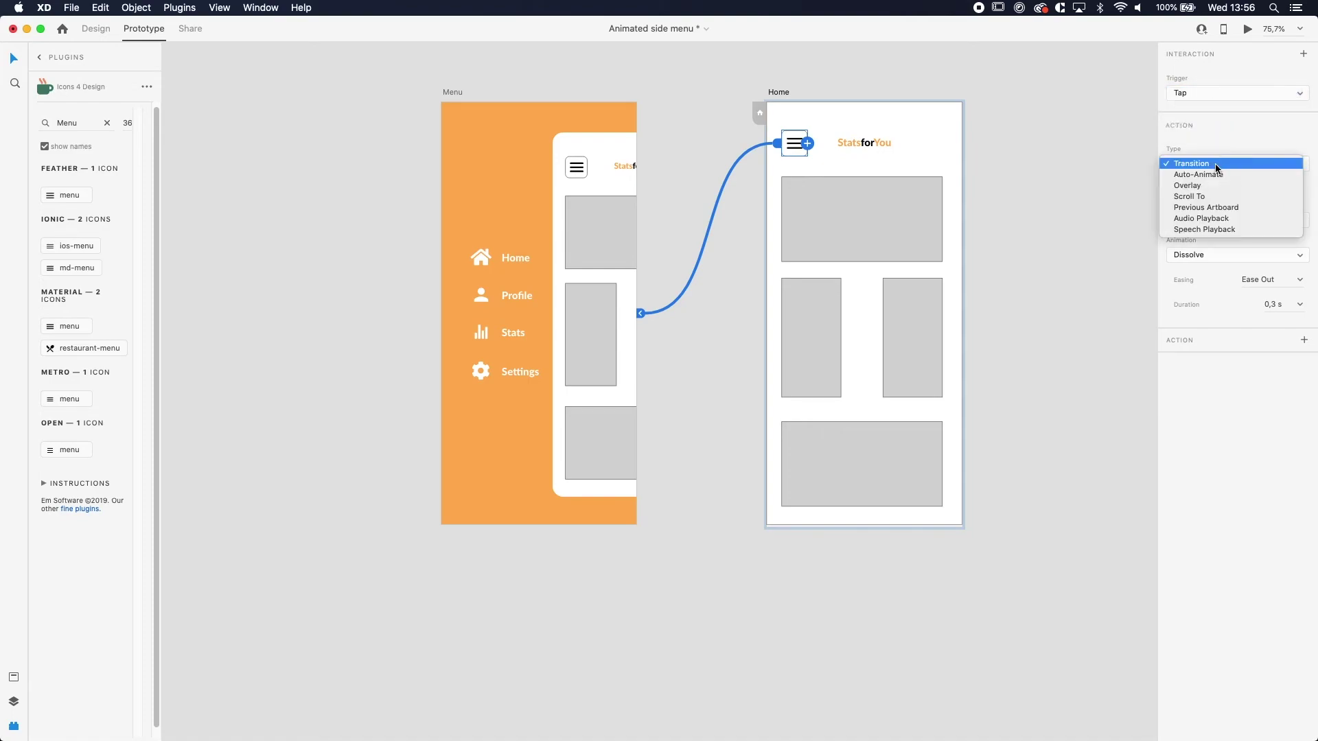
click(1215, 175)
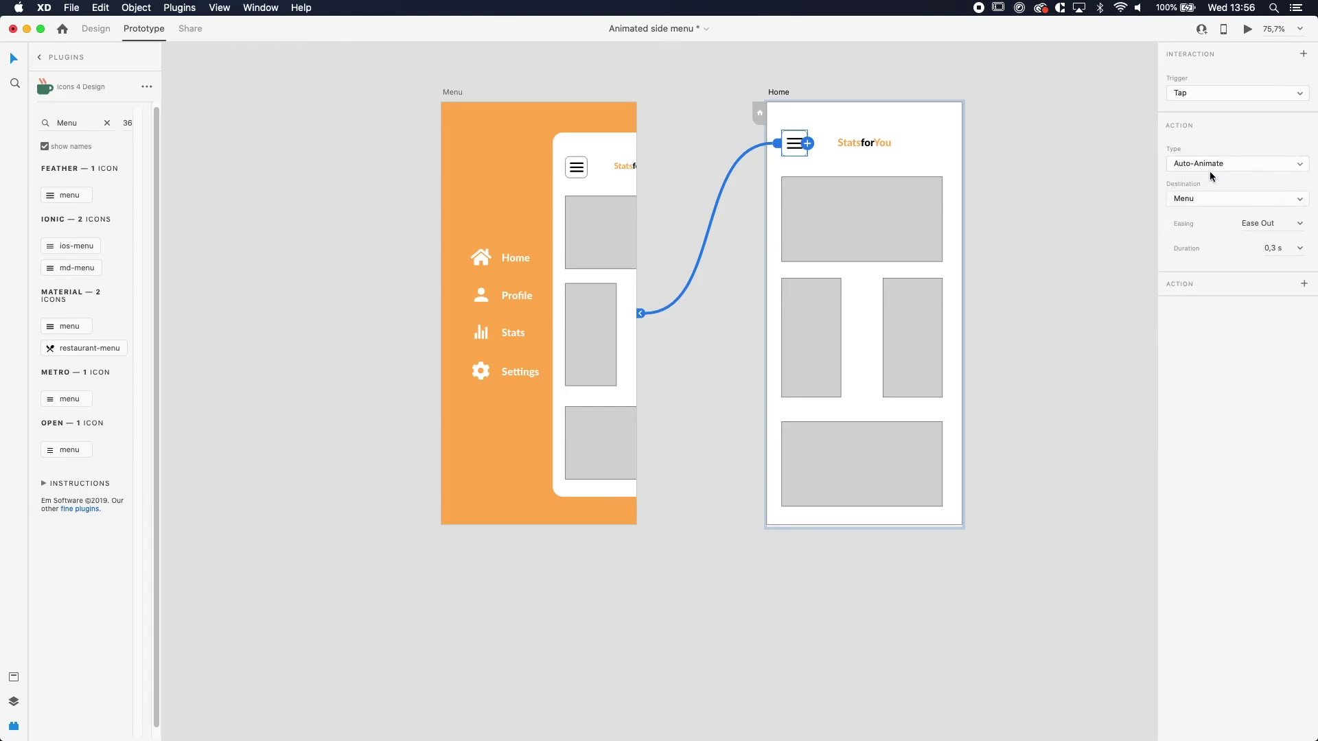
click(1209, 169)
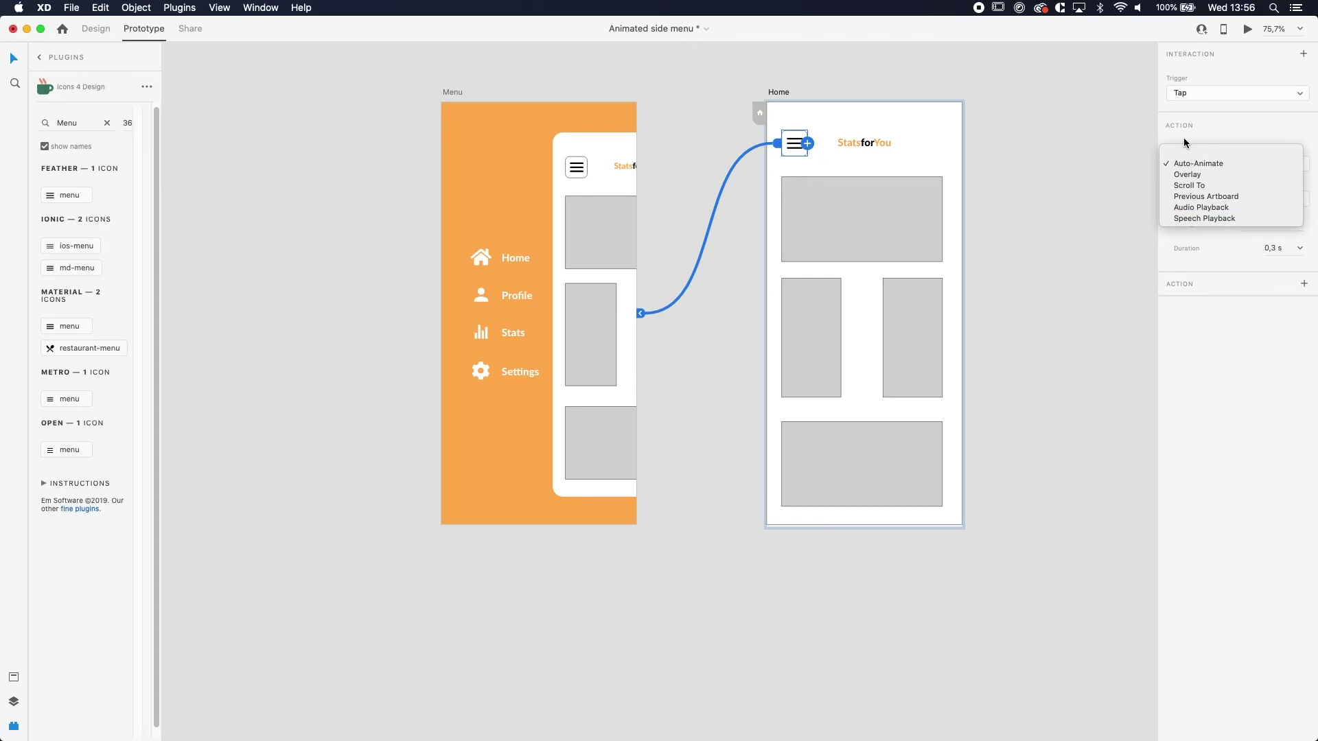
click(1197, 154)
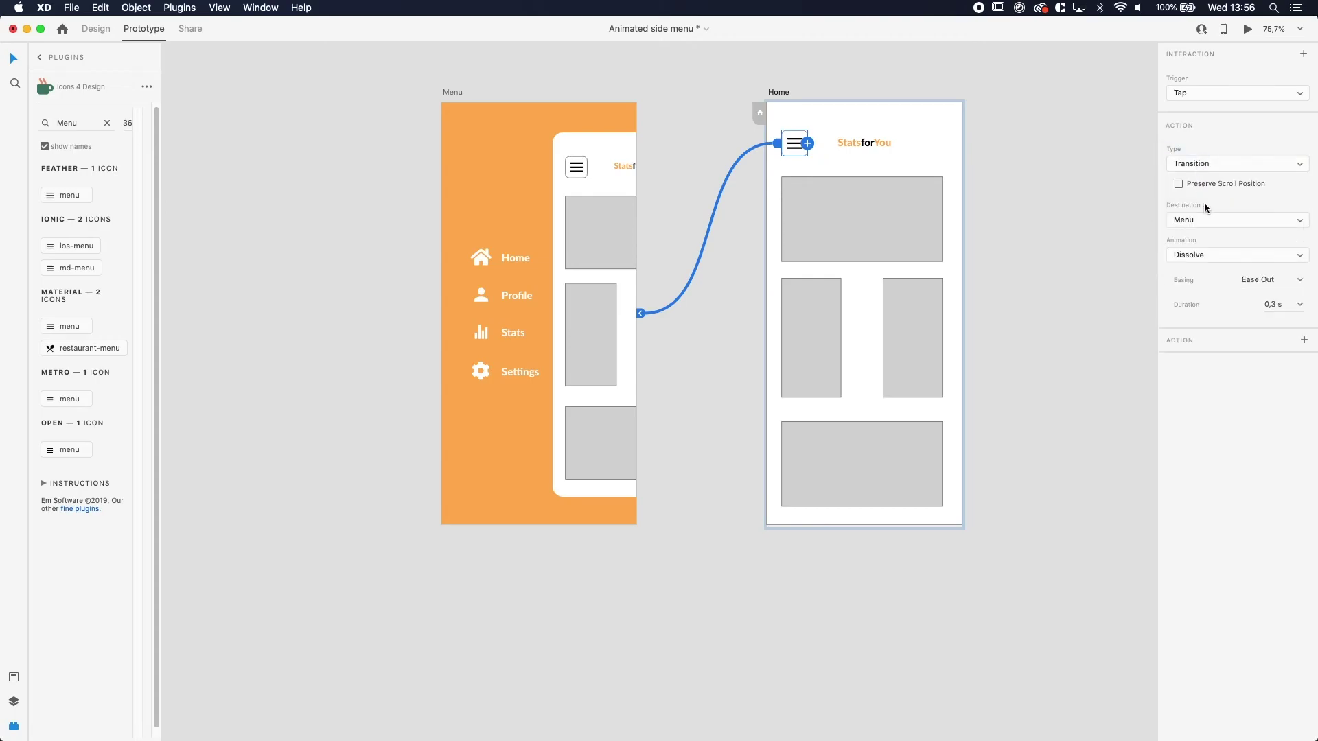
click(1206, 254)
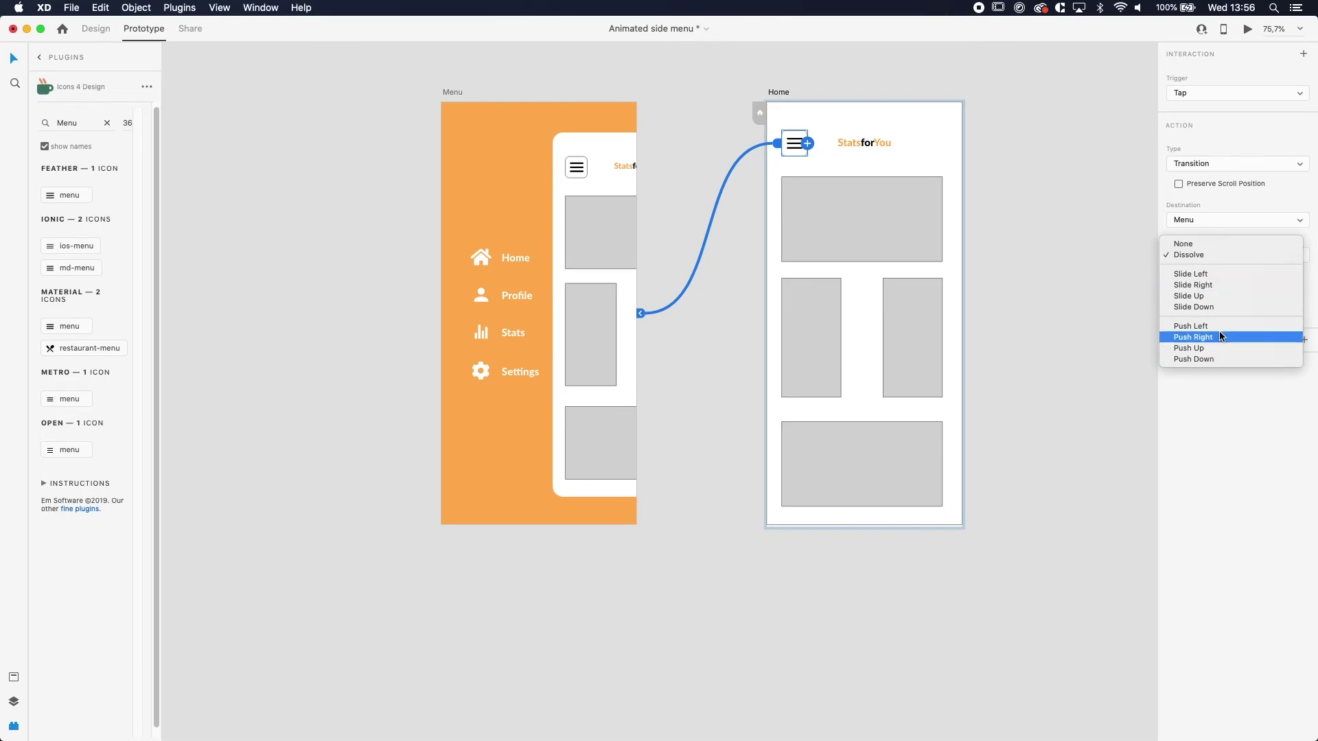
click(1091, 191)
click(1204, 164)
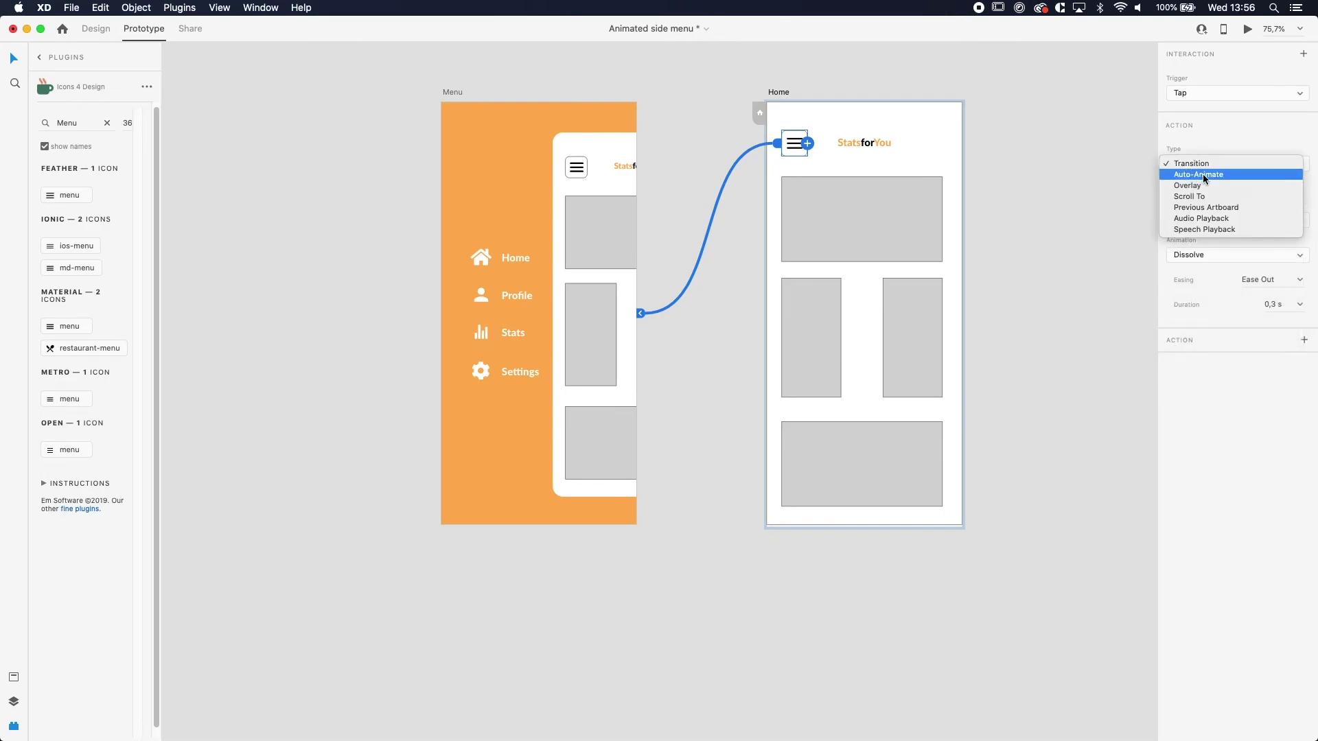
click(1209, 177)
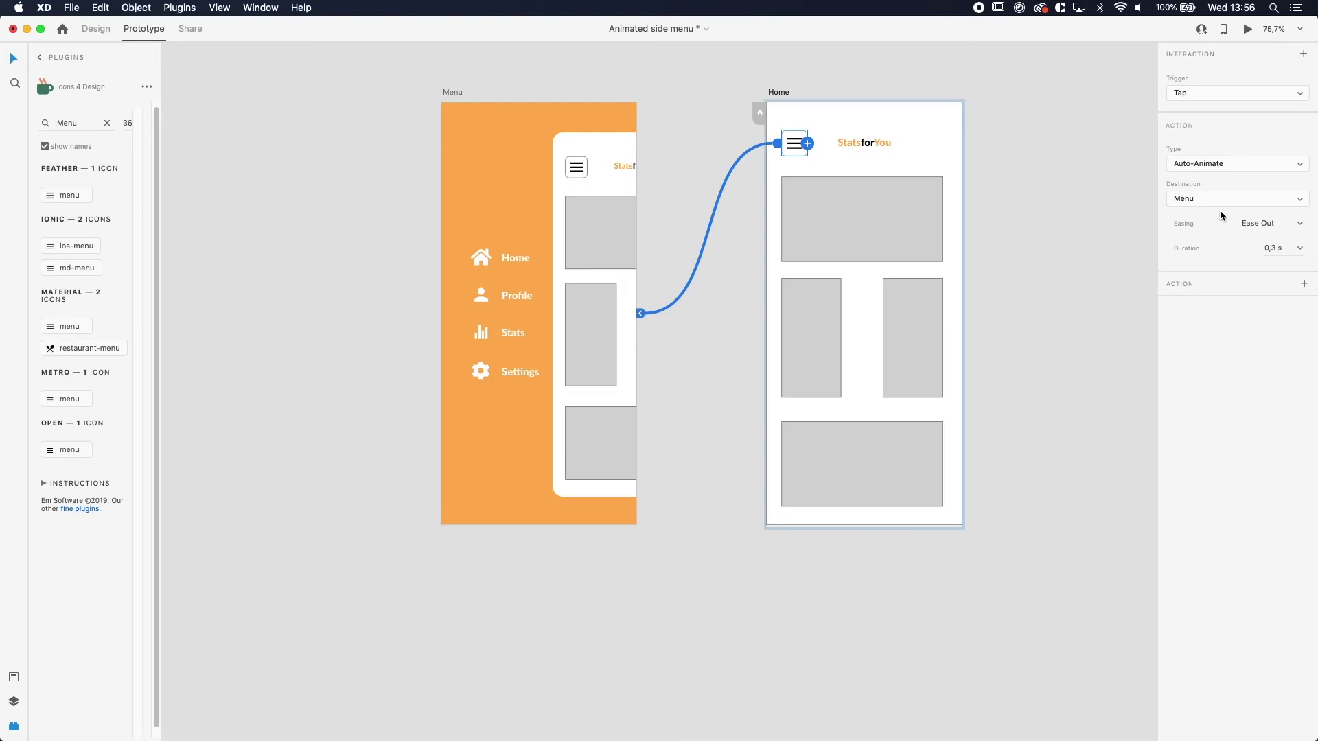
- Set the easing to Snap and the duration to 0,4 s
click(1299, 224)
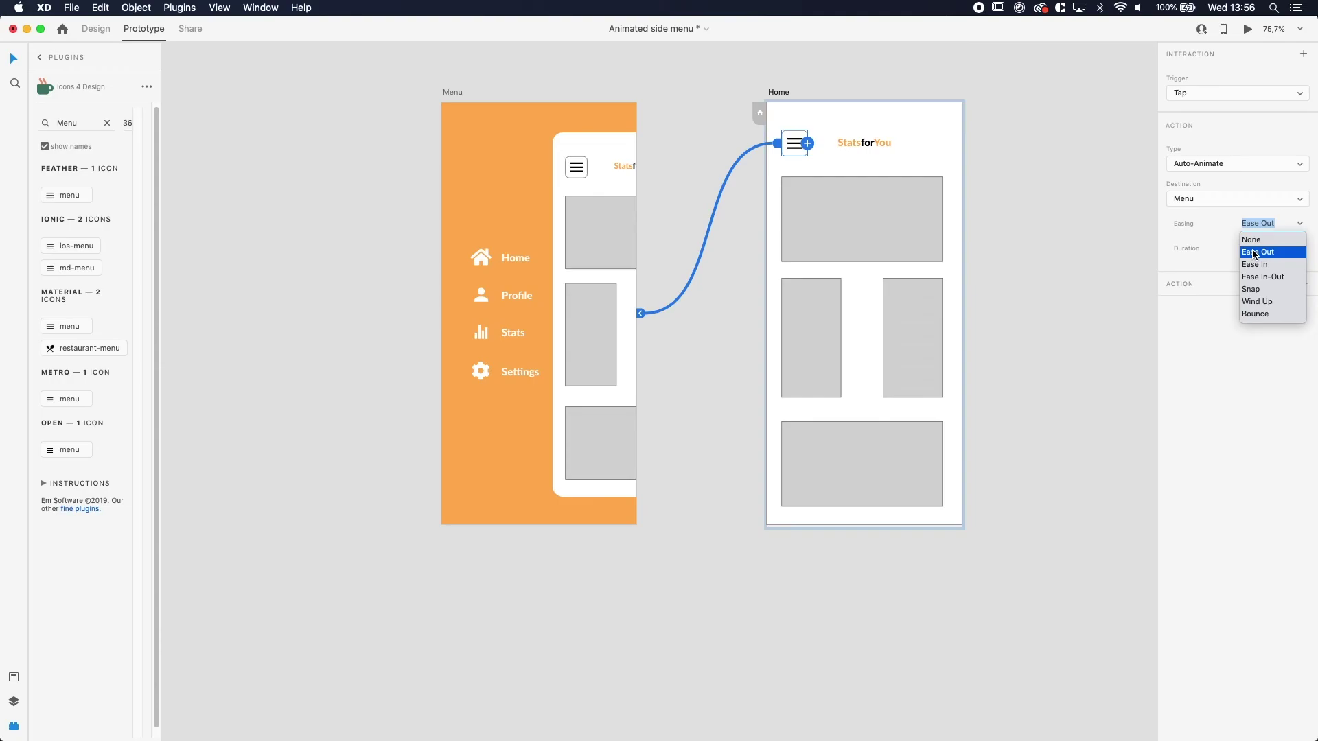
click(1267, 289)
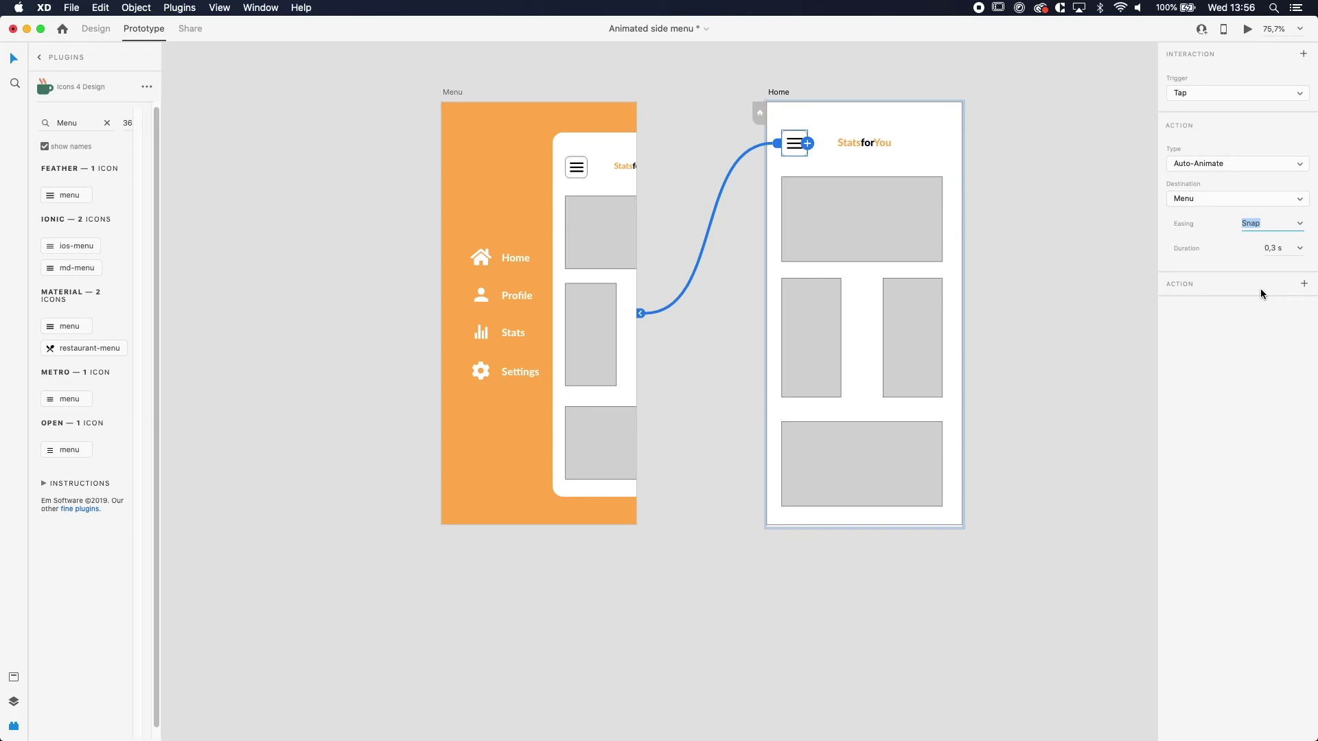
click(1274, 248)
text(0,4)
click(1068, 179)
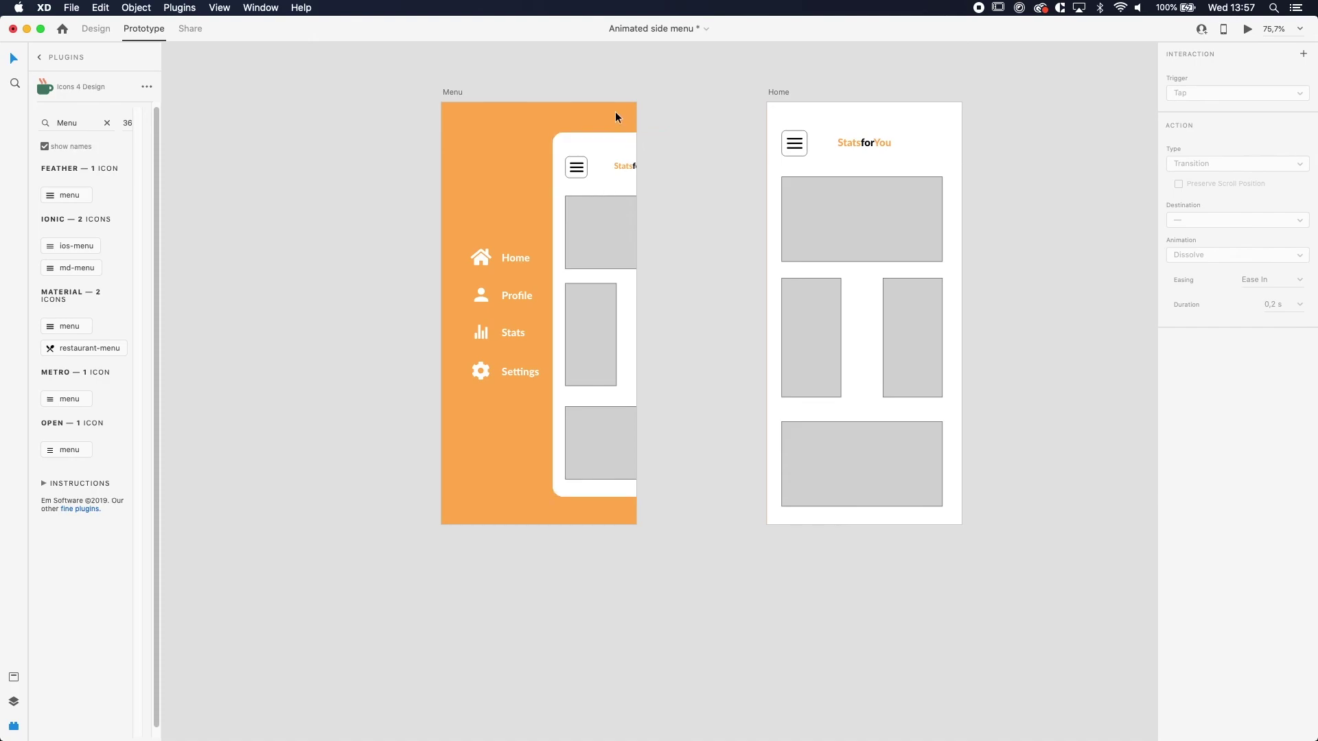
- Wire the pushed-aside Home card on Menu back to the Home artboard
click(621, 168)
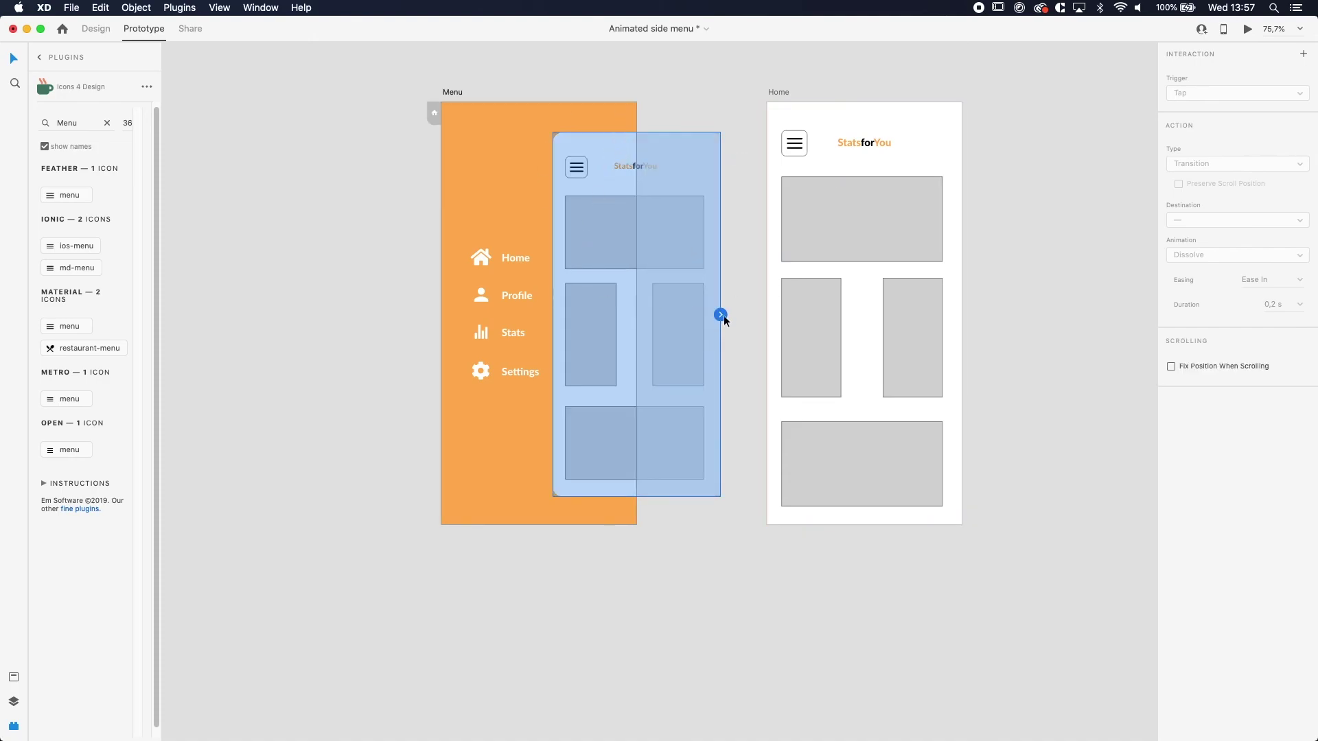
drag(720, 314, 832, 235)
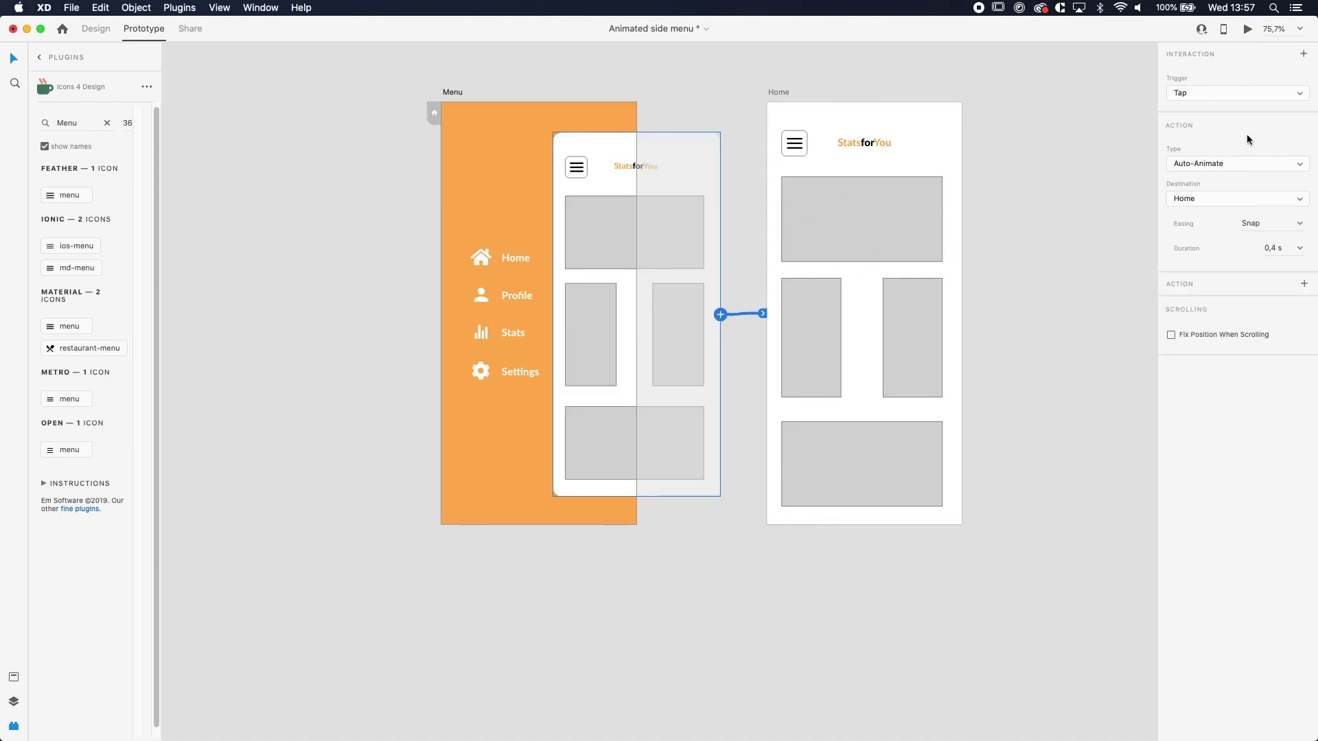
click(929, 154)
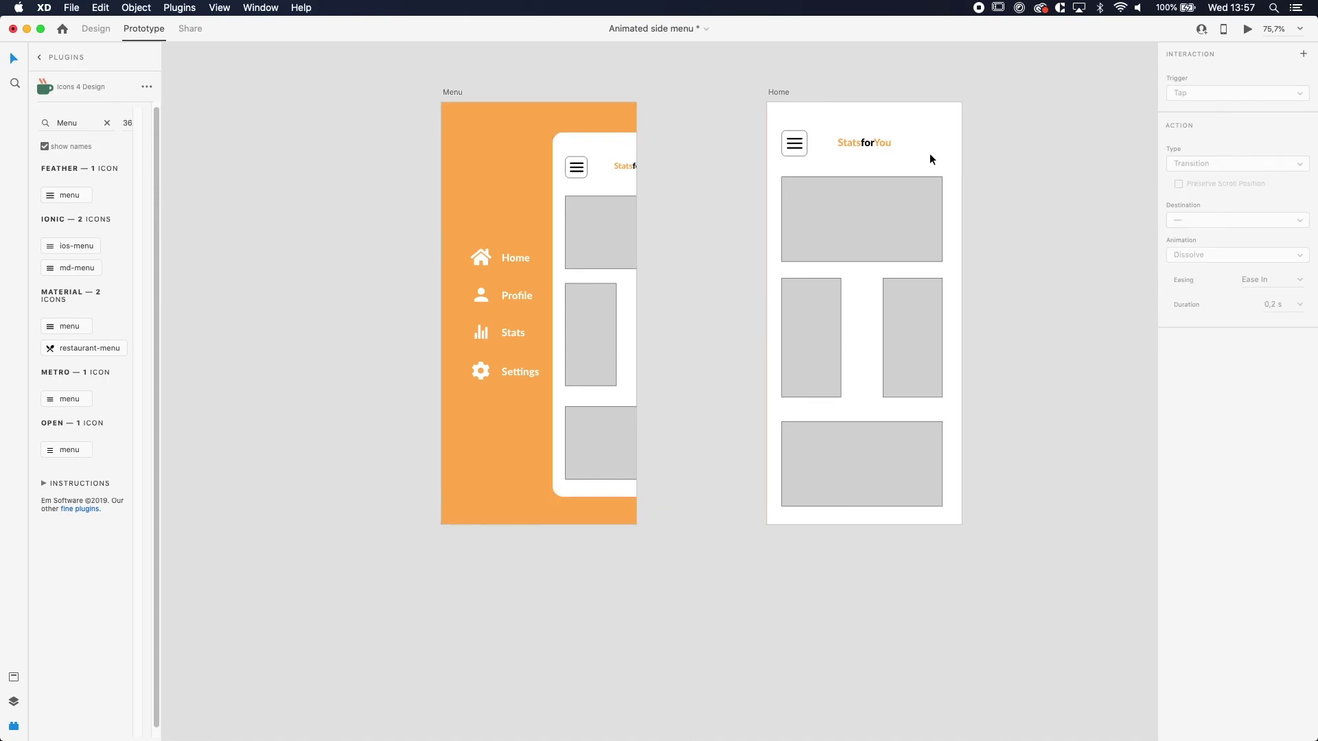
- Select the Home artboard and start a prototype preview from it
click(770, 94)
click(1011, 95)
click(778, 94)
click(1249, 29)
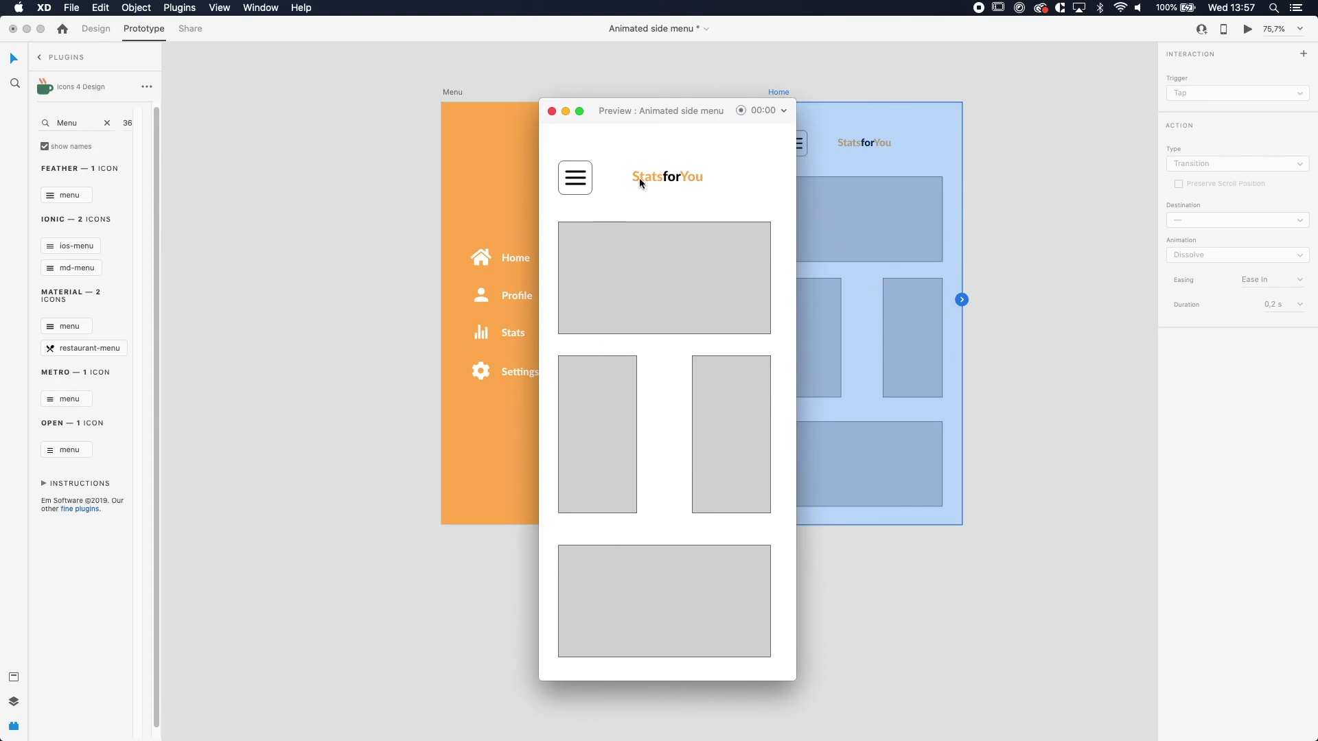
click(581, 181)
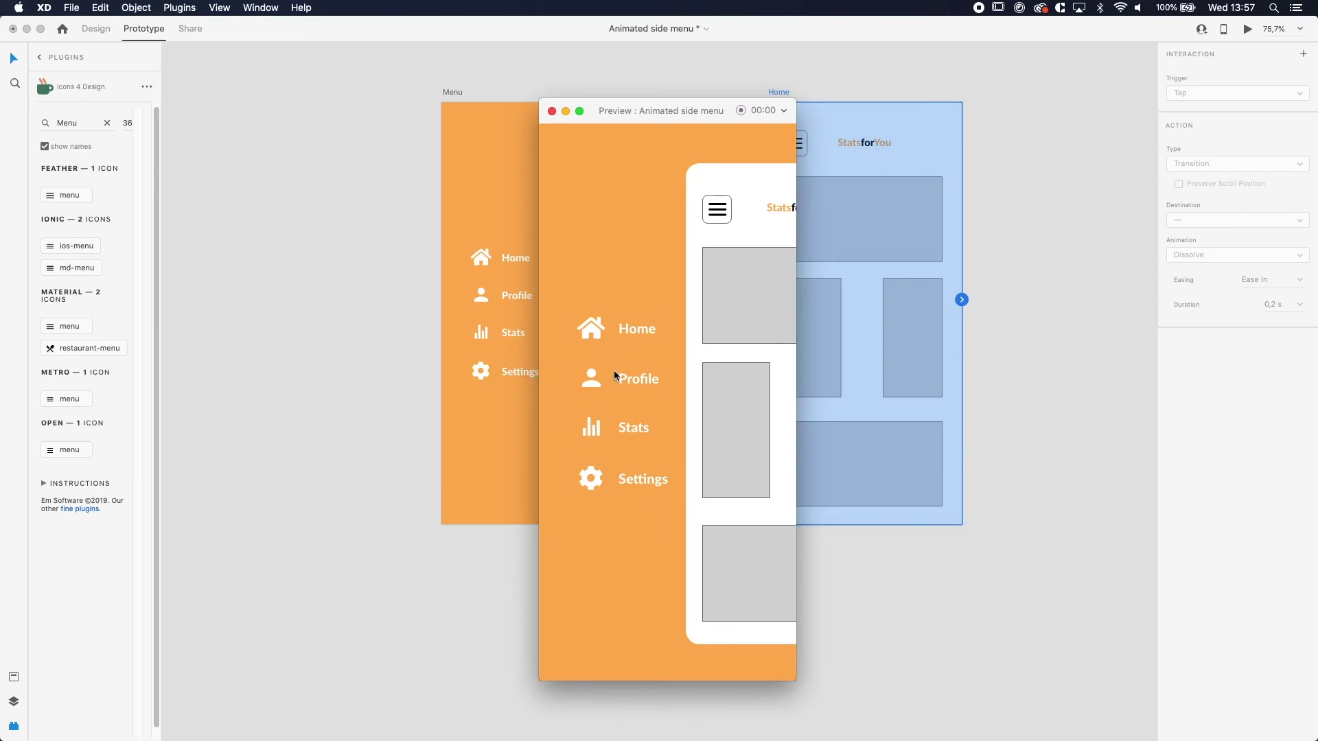
click(717, 209)
click(578, 170)
click(715, 207)
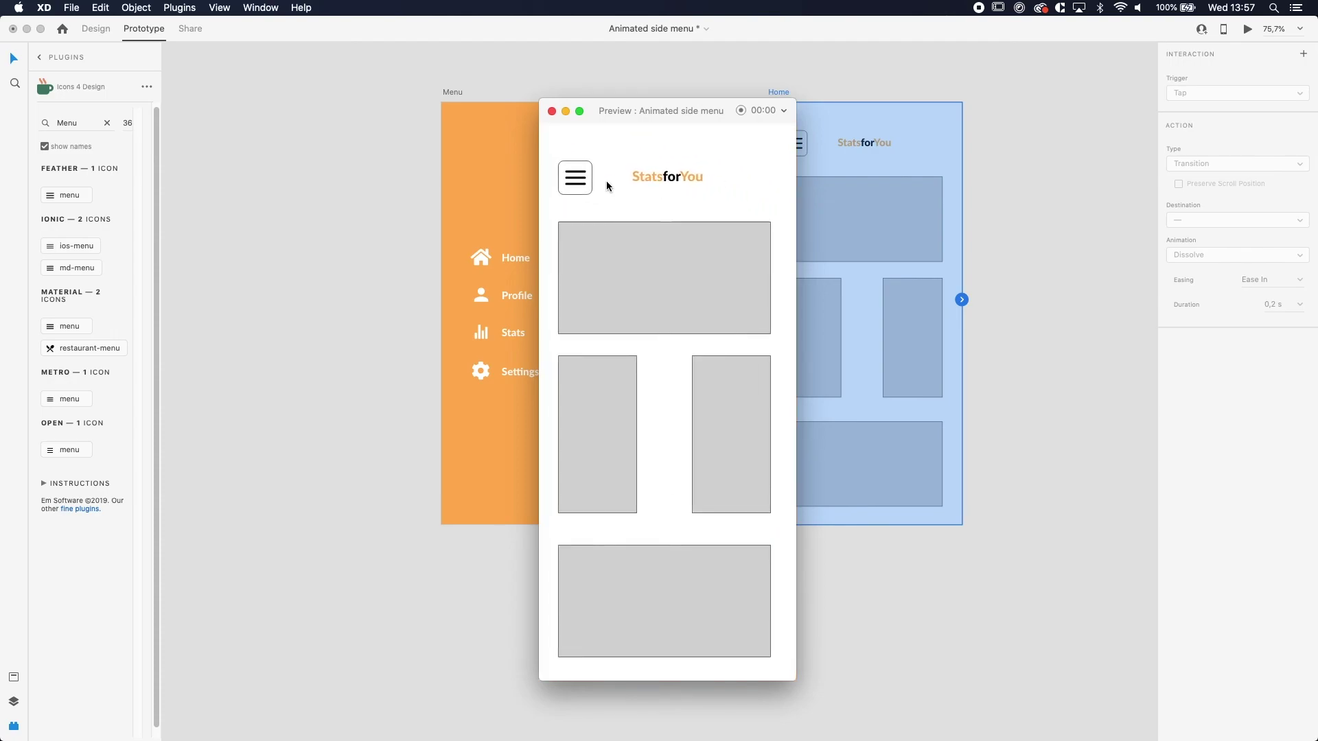
click(575, 177)
click(714, 206)
click(578, 177)
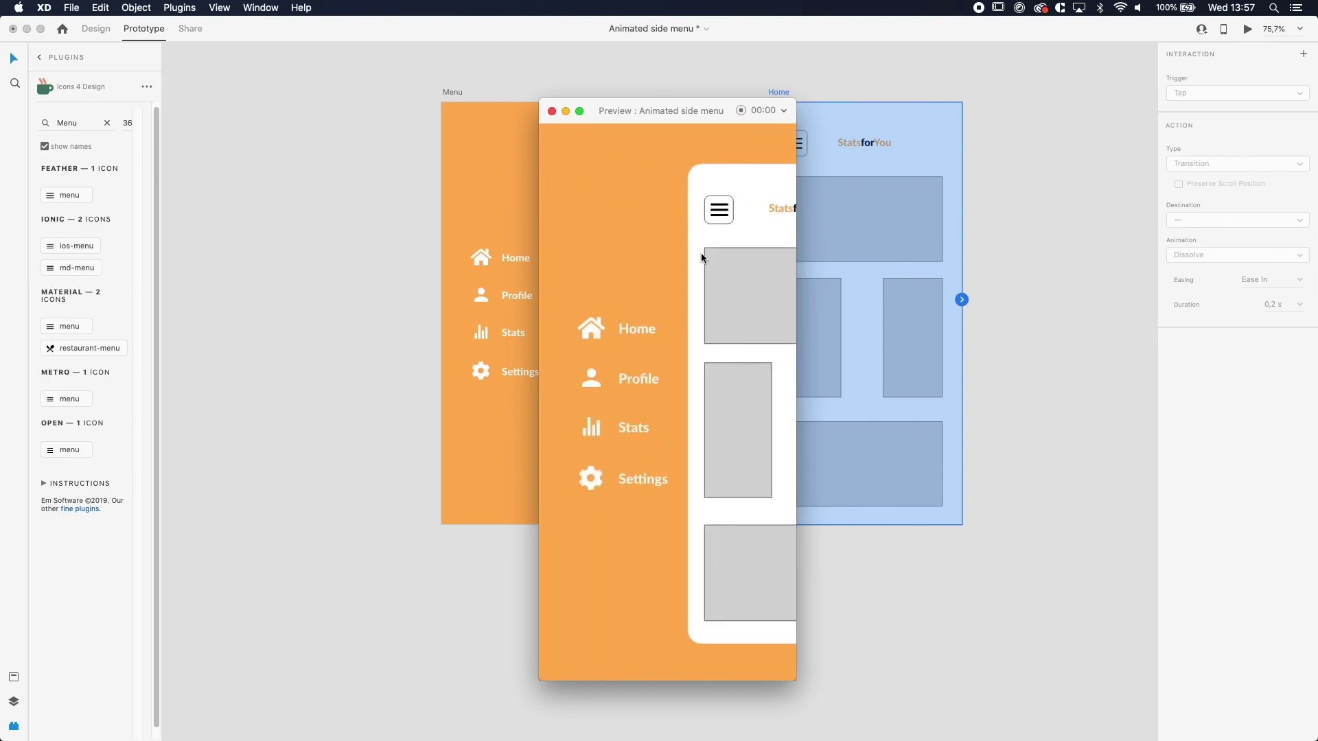
click(717, 208)
click(583, 180)
click(717, 209)
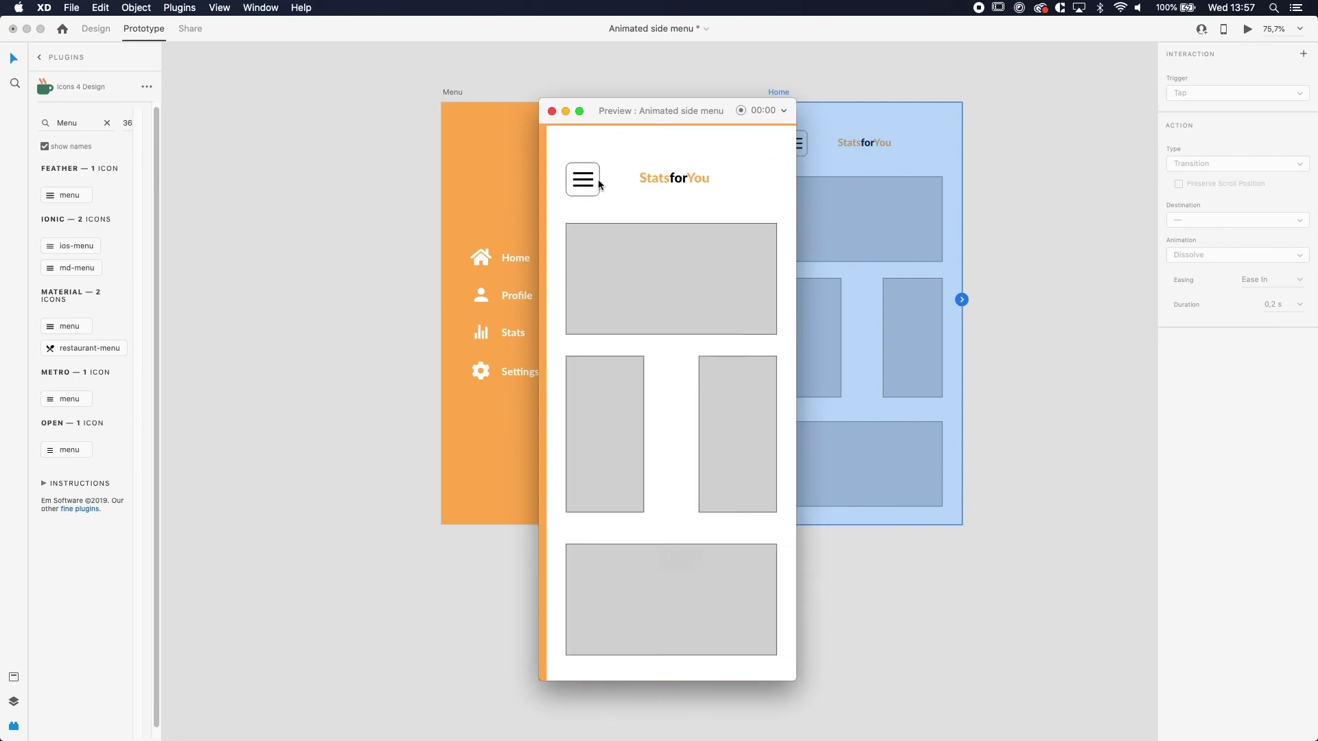
click(578, 178)
click(717, 210)
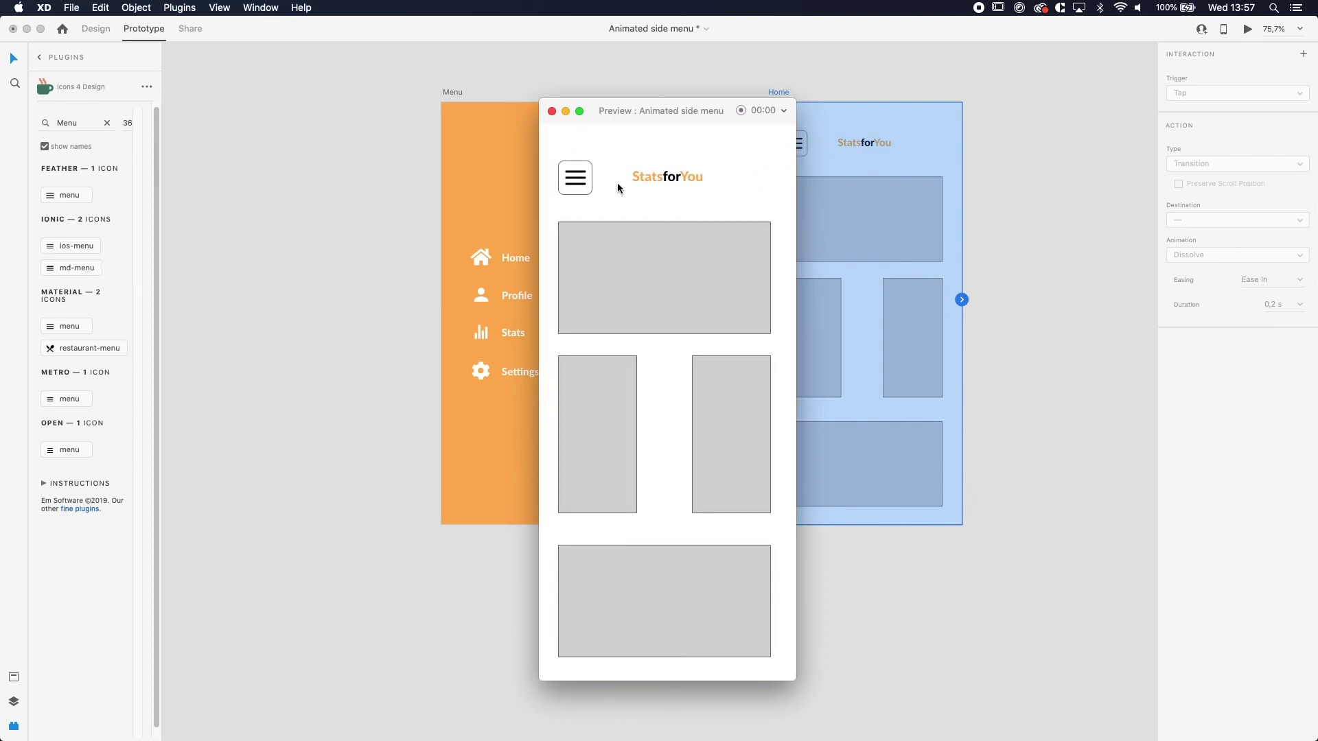